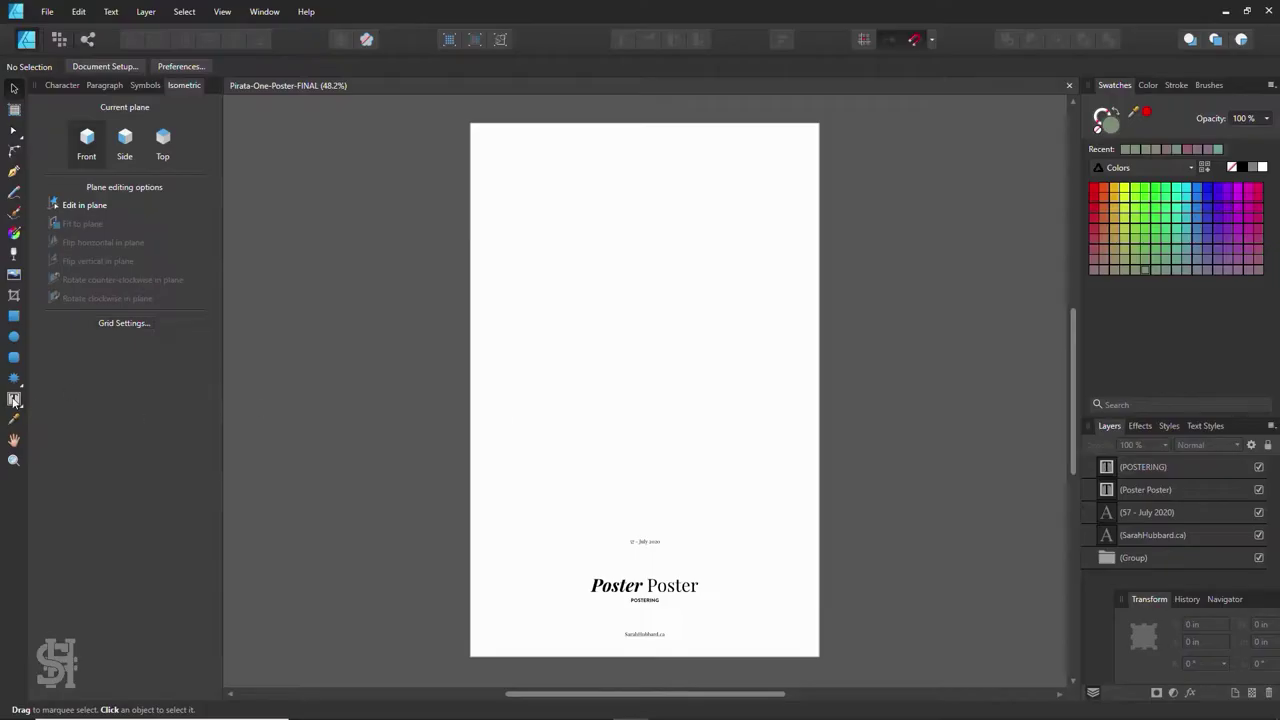
# - Drag a wide frame text box across the upper half of the poster page
pyautogui.moveTo(495, 257); pyautogui.dragTo(792, 413)
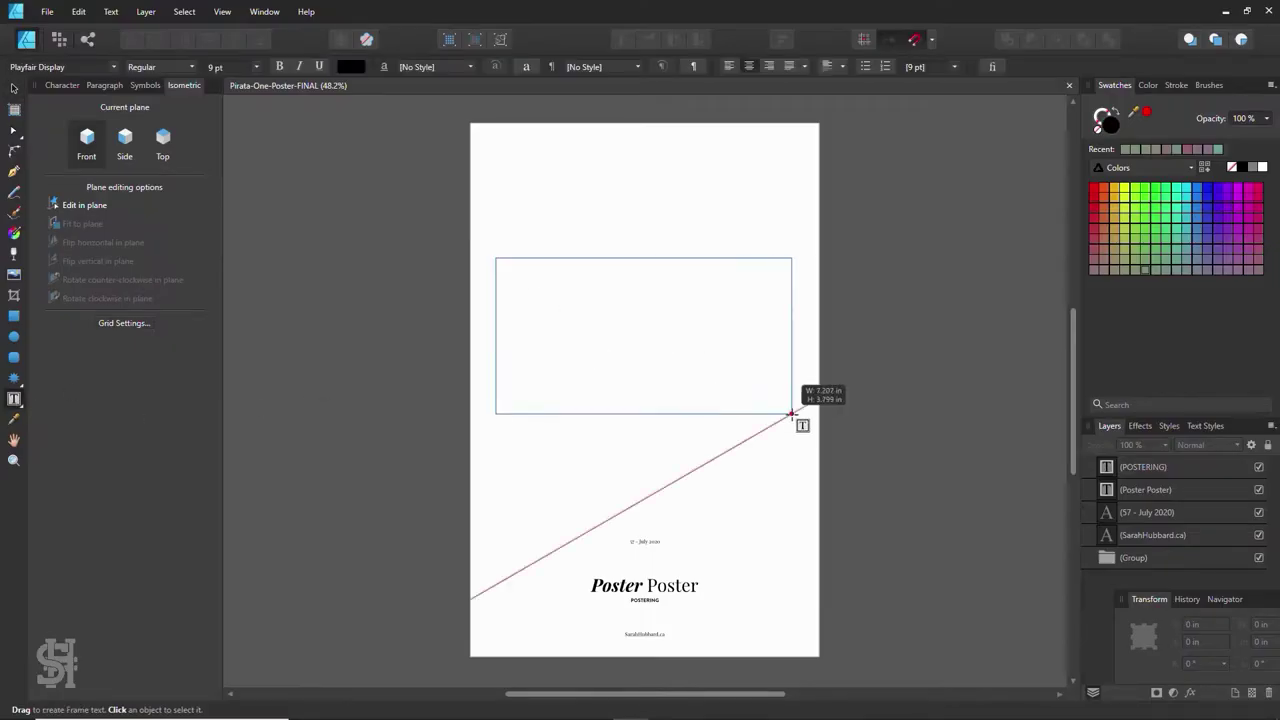
# - Type the heading 'Pirata One' at 96 pt in the Pirata One font
pyautogui.click(256, 67)
pyautogui.click(225, 330)
pyautogui.write('Pirata One')
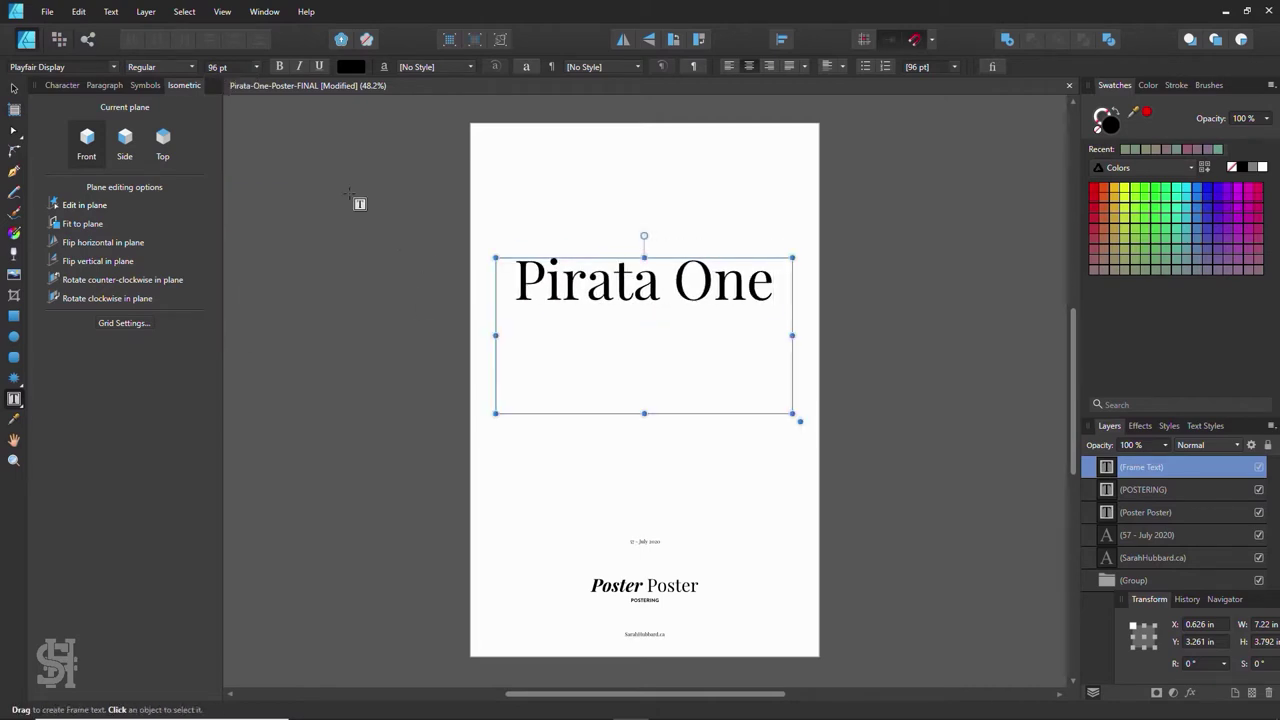
pyautogui.click(60, 67)
pyautogui.click(60, 285)
pyautogui.press('Escape')
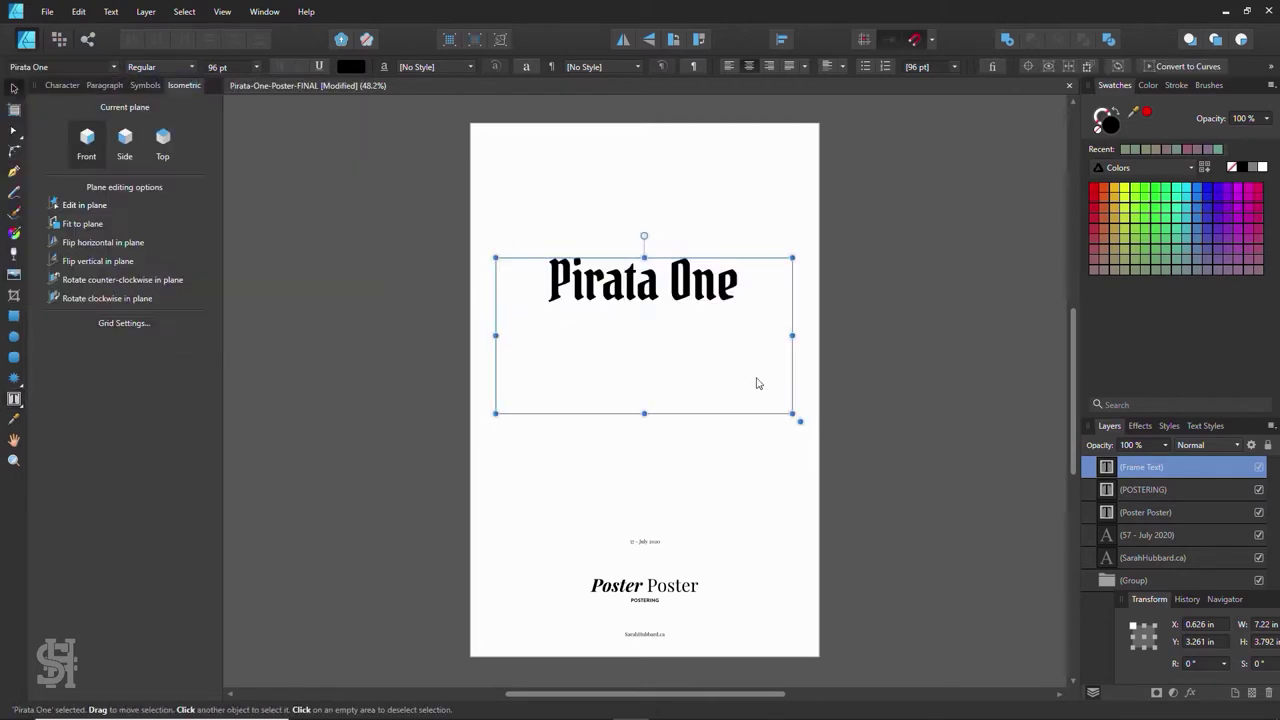
# - Shrink the text frame to fit the heading and centre it on the page
pyautogui.moveTo(800, 421); pyautogui.dragTo(781, 287)
pyautogui.moveTo(654, 294); pyautogui.dragTo(826, 408)
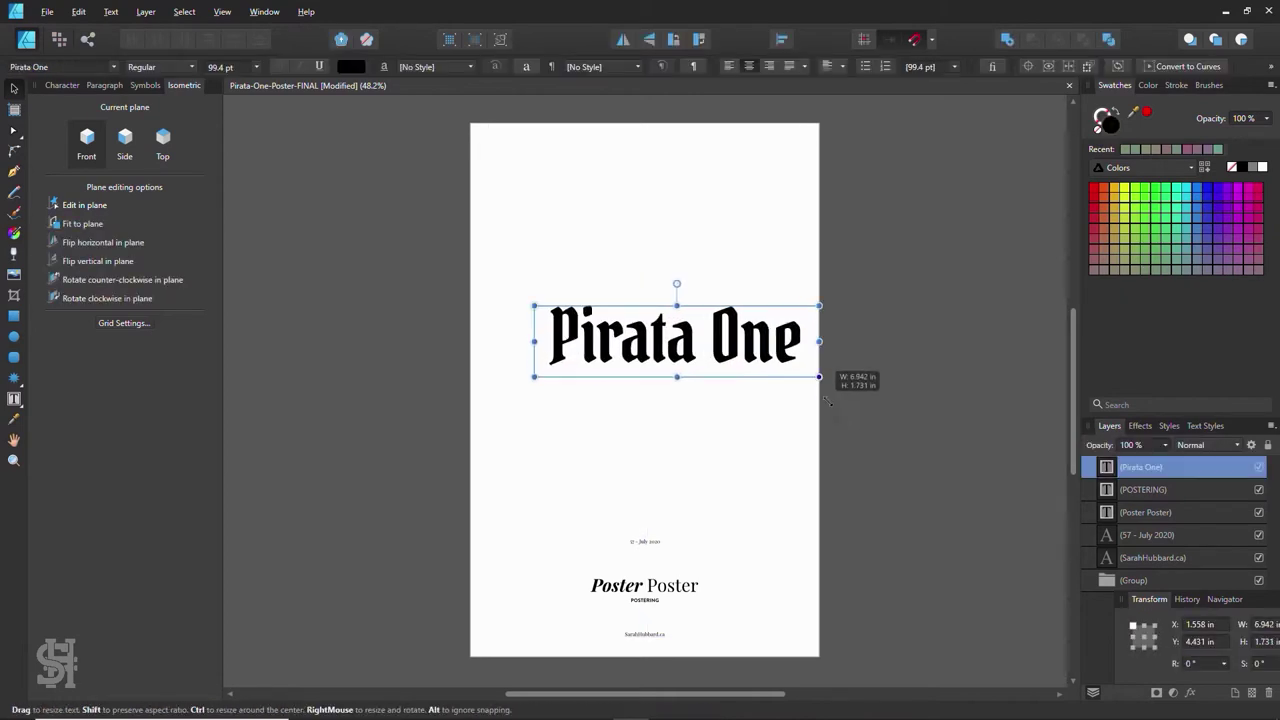
pyautogui.press('z')
pyautogui.click(659, 407)
pyautogui.press('v')
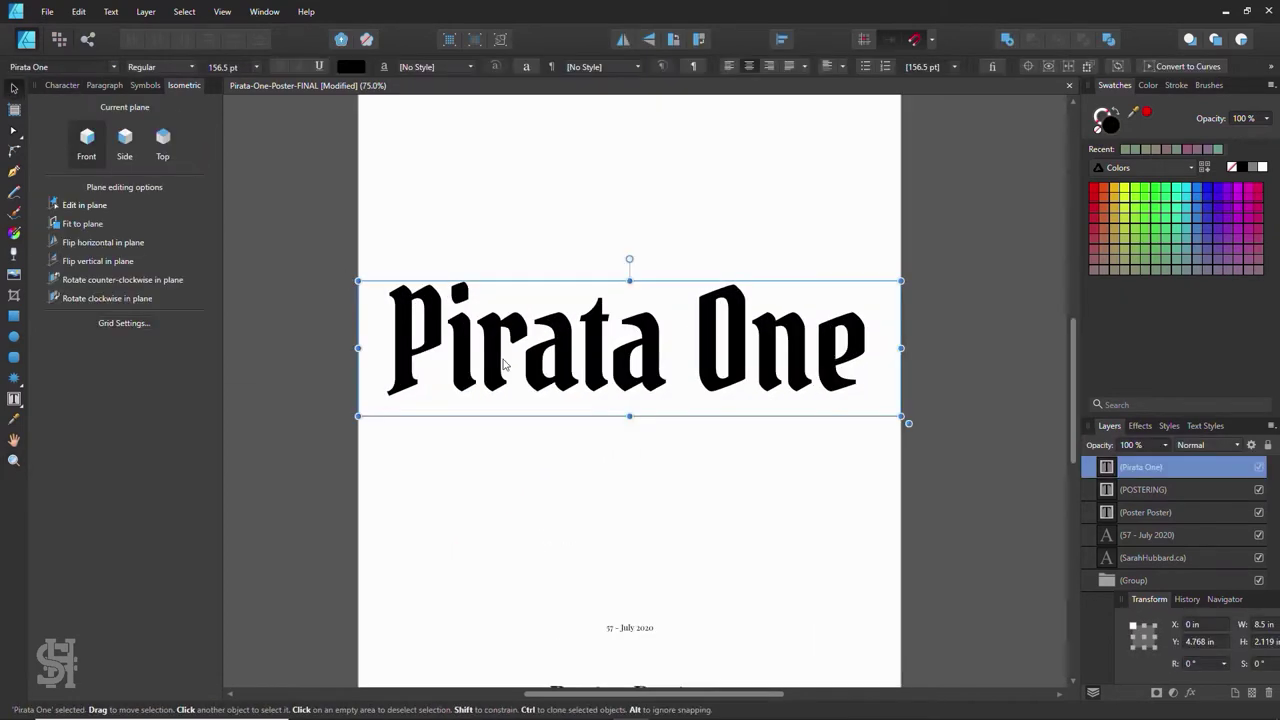
# - Set the heading's tracking to -15 ‰ and enlarge it past the page edges
pyautogui.hotkey('ctrl', 't')
pyautogui.click(104, 262)
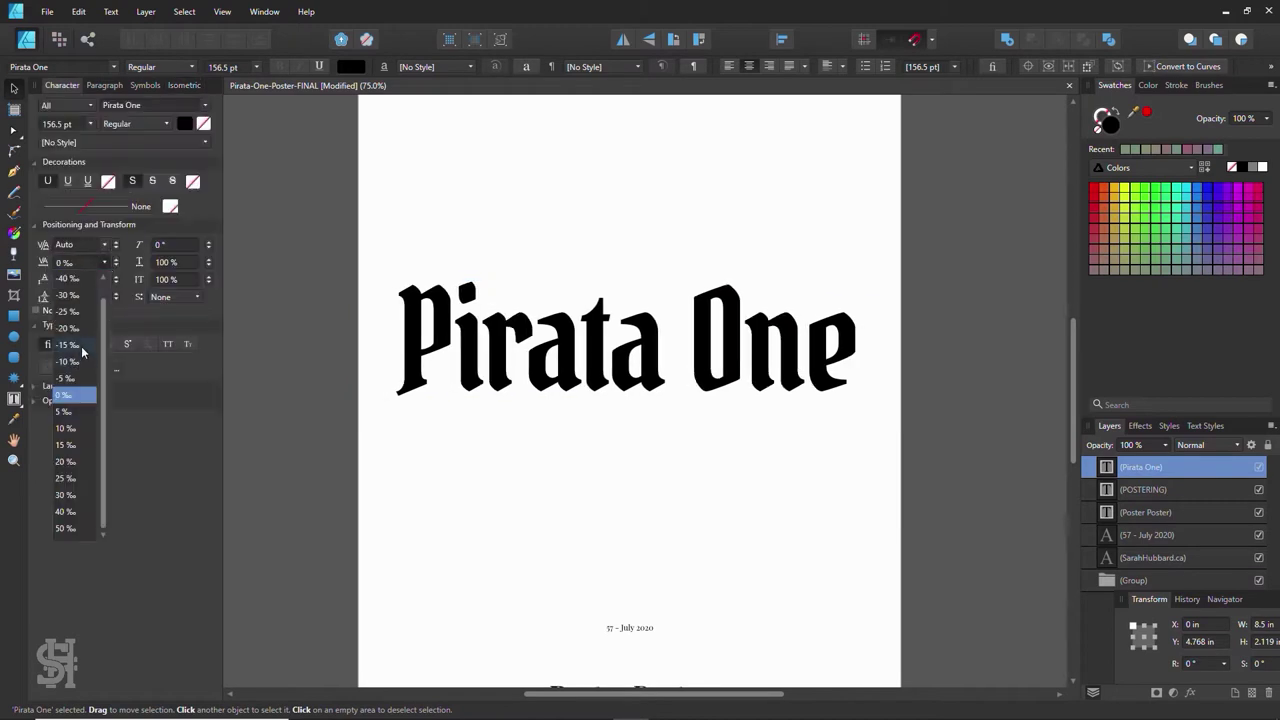
pyautogui.click(82, 345)
pyautogui.press('z')
pyautogui.keyDown('alt'); pyautogui.click(723, 127); pyautogui.keyUp('alt')
pyautogui.press('v')
pyautogui.moveTo(846, 398); pyautogui.dragTo(892, 426)
pyautogui.click(929, 414)
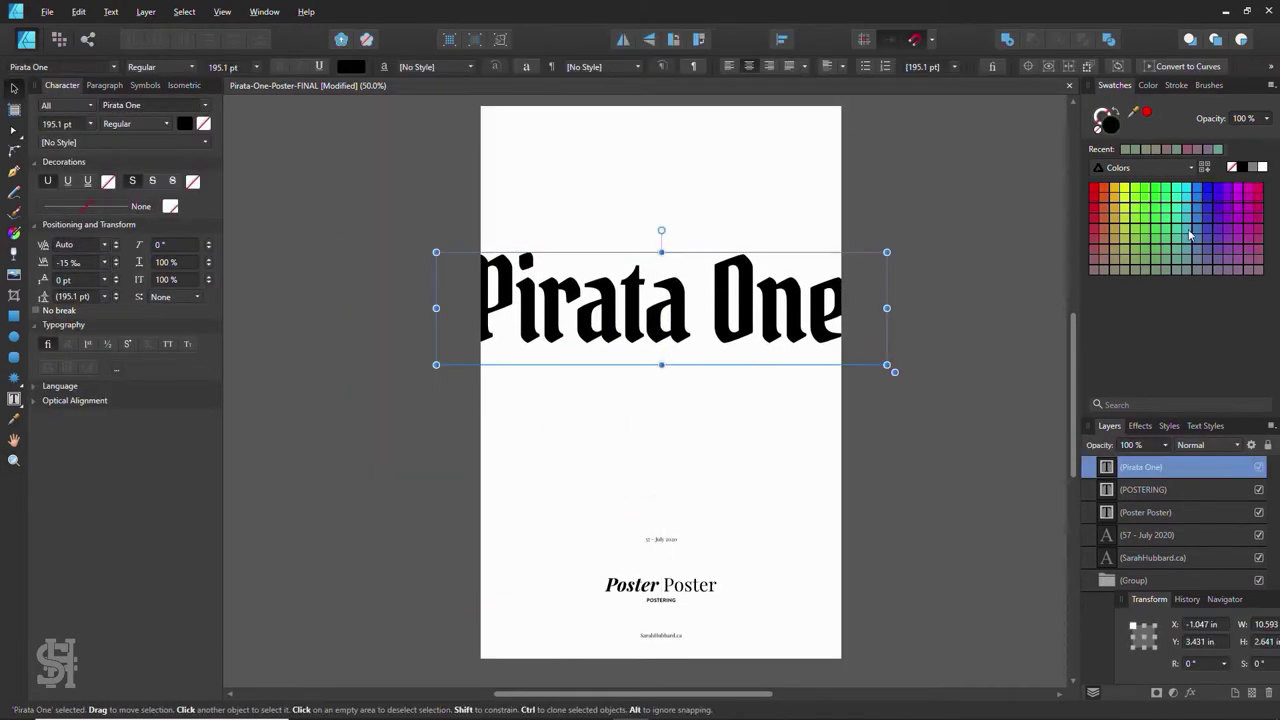
# - Duplicate the green heading as an offset yellow copy, then undo those edits
pyautogui.click(988, 243)
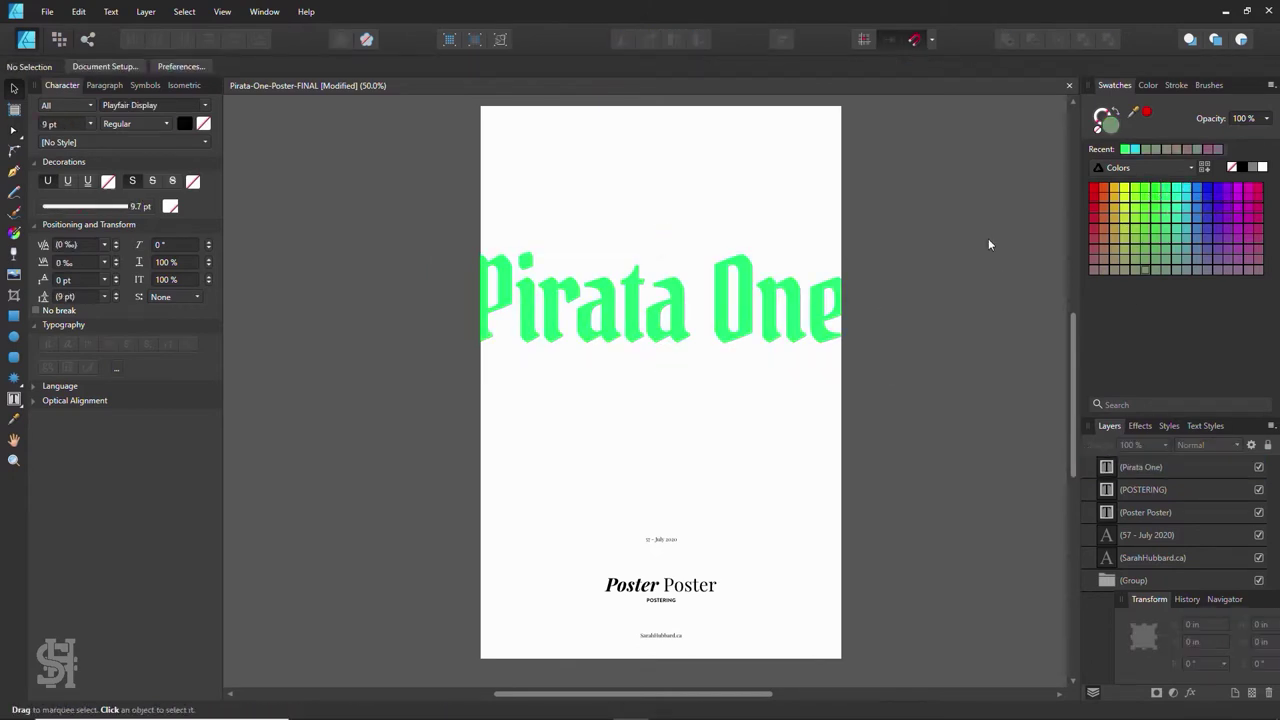
pyautogui.moveTo(750, 310); pyautogui.dragTo(748, 288)
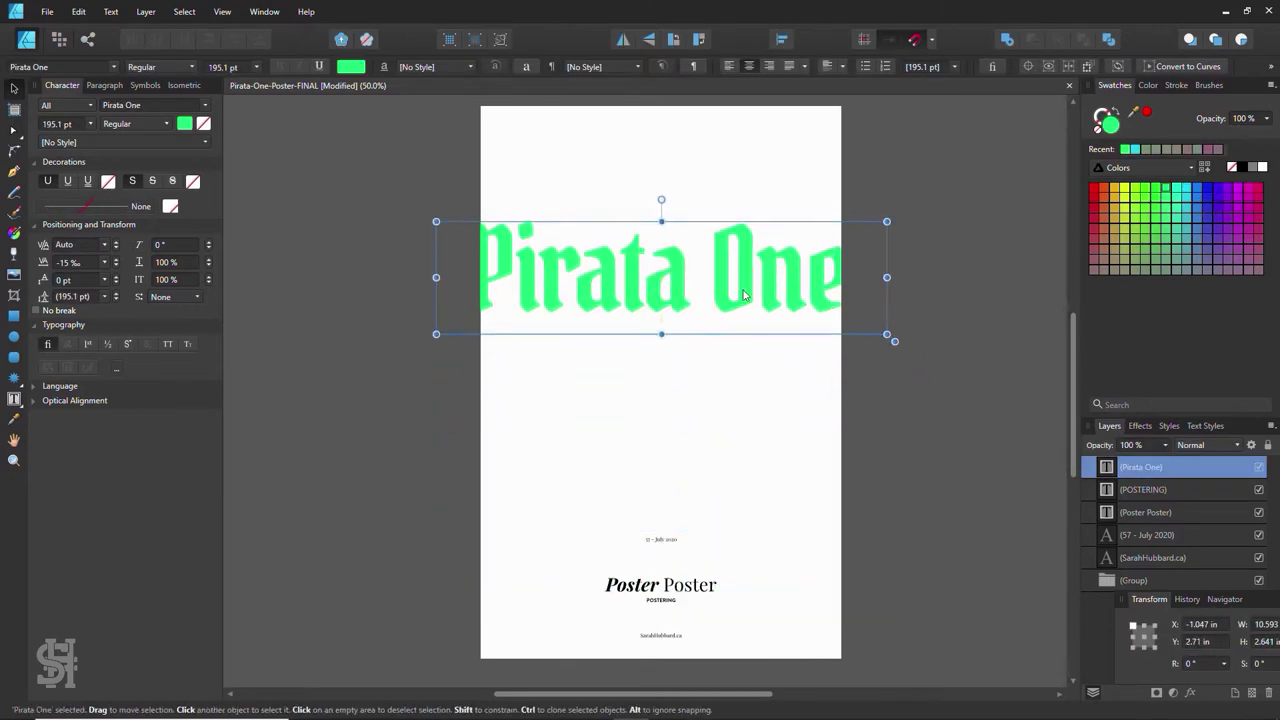
pyautogui.click(1133, 192)
pyautogui.moveTo(800, 324); pyautogui.dragTo(798, 318)
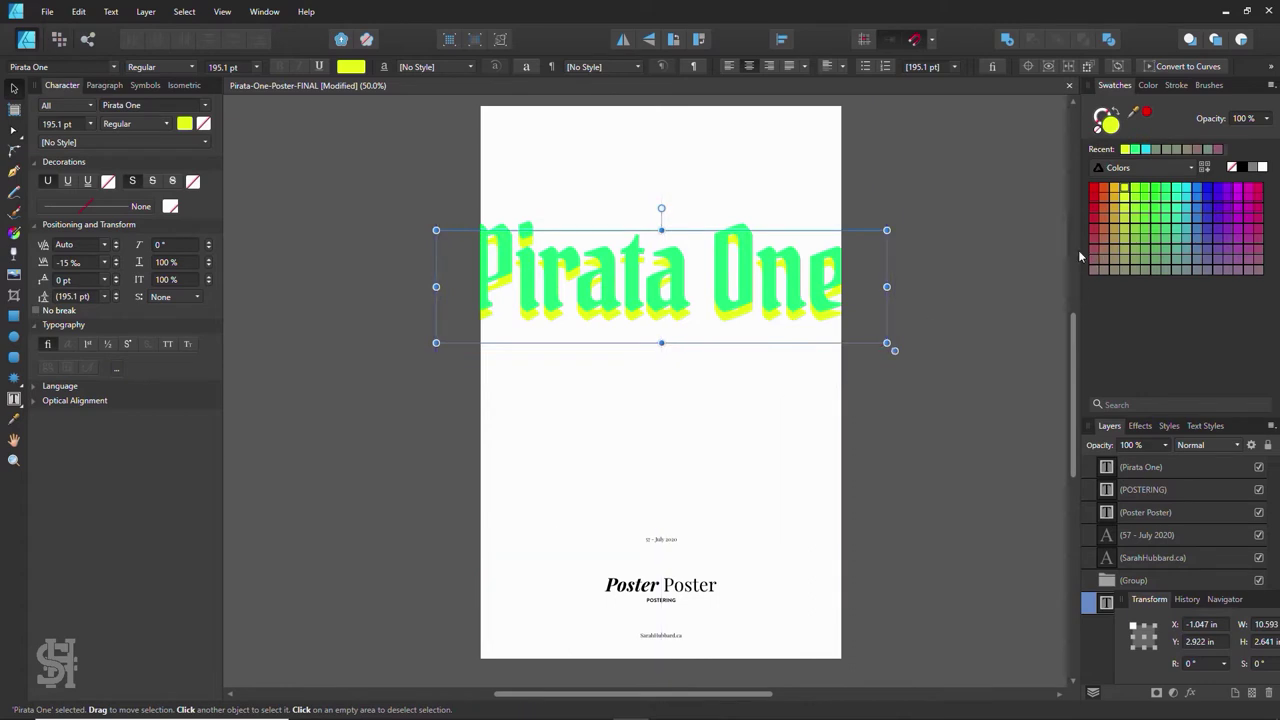
pyautogui.hotkey('ctrl', 'z')
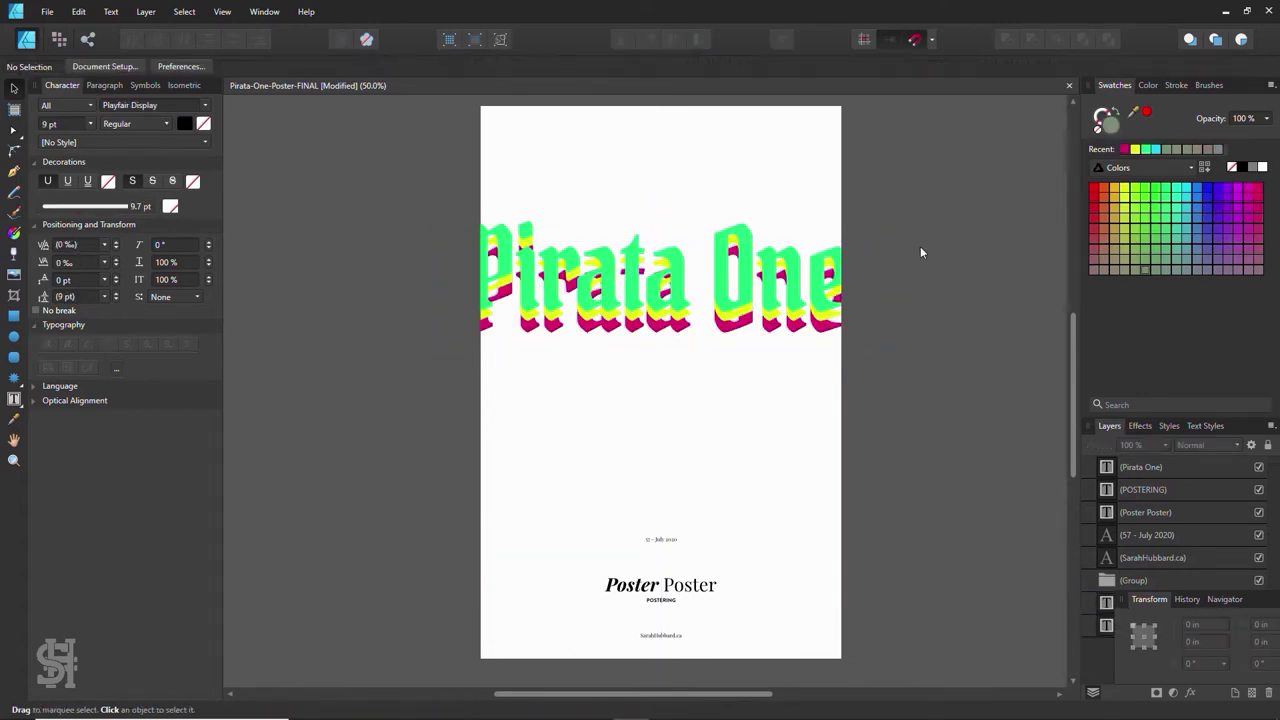
pyautogui.hotkey('ctrl', 'z')
# - Give the heading copy a 1 pt outline and rework the copies' stacking order
pyautogui.hotkey('ctrl', 'z')
pyautogui.hotkey('ctrl', 'z')
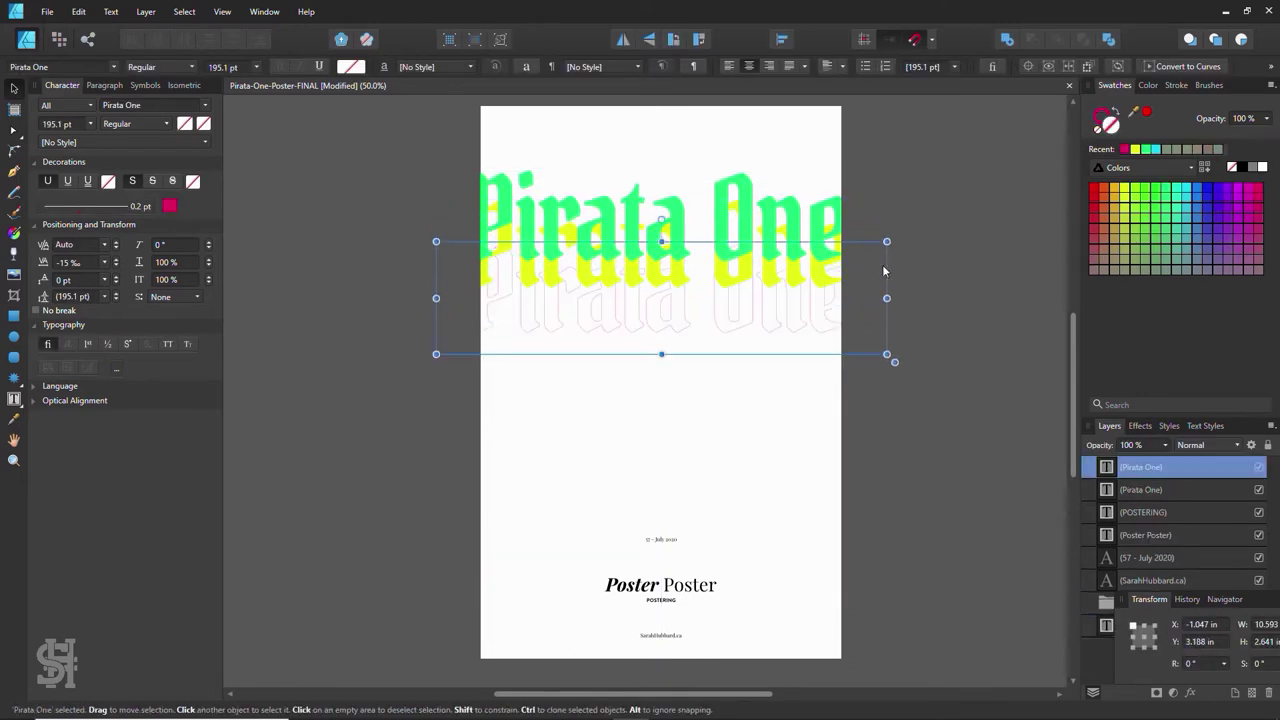
pyautogui.click(1176, 85)
pyautogui.moveTo(1198, 127); pyautogui.dragTo(1173, 128)
pyautogui.hotkey('ctrl', 'z')
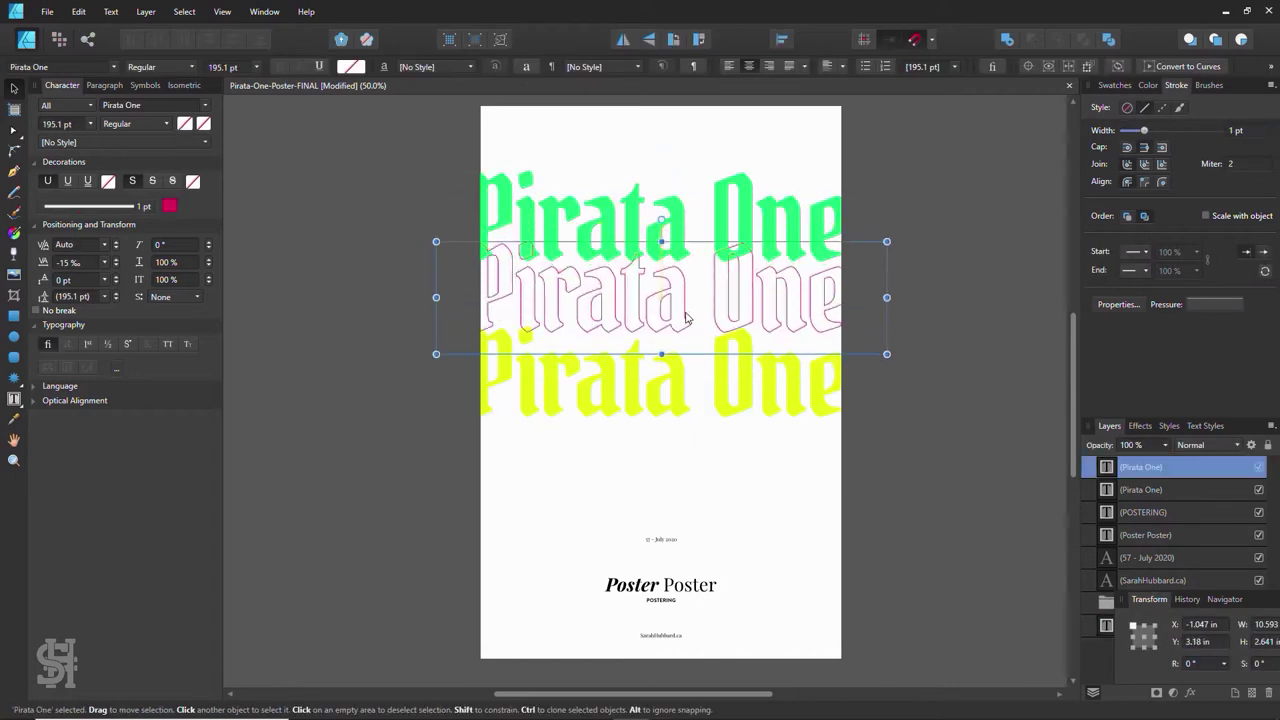
pyautogui.hotkey('ctrl', 'z')
pyautogui.keyDown('ctrl'); pyautogui.scroll(2, 686, 318); pyautogui.keyUp('ctrl')
pyautogui.scroll(1, 568, 355)
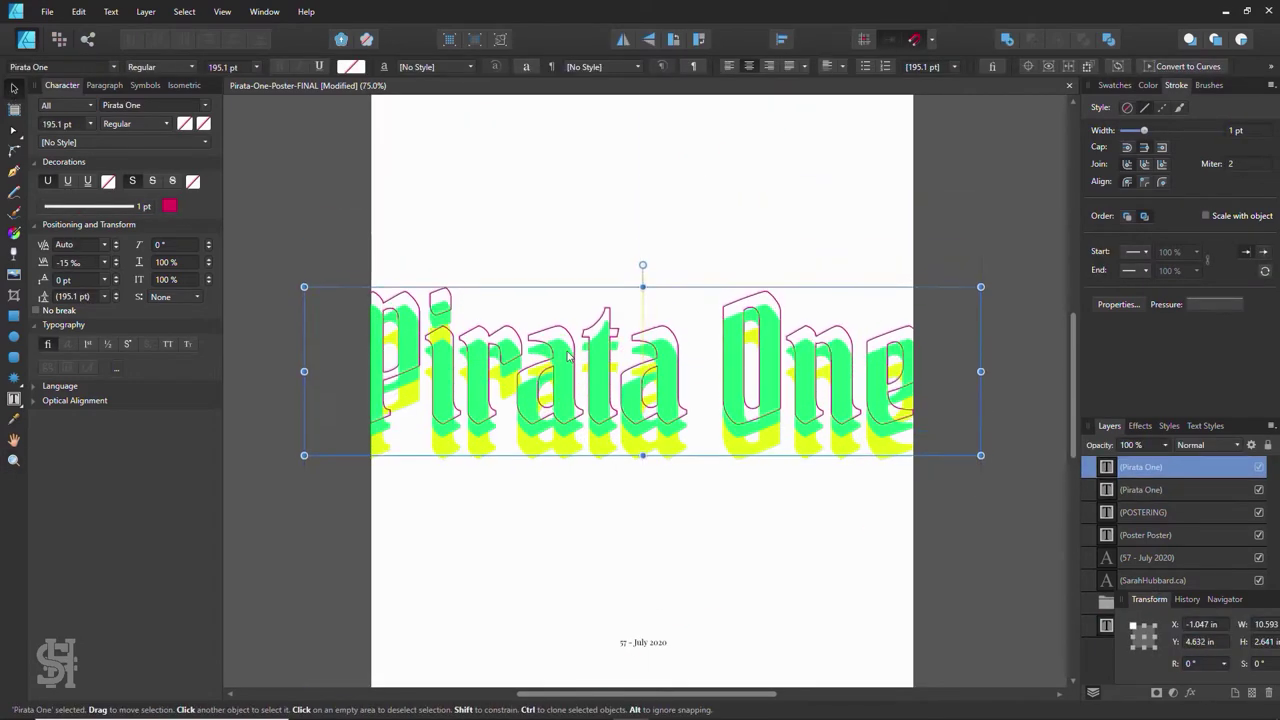
pyautogui.hotkey('ctrl', 'z')
pyautogui.scroll(-1, 729, 360)
pyautogui.hotkey('ctrl', 'z')
pyautogui.hotkey('ctrl', 'z')
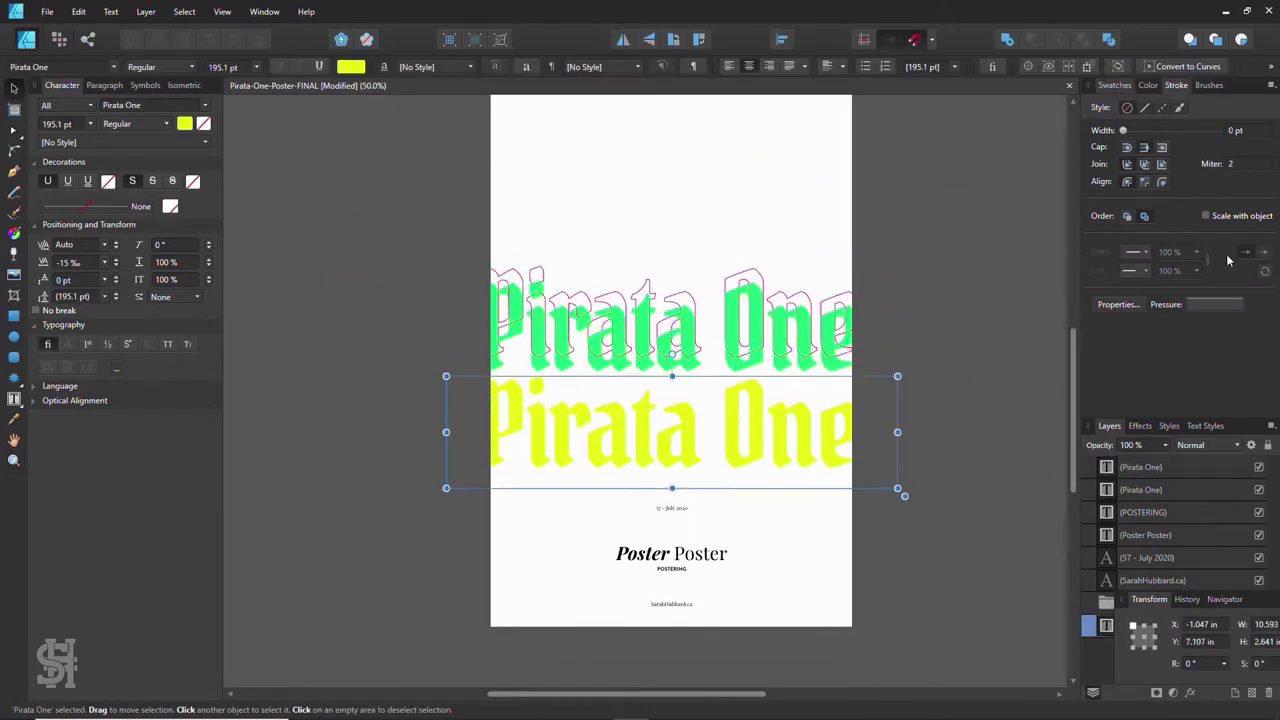
# - Recolour the copy light blue and move it up behind the green text
pyautogui.click(1115, 85)
pyautogui.click(1240, 200)
pyautogui.click(1215, 192)
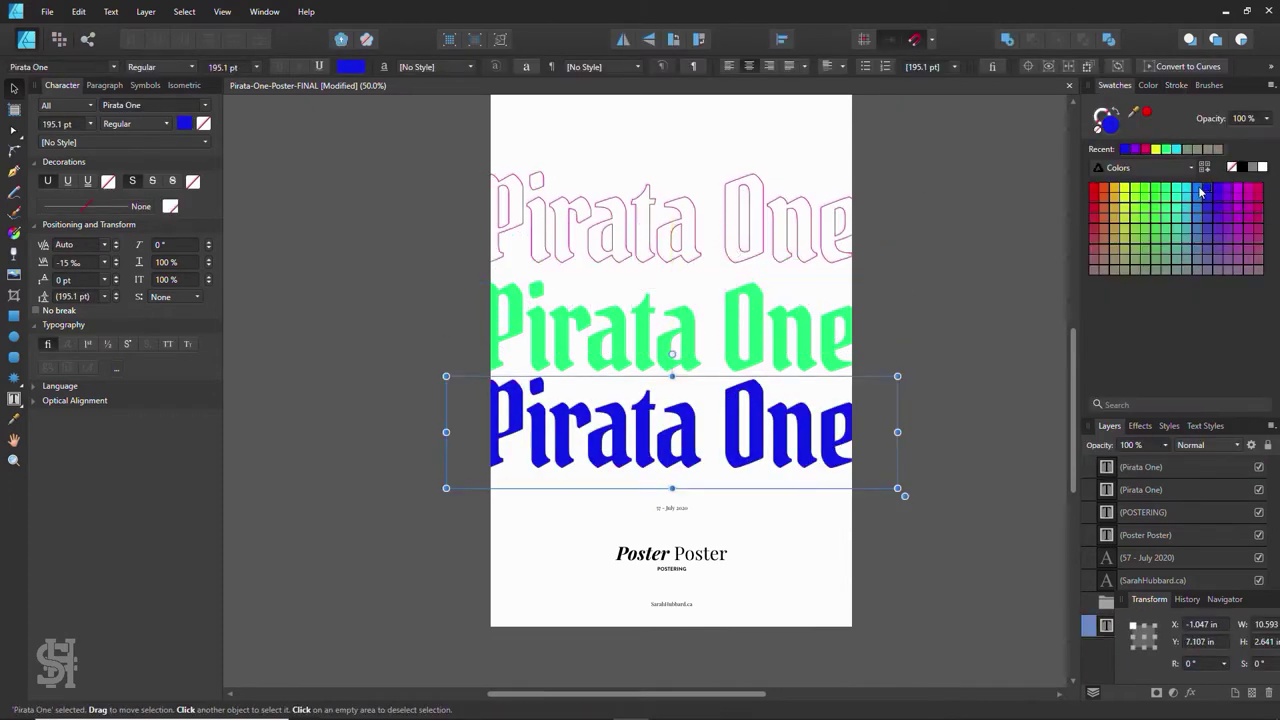
pyautogui.click(1201, 192)
pyautogui.moveTo(860, 460); pyautogui.dragTo(846, 362)
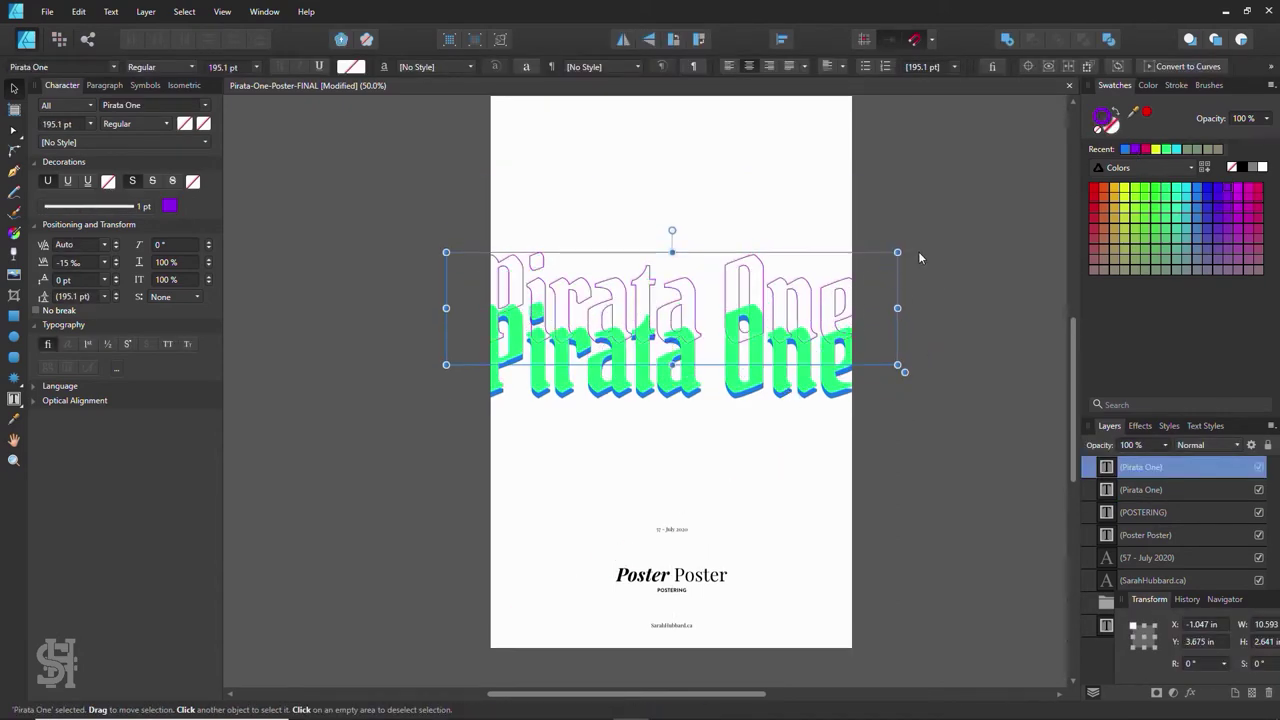
# - Duplicate the outlined heading, shrink it to about 50.6 pt and place it over 'One'
pyautogui.hotkey('ctrl', 'j')
pyautogui.moveTo(897, 410)
pyautogui.mouseDown()
pyautogui.moveTo(823, 486)
pyautogui.moveTo(705, 427)
pyautogui.mouseUp()
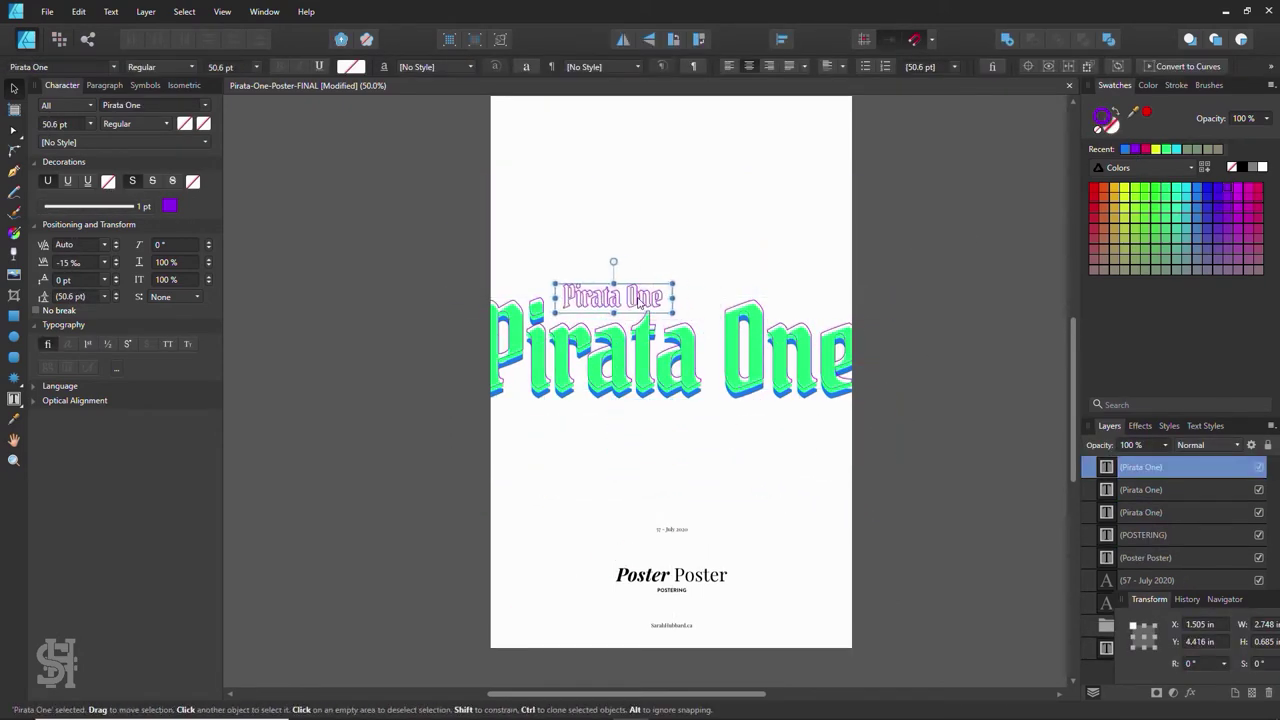
pyautogui.moveTo(640, 302); pyautogui.dragTo(839, 310)
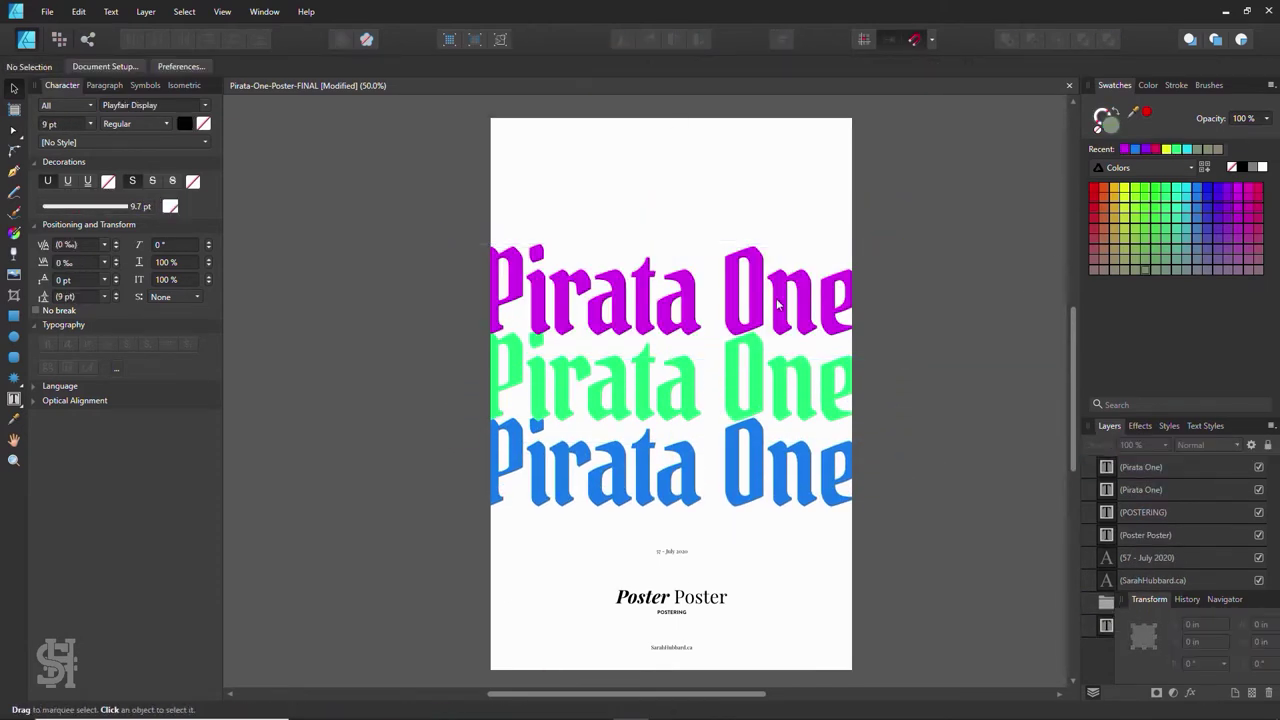
# - Stack duplicate heading lines coloured red, pink, magenta and purple
pyautogui.moveTo(778, 305); pyautogui.dragTo(760, 222)
pyautogui.click(1254, 193)
pyautogui.hotkey('alt', ']')
pyautogui.click(1254, 203)
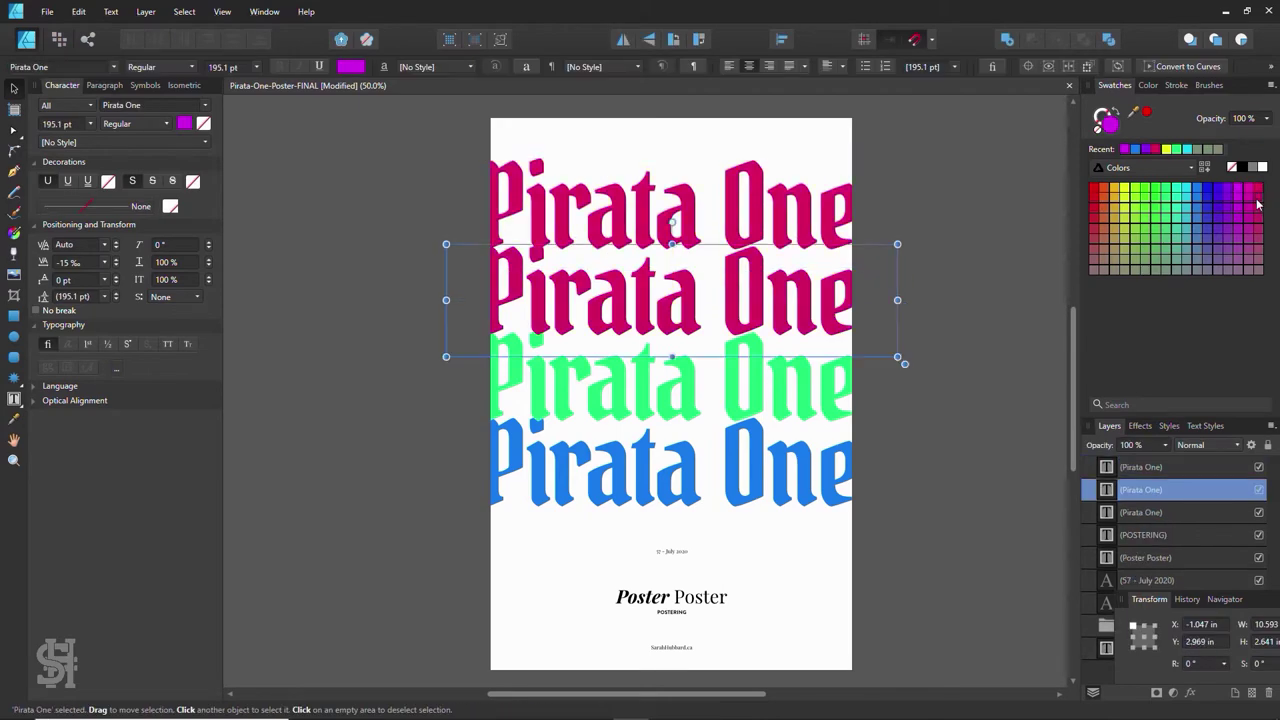
pyautogui.hotkey('alt', ']')
pyautogui.click(1240, 193)
pyautogui.click(1226, 196)
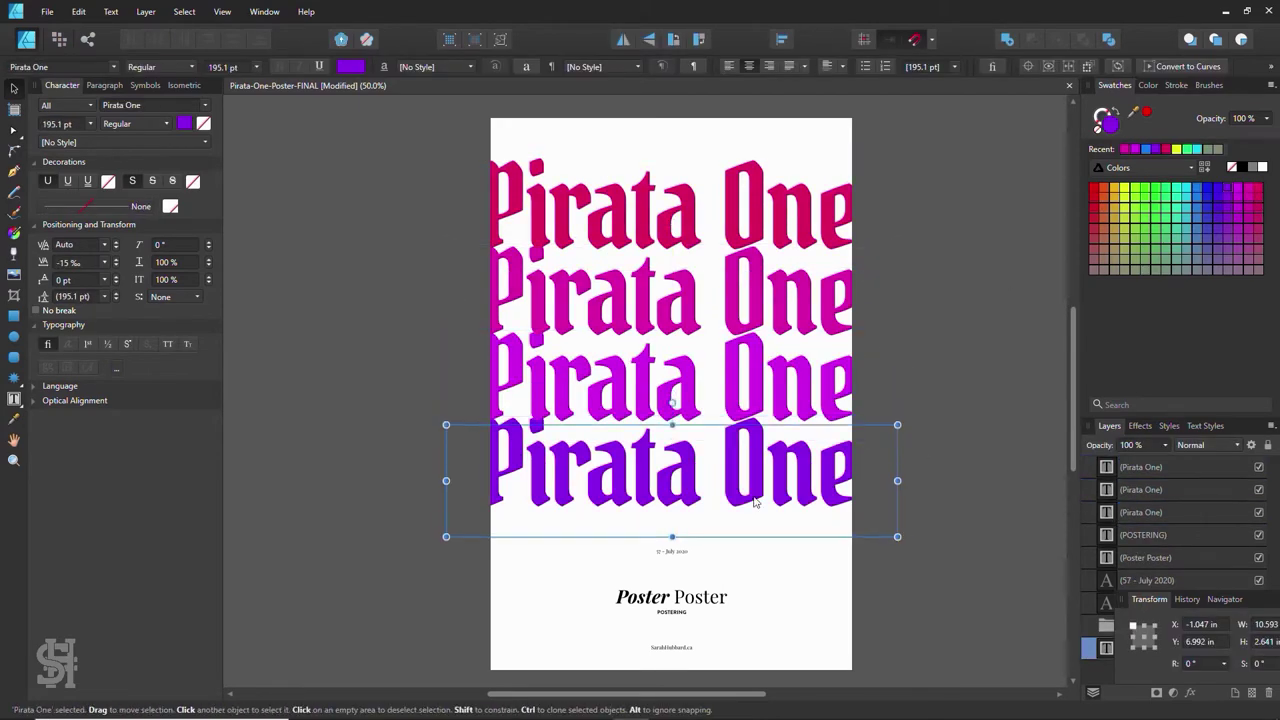
# - Select the three top heading lines and extend the stack with a new bottom line
pyautogui.click(800, 205)
pyautogui.keyDown('shift'); pyautogui.click(800, 290); pyautogui.keyUp('shift')
pyautogui.keyDown('shift'); pyautogui.click(800, 375); pyautogui.keyUp('shift')
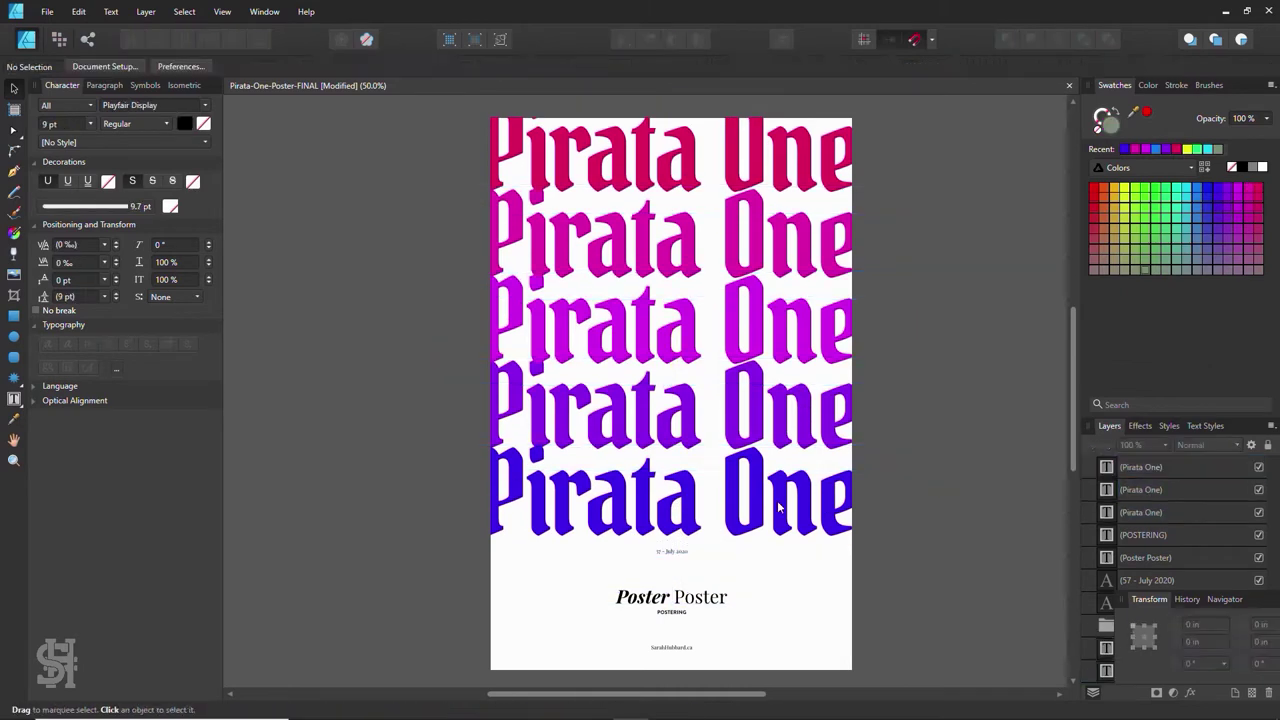
pyautogui.moveTo(805, 467); pyautogui.dragTo(815, 665)
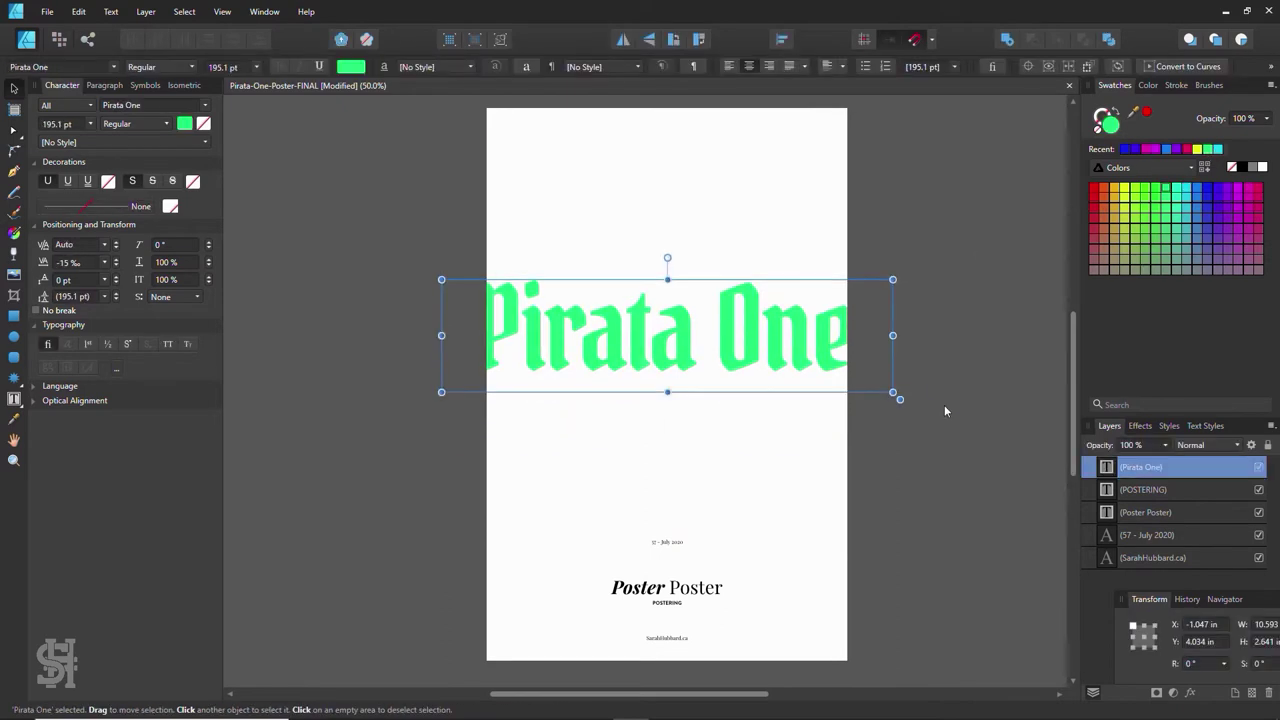
# - Put the heading on the isometric Top plane and offset a deeper blue copy below it
pyautogui.click(183, 85)
pyautogui.click(82, 223)
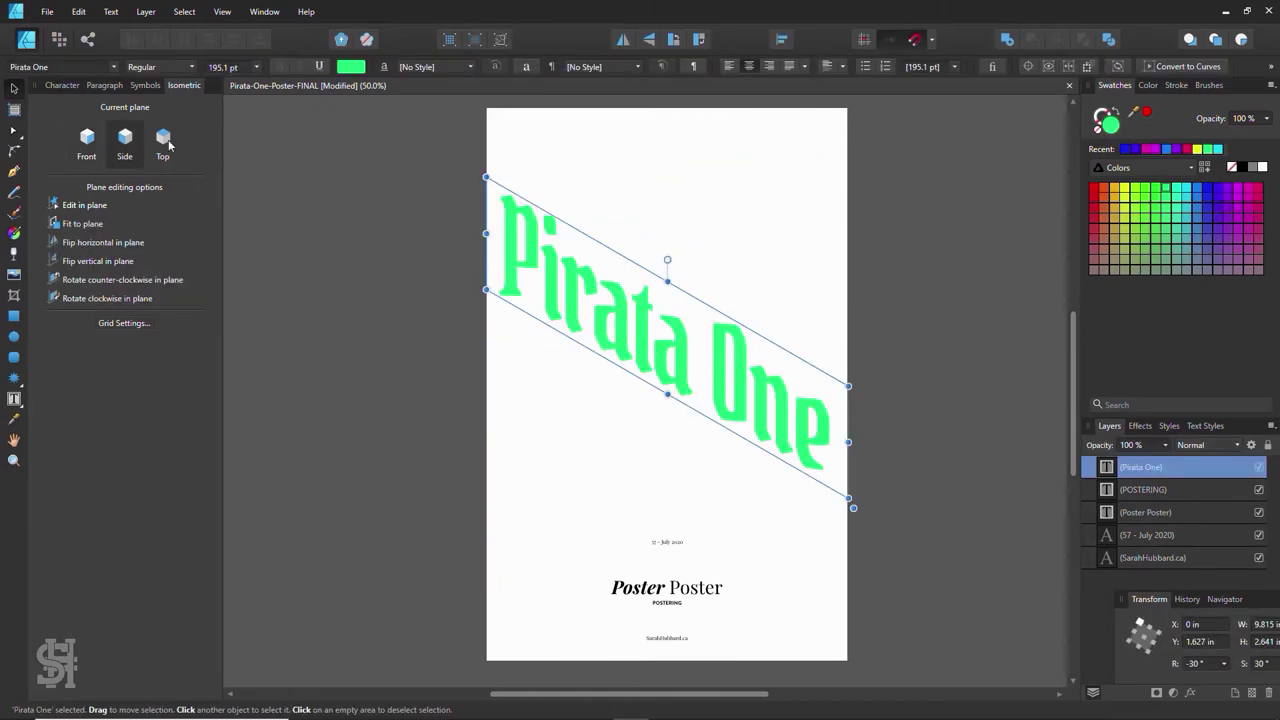
pyautogui.moveTo(727, 374)
pyautogui.mouseDown()
pyautogui.moveTo(762, 284)
pyautogui.moveTo(762, 357)
pyautogui.mouseUp()
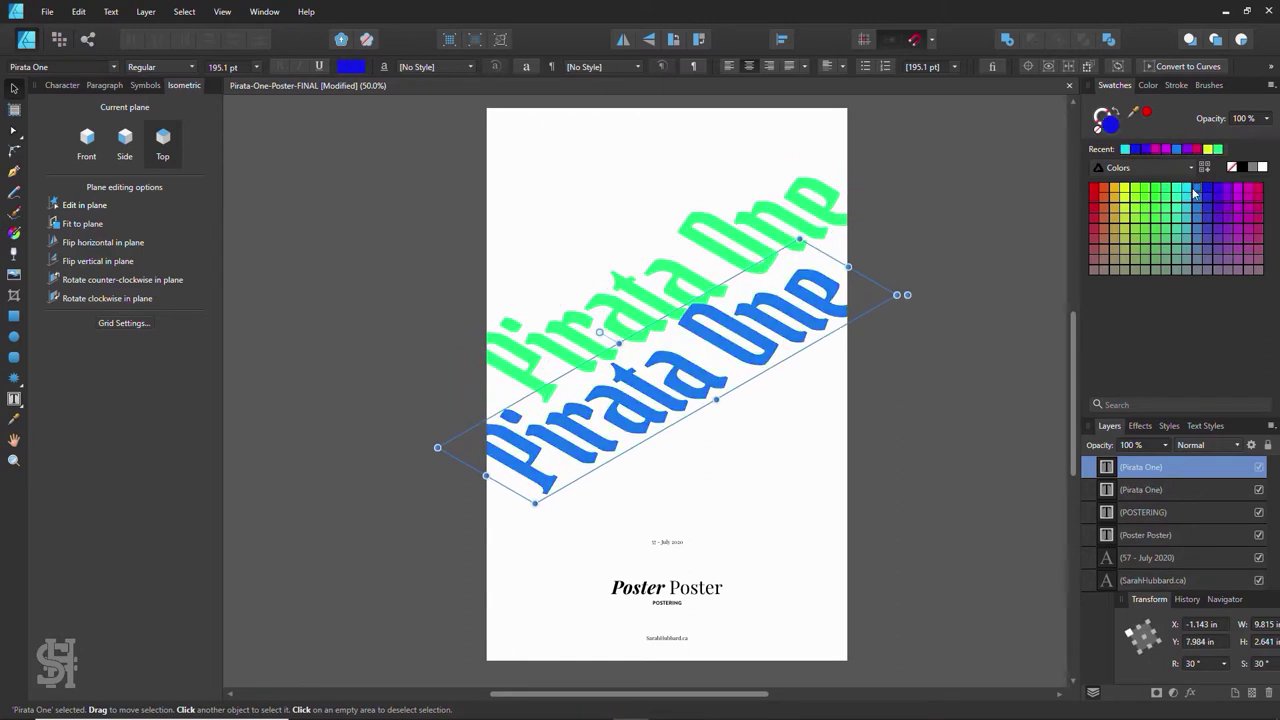
pyautogui.click(1193, 191)
pyautogui.click(897, 320)
pyautogui.moveTo(731, 300); pyautogui.dragTo(731, 367)
# - Move the green heading above the blue copy and add a yellow duplicate on top
pyautogui.click(777, 400)
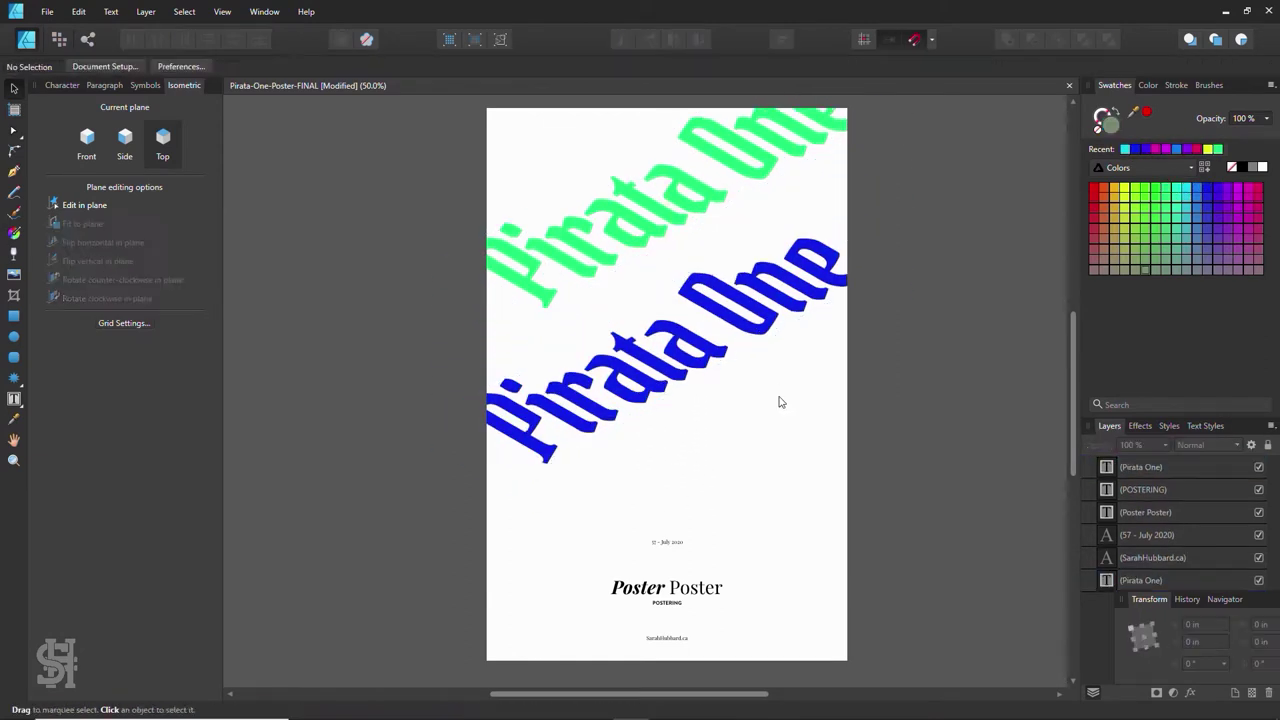
pyautogui.scroll(1, 614, 274)
pyautogui.moveTo(646, 244); pyautogui.dragTo(649, 460)
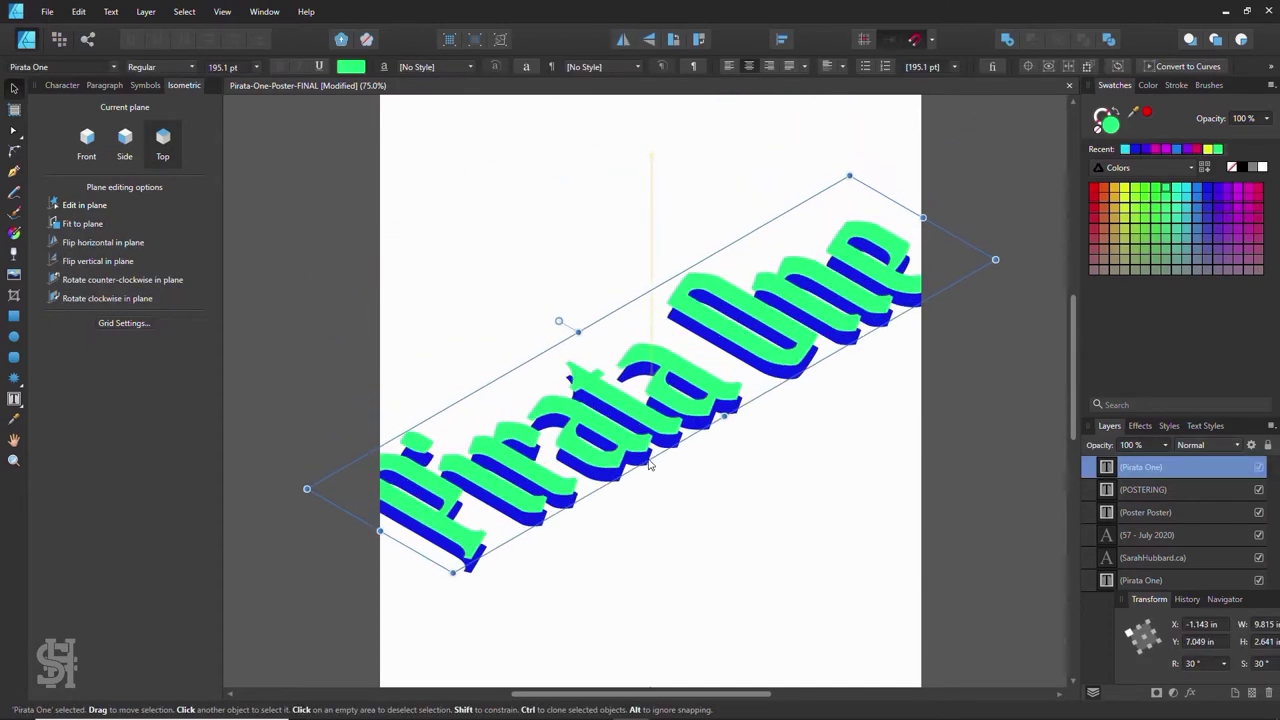
pyautogui.moveTo(722, 395); pyautogui.dragTo(722, 307)
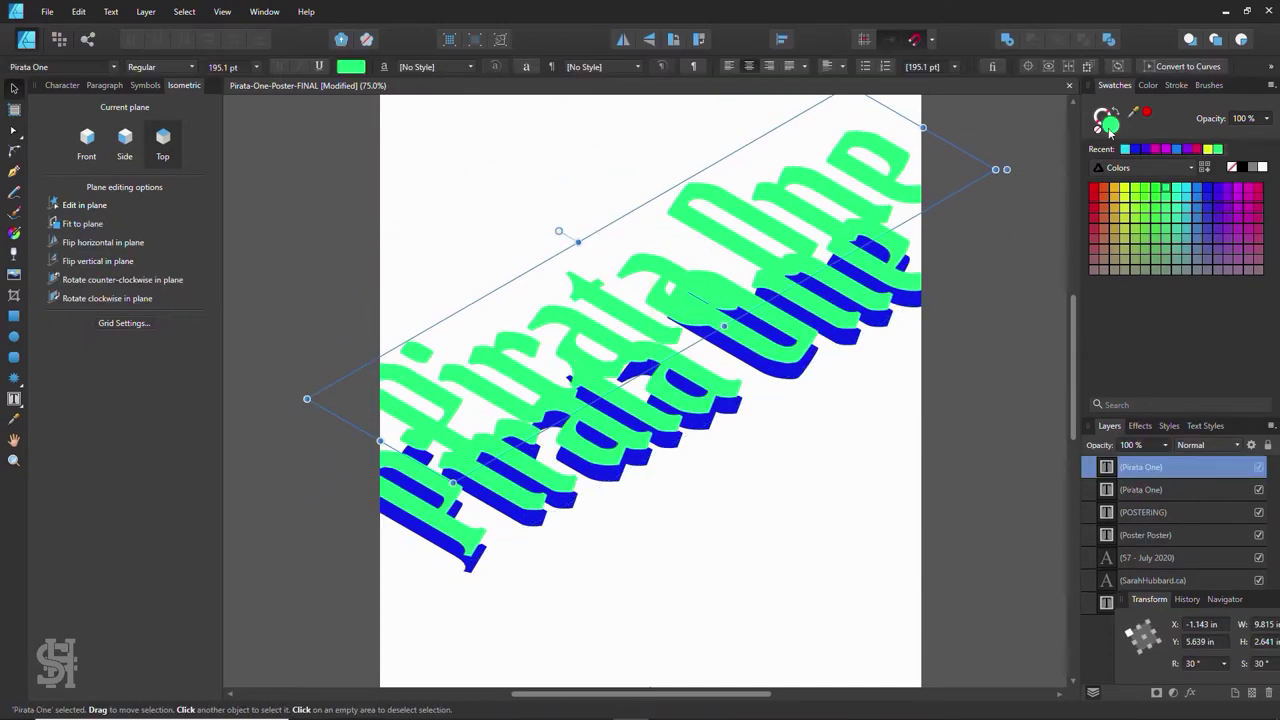
pyautogui.click(1236, 192)
pyautogui.click(1124, 192)
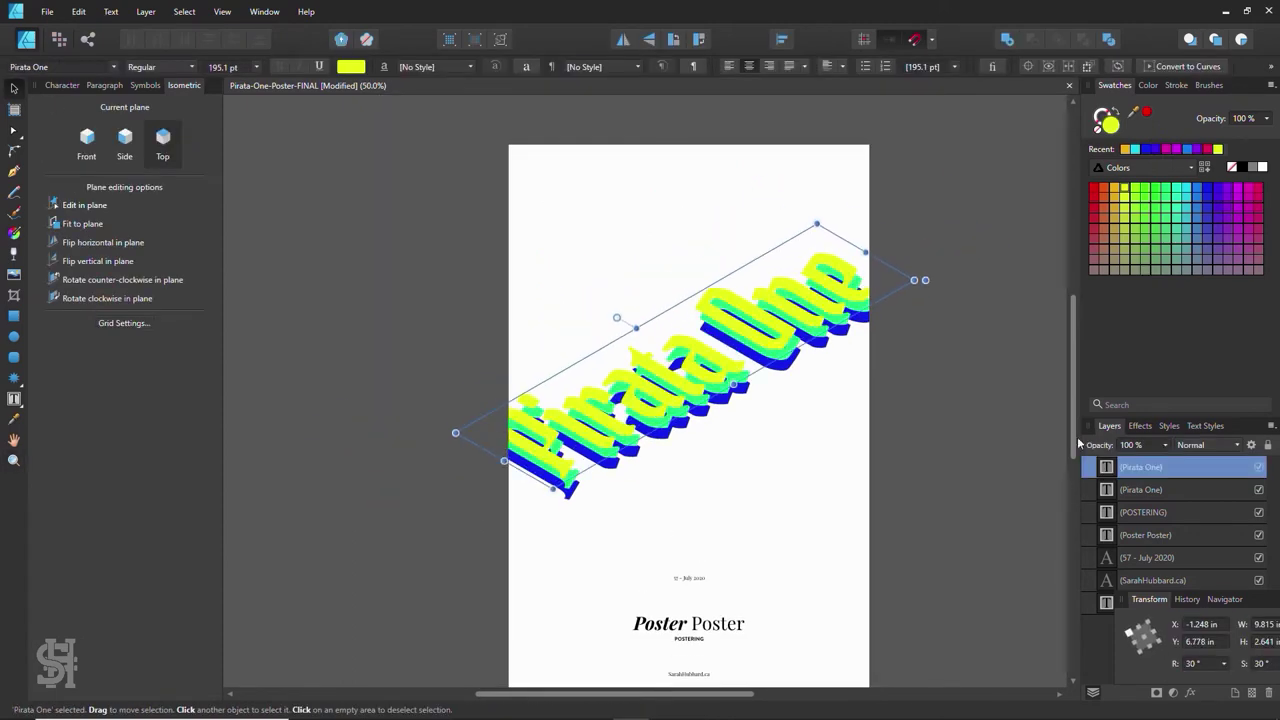
# - Set the yellow copy's blend mode to Normal, remove its fill and give it a thin yellow outline
pyautogui.click(1210, 445)
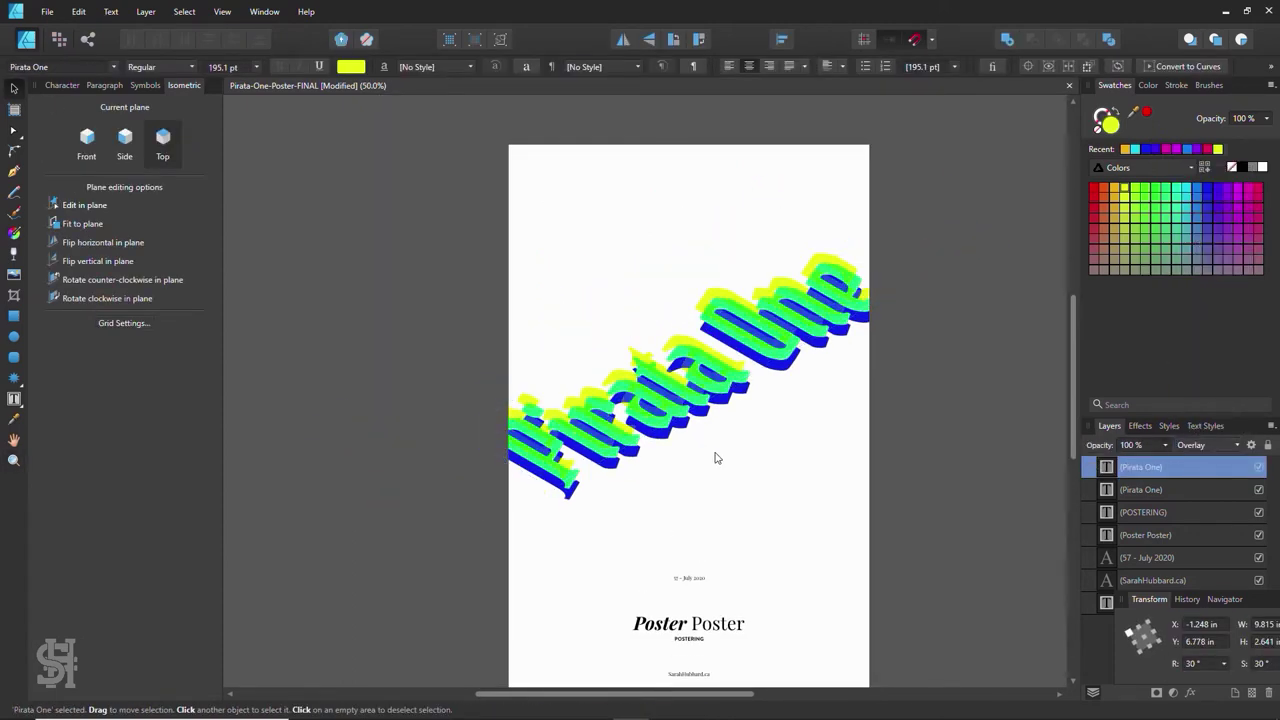
pyautogui.click(1210, 445)
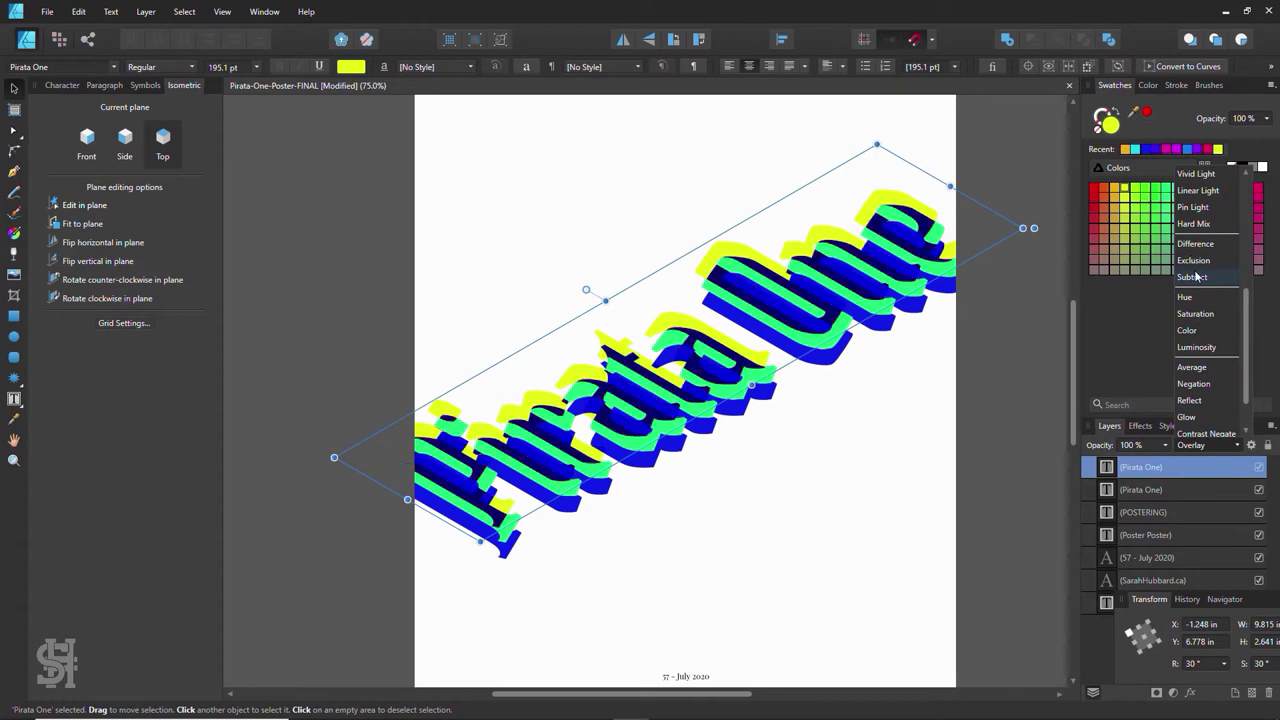
pyautogui.scroll(5, 1198, 369)
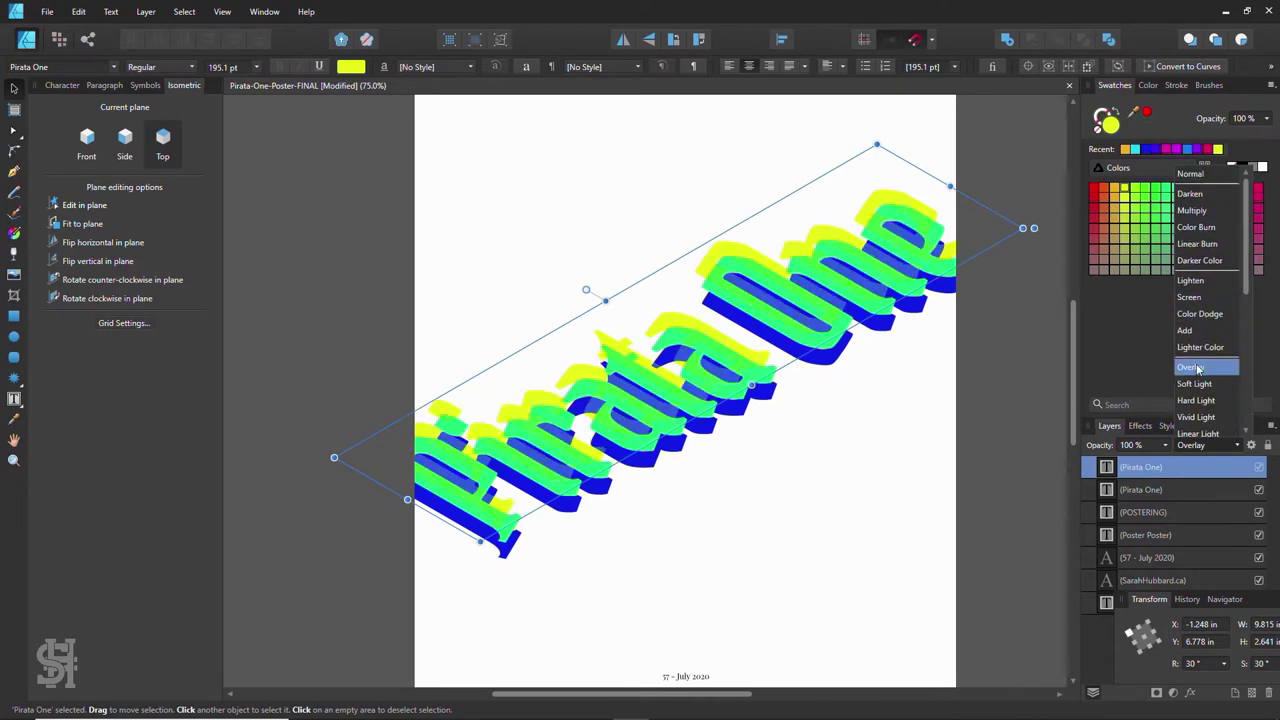
pyautogui.press('Escape')
pyautogui.click(1176, 85)
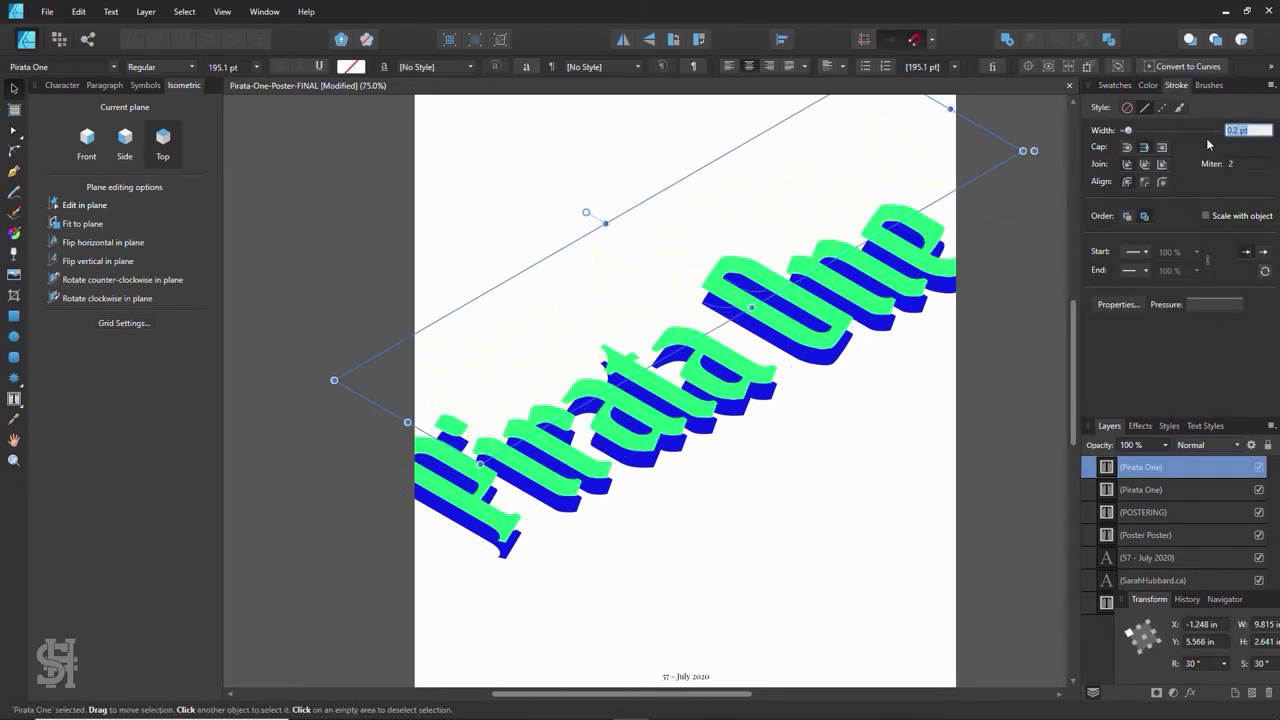
pyautogui.click(908, 260)
pyautogui.click(908, 260)
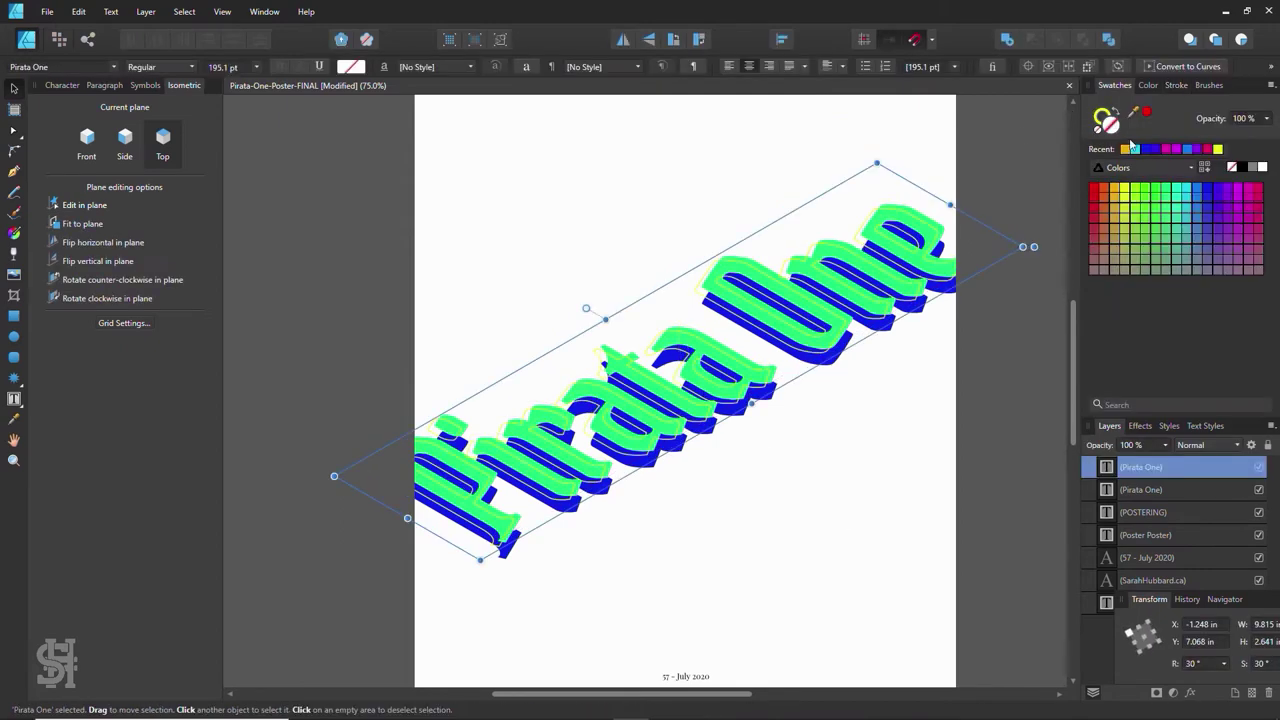
# - Zoom out to review the title and select both Pirata One text layers
pyautogui.click(997, 403)
pyautogui.scroll(-2, 771, 434)
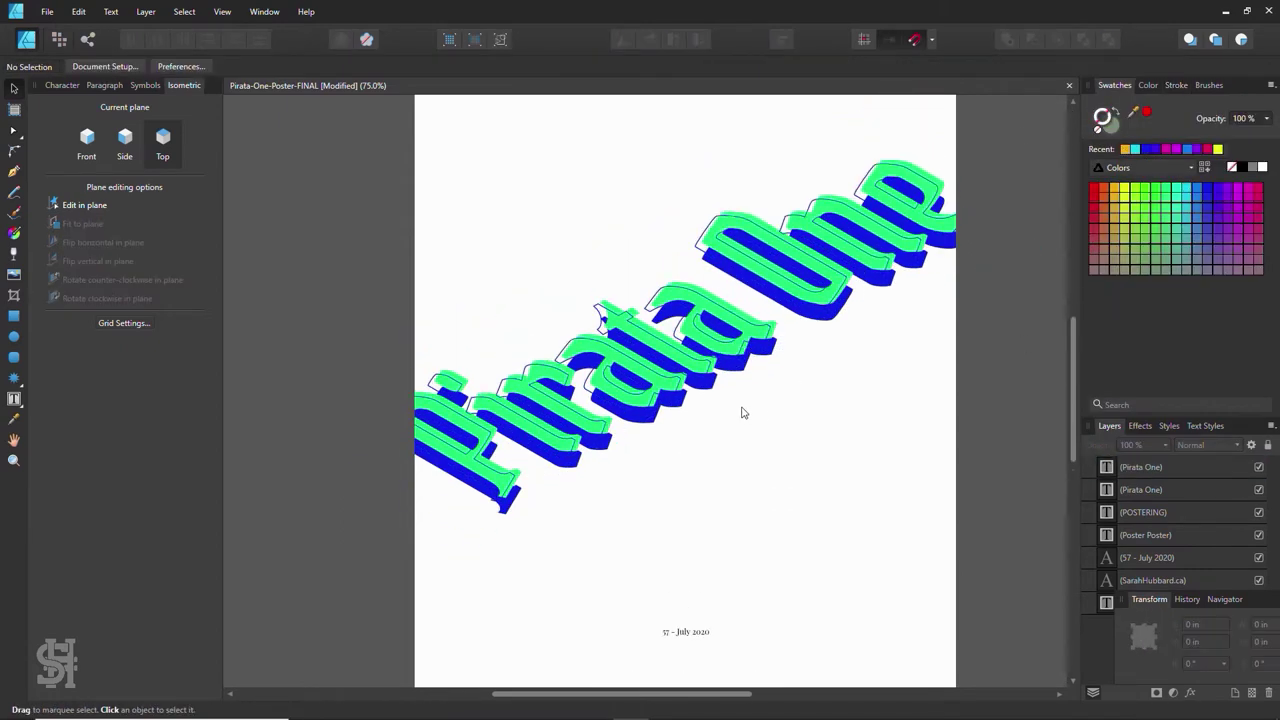
pyautogui.hotkey('ctrl', '-')
pyautogui.press('z')
pyautogui.hotkey('ctrl', 'z')
# - Move the outline copy aside and select the remaining green and blue title layers
pyautogui.click(875, 289)
pyautogui.scroll(1, 875, 289)
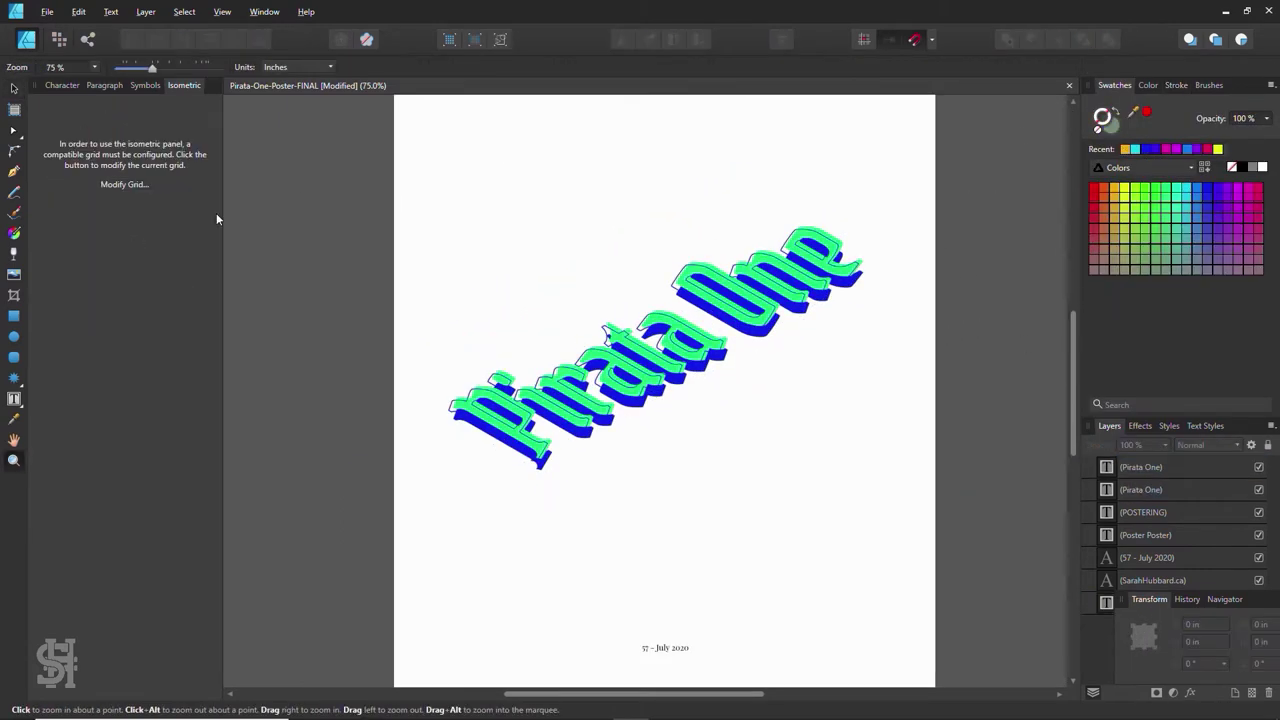
pyautogui.moveTo(640, 366); pyautogui.dragTo(626, 218)
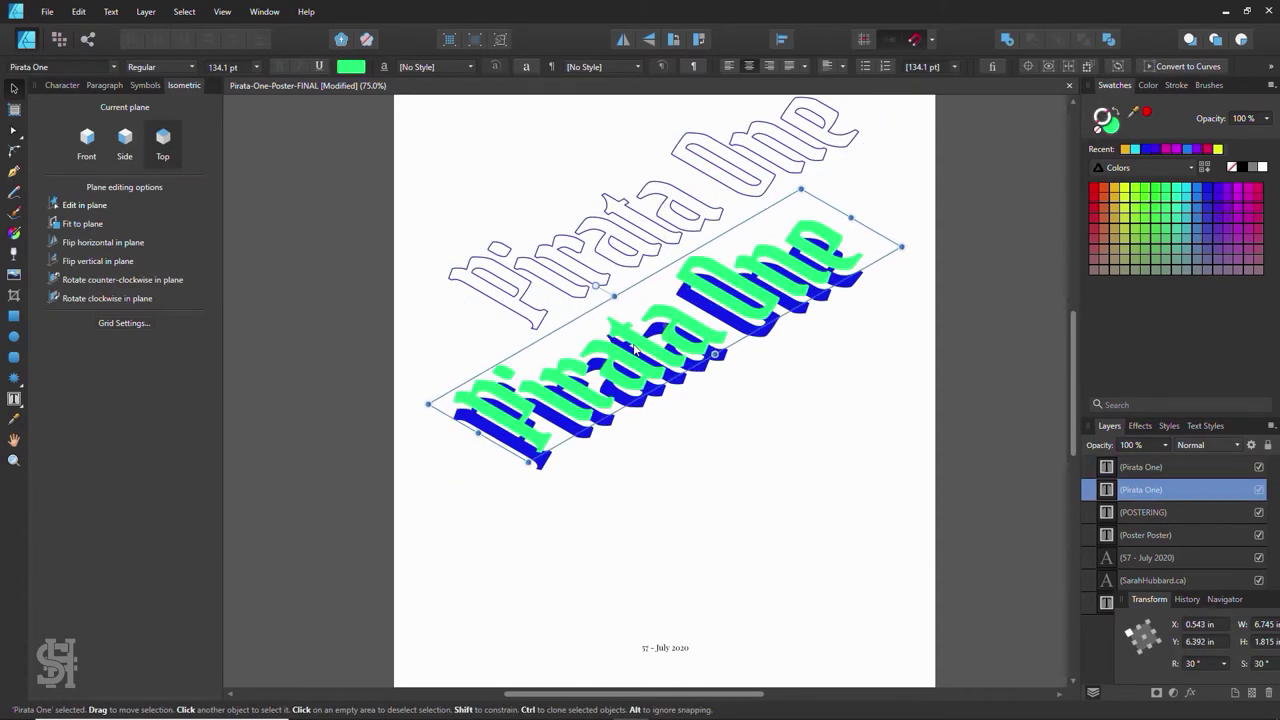
pyautogui.click(726, 386)
pyautogui.scroll(-1, 726, 386)
pyautogui.hotkey('ctrl', 'z')
pyautogui.hotkey('ctrl', 'z')
pyautogui.hotkey('ctrl', 'z')
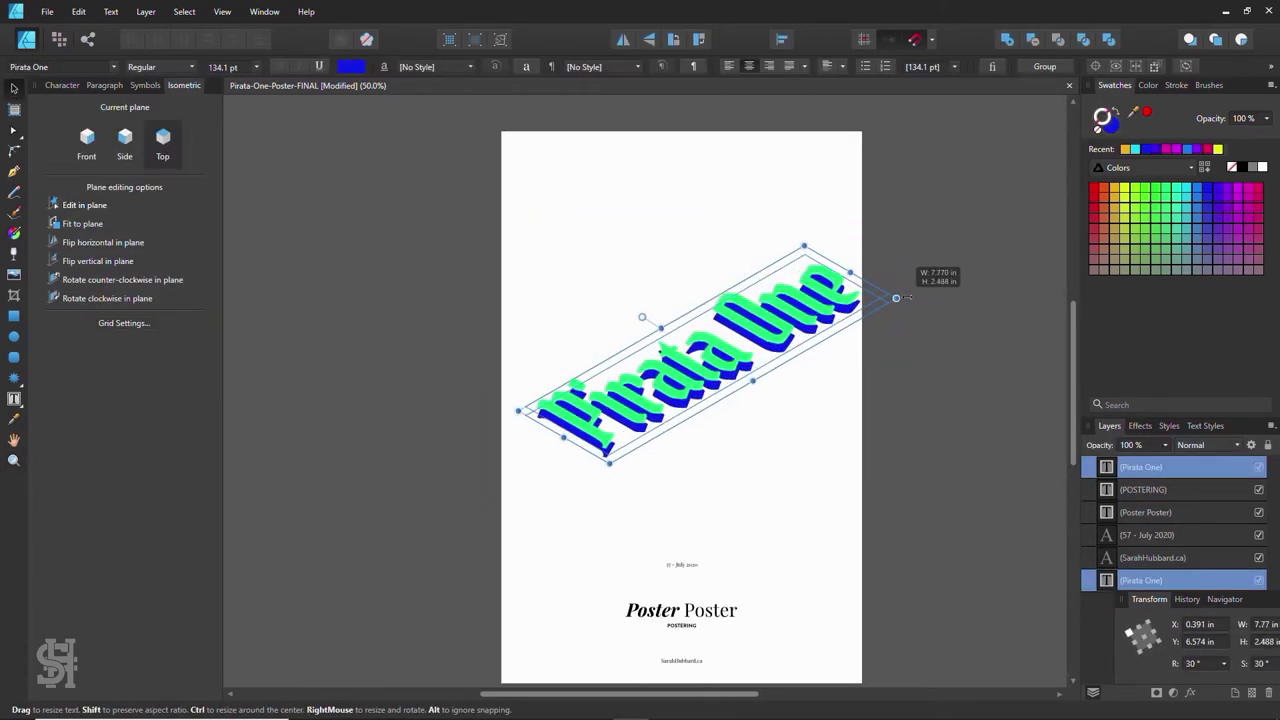
# - Scale the green and blue title to about 174 pt and reposition it
pyautogui.moveTo(942, 289); pyautogui.dragTo(894, 306)
pyautogui.moveTo(811, 315); pyautogui.dragTo(751, 425)
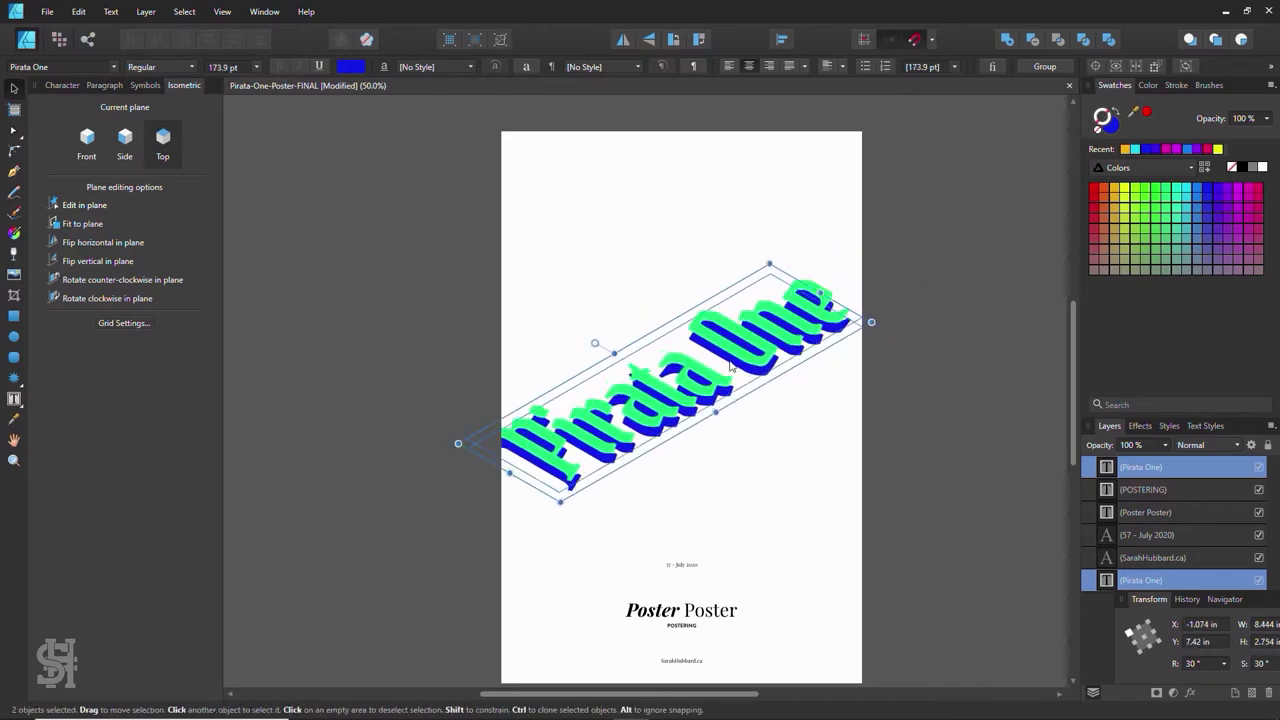
pyautogui.click(836, 393)
pyautogui.scroll(-1, 836, 393)
pyautogui.hotkey('ctrl', 'z')
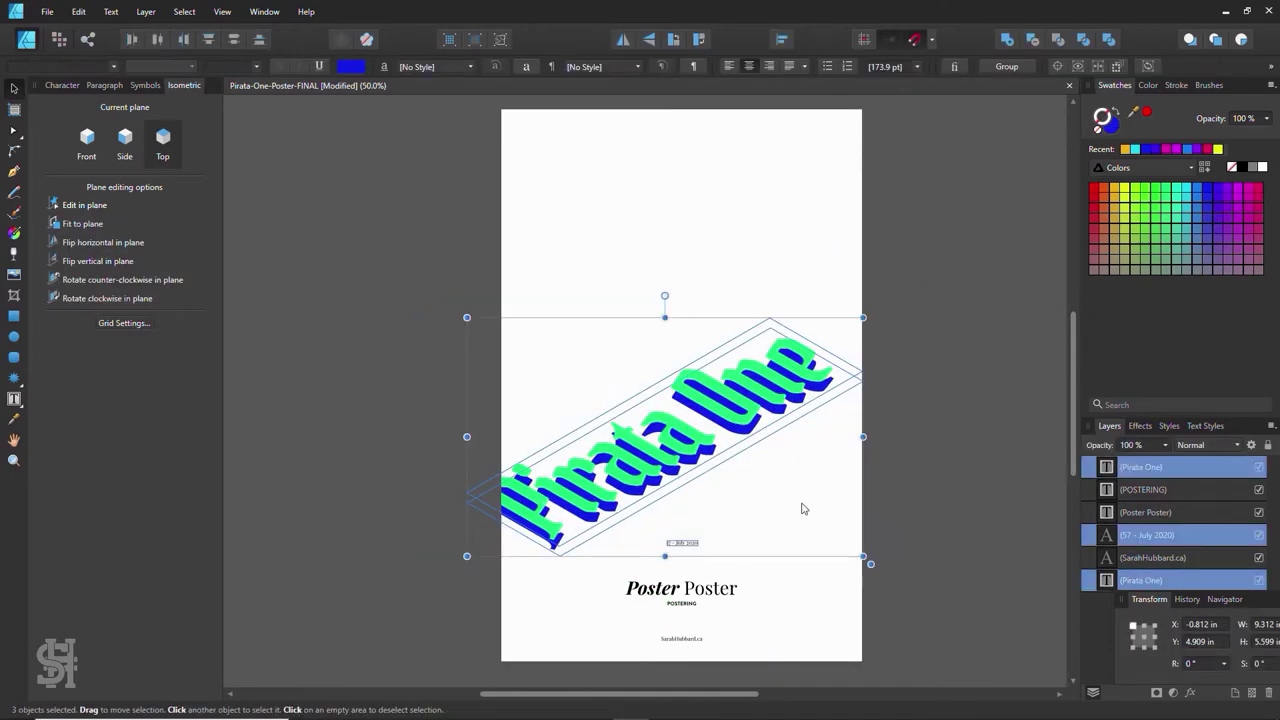
pyautogui.hotkey('ctrl', 'z')
# - Enlarge the title further to about 194 pt so it runs off the right edge
pyautogui.scroll(1, 925, 272)
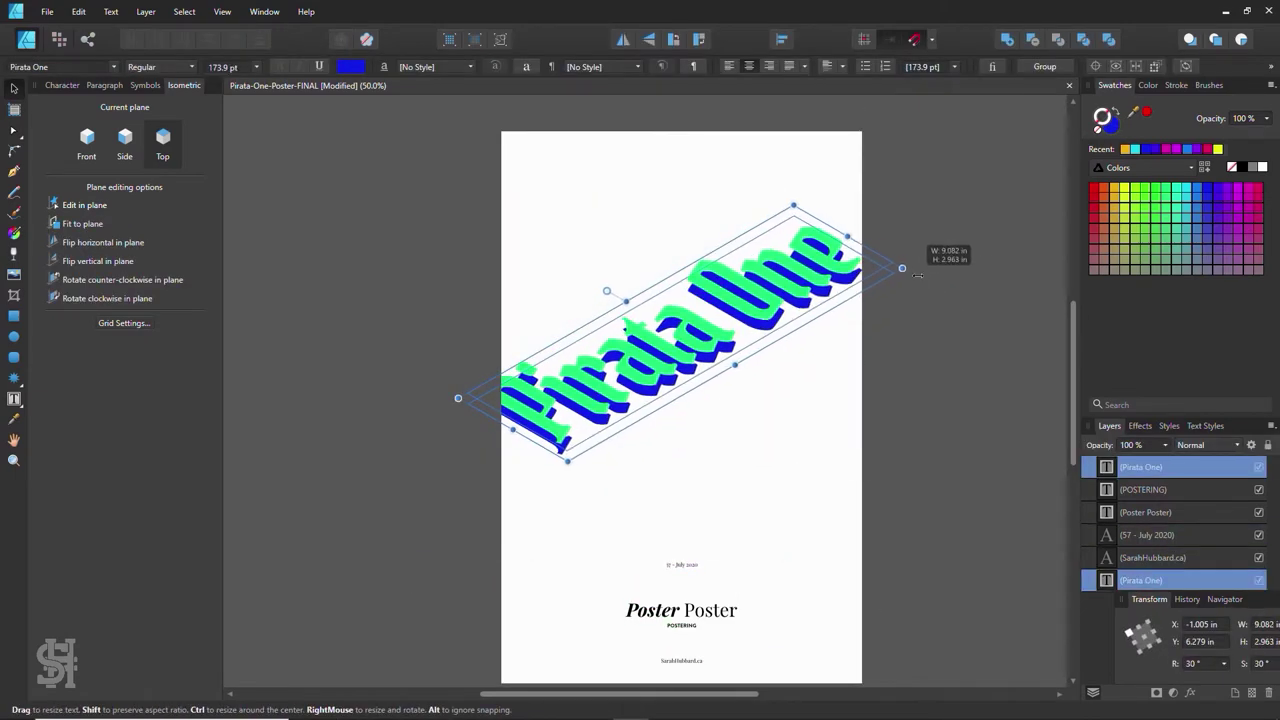
pyautogui.moveTo(925, 272); pyautogui.dragTo(930, 262)
pyautogui.click(728, 486)
pyautogui.scroll(-1, 728, 486)
pyautogui.click(660, 335)
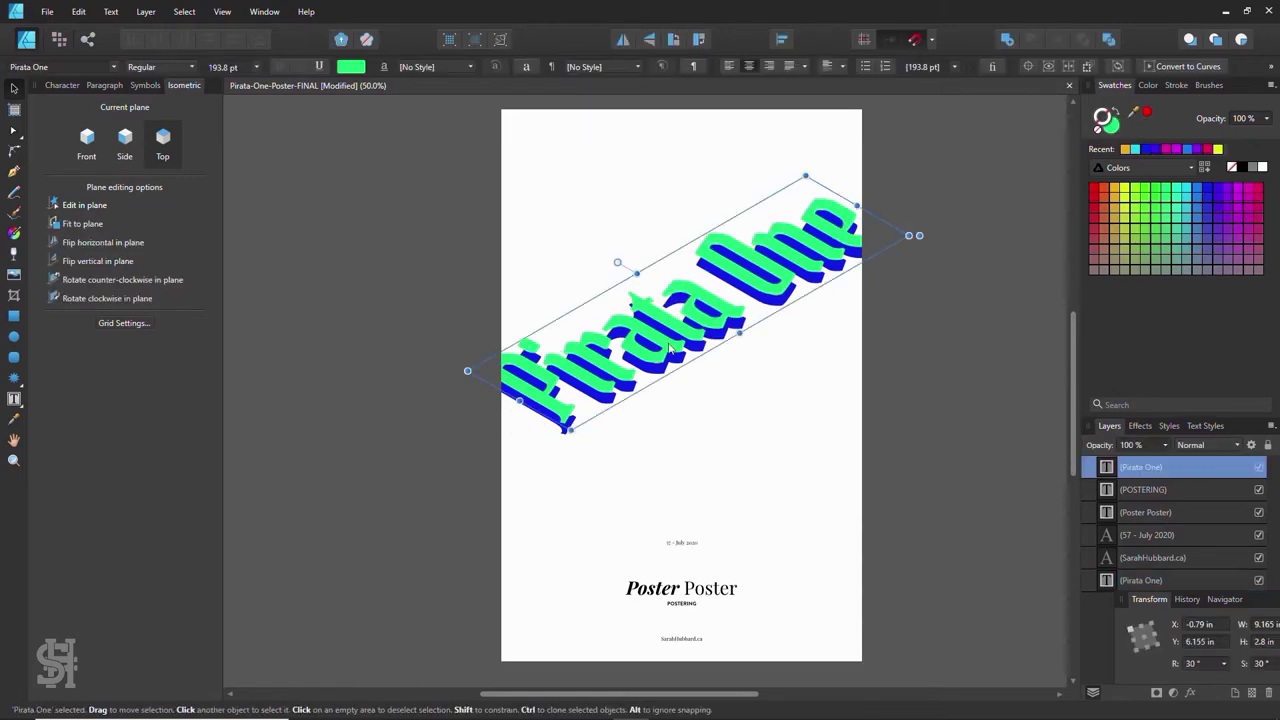
pyautogui.scroll(1, 686, 371)
# - Shift the blue text layer so it sits just below and behind the green title
pyautogui.click(510, 514)
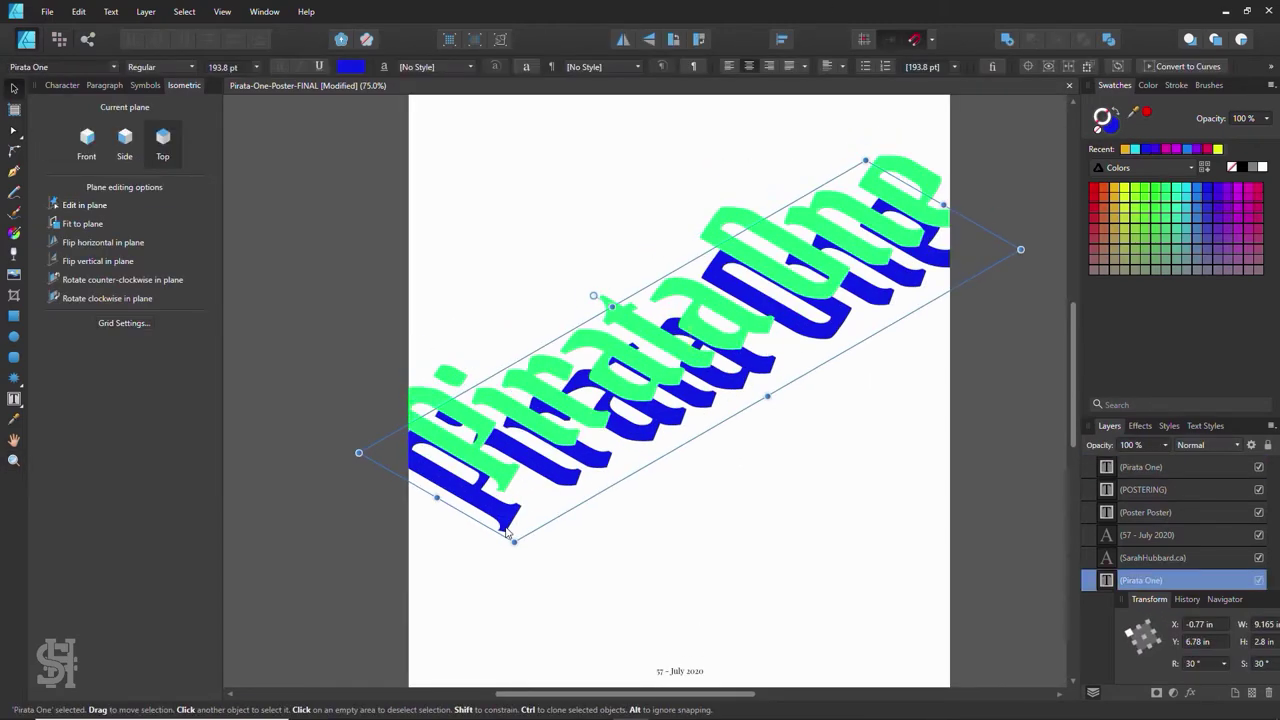
pyautogui.moveTo(510, 514); pyautogui.dragTo(548, 520)
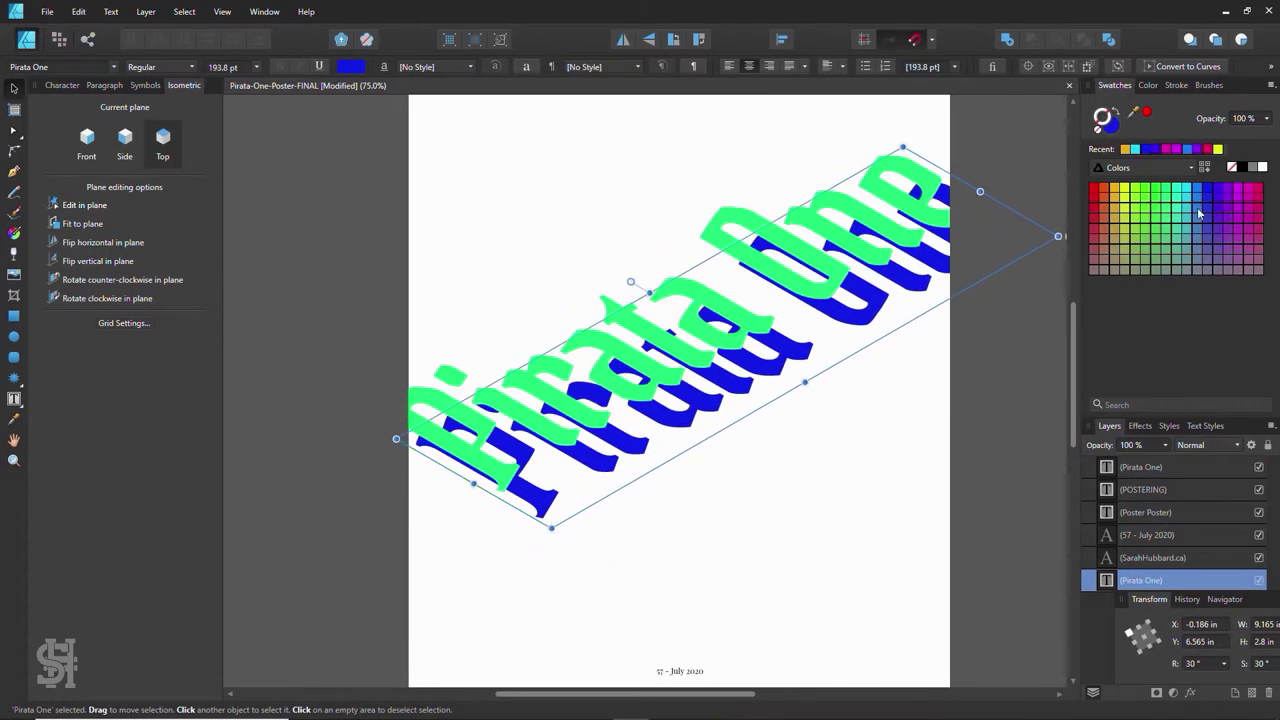
pyautogui.moveTo(735, 420); pyautogui.dragTo(697, 394)
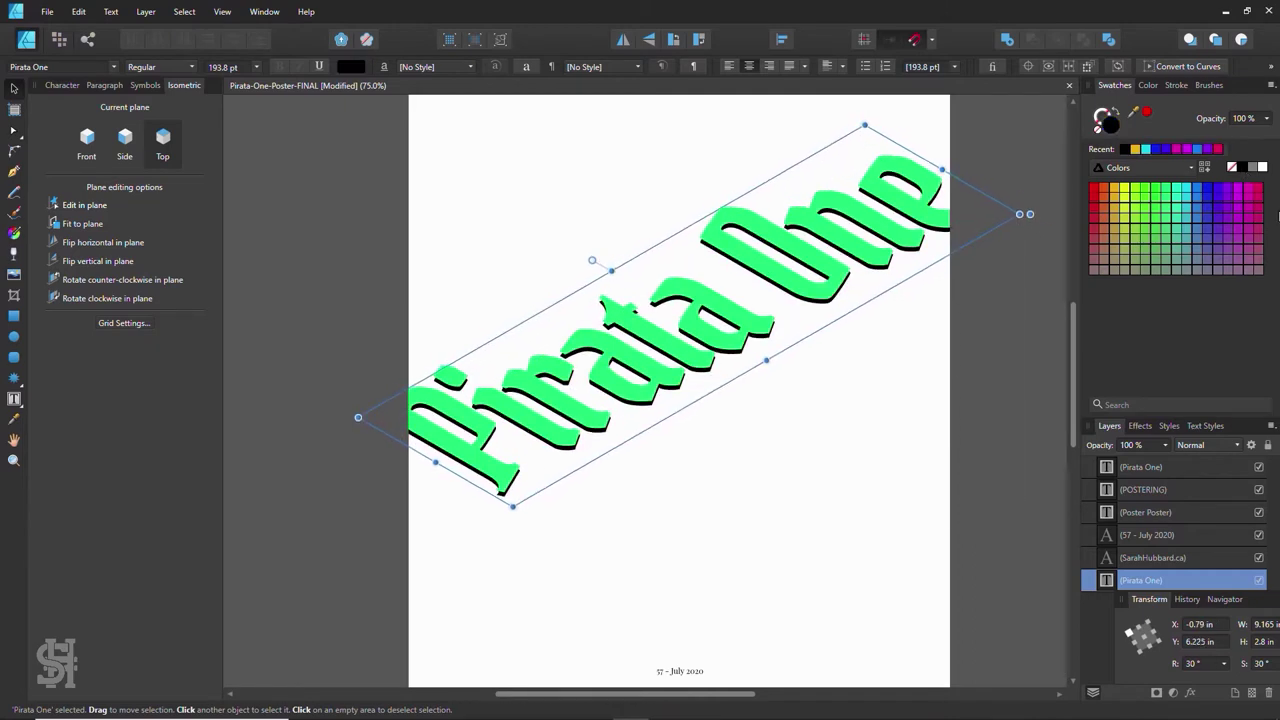
pyautogui.moveTo(601, 433); pyautogui.dragTo(604, 444)
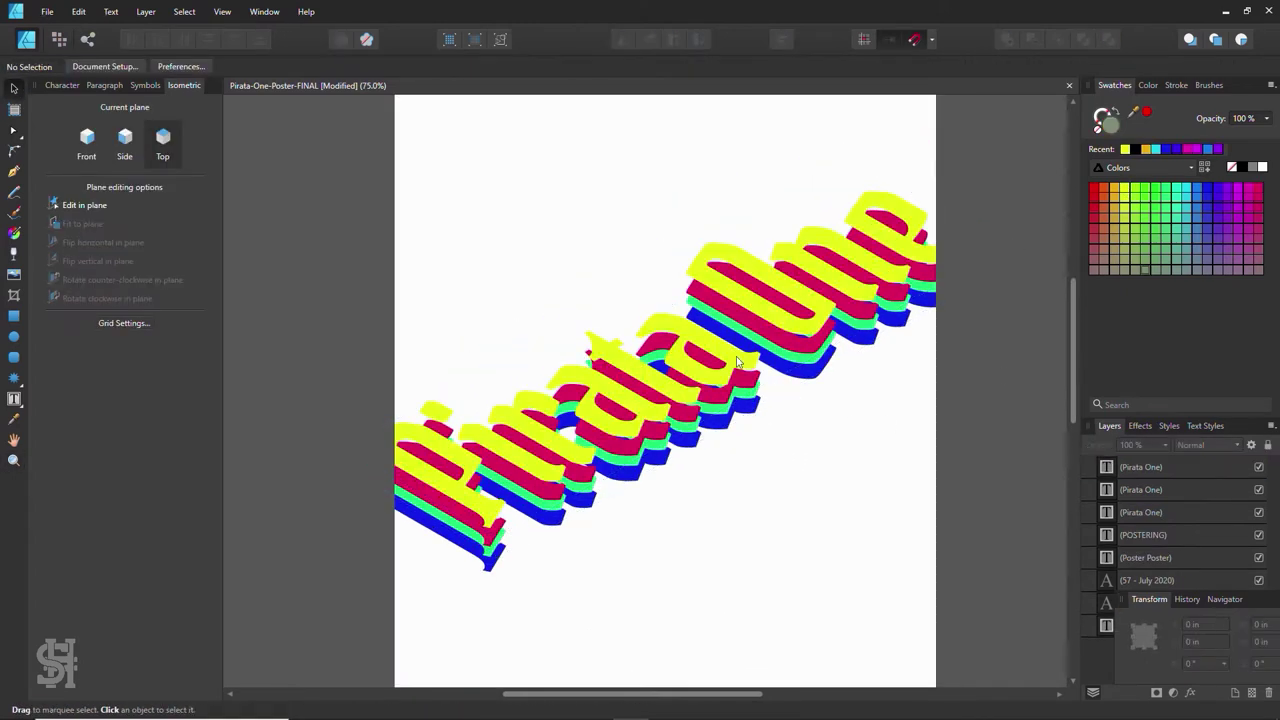
pyautogui.click(737, 362)
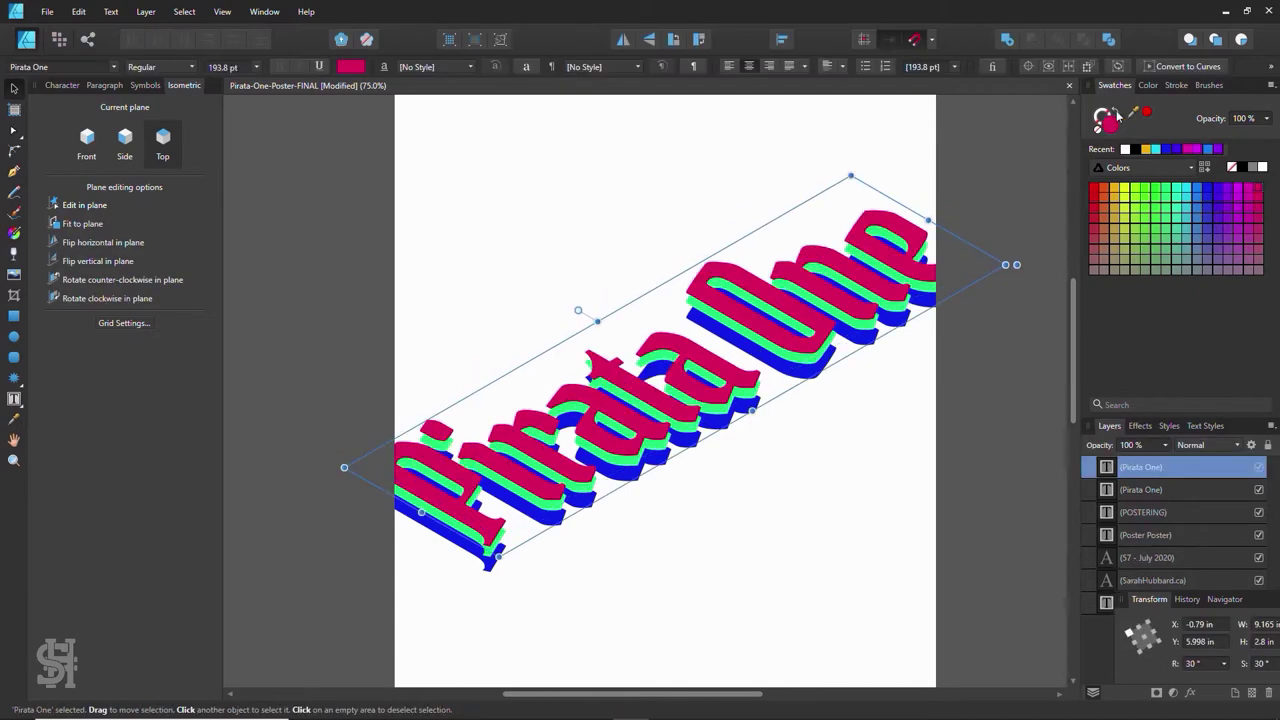
# - Give the top Pirata One copy a 1.5 pt magenta outline with no fill
pyautogui.click(1176, 85)
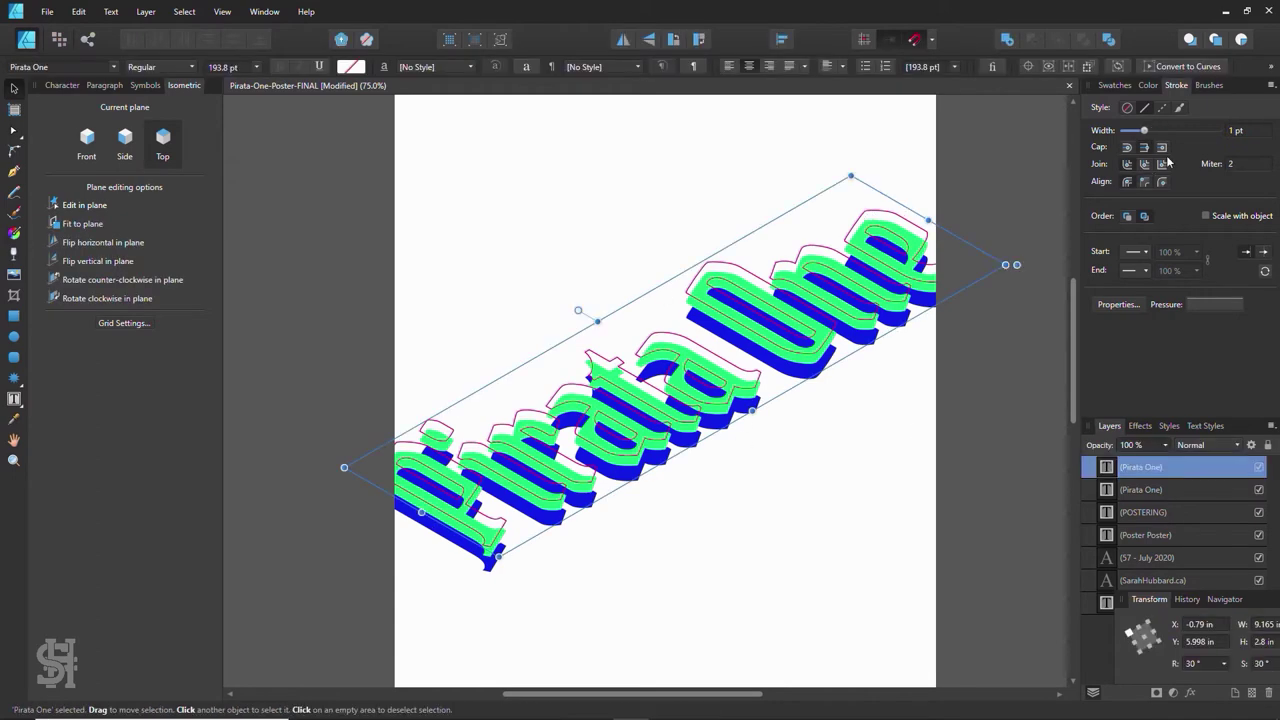
pyautogui.moveTo(1144, 130); pyautogui.dragTo(1155, 133)
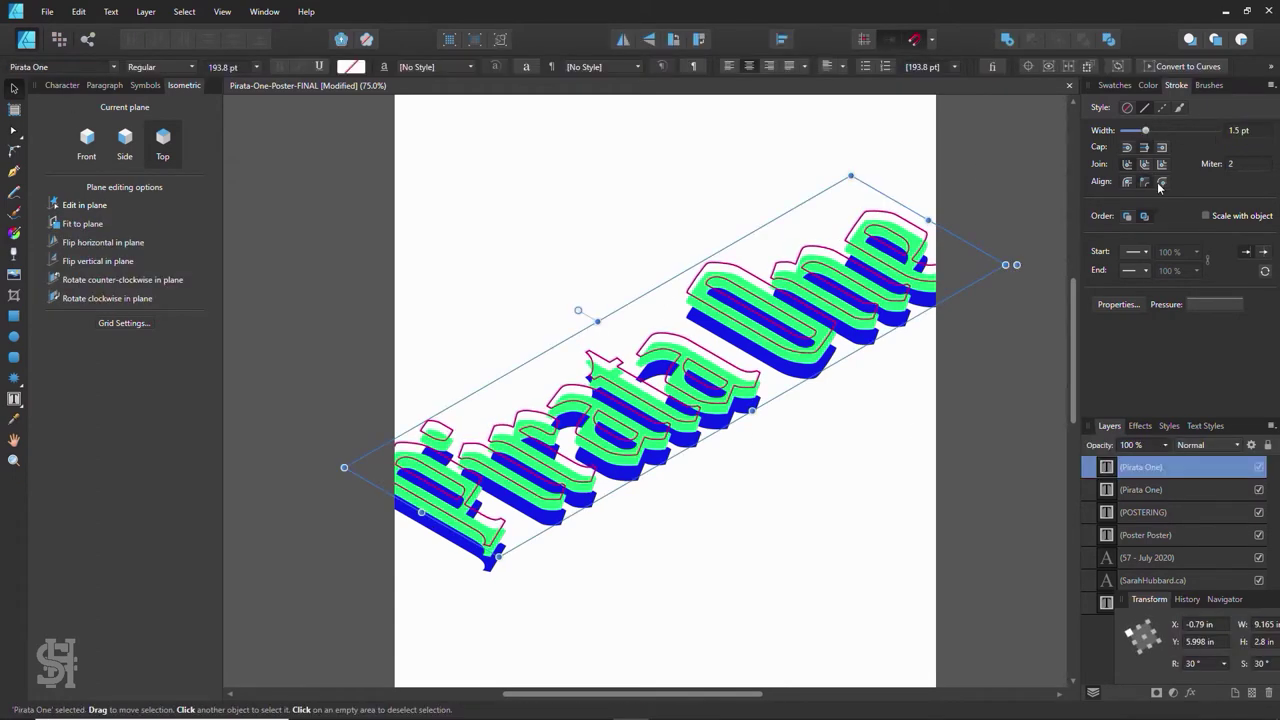
pyautogui.click(837, 434)
# - Zoom to 100% and nudge the outline copy down over the green letters
pyautogui.press('z')
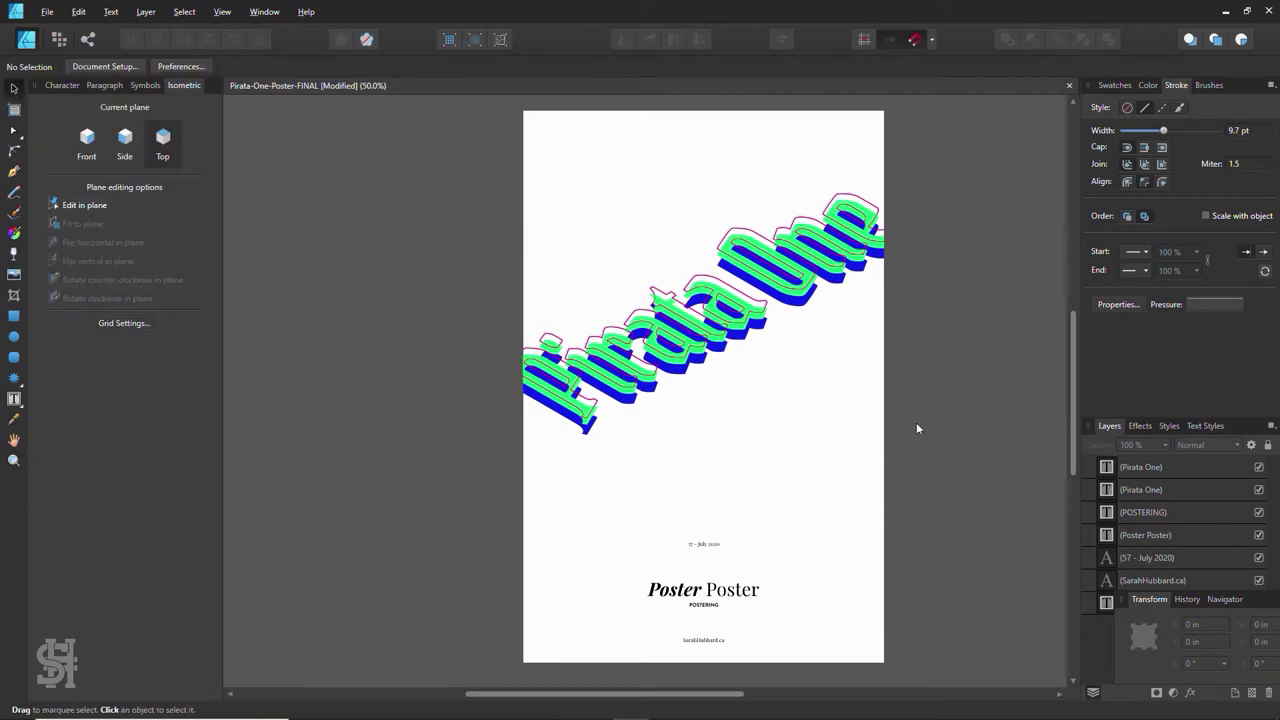
pyautogui.click(742, 315)
pyautogui.press('v')
pyautogui.click(676, 260)
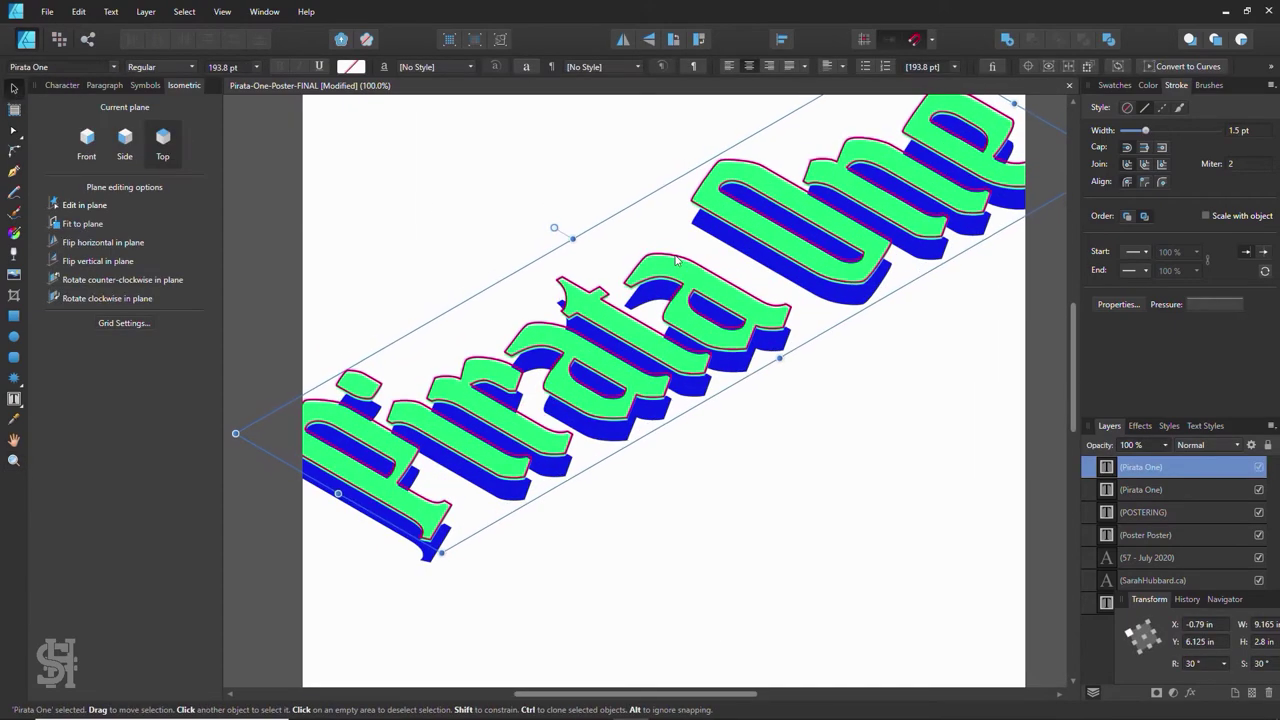
pyautogui.moveTo(676, 260); pyautogui.dragTo(413, 452)
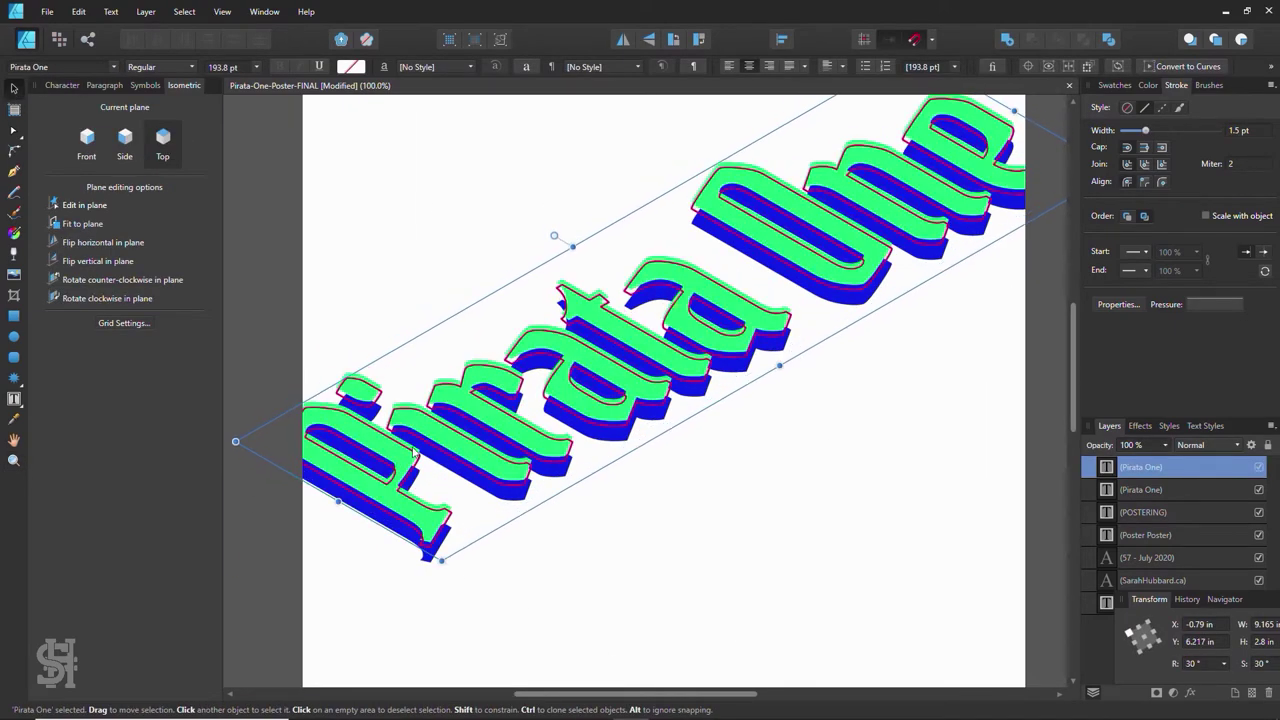
pyautogui.hotkey('ctrl', 'd')
pyautogui.hotkey('ctrl', '-')
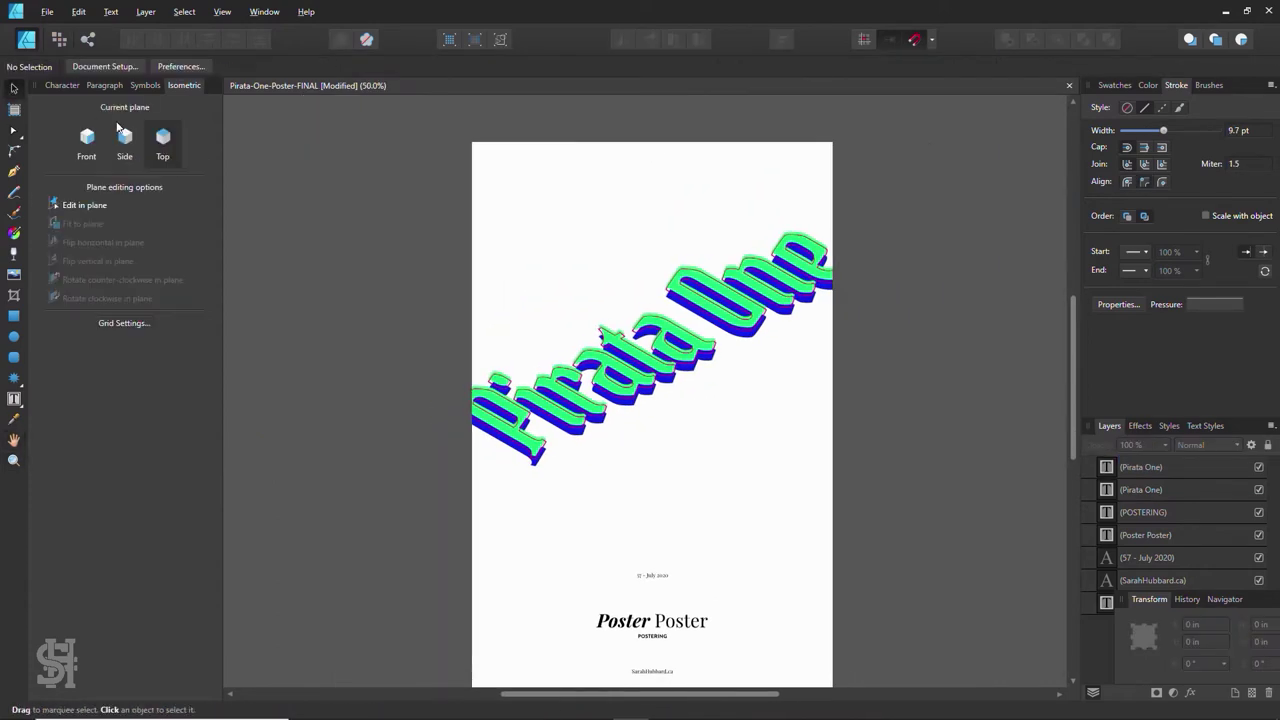
# - Group the title layers and draw a page-sized rectangle sent behind everything
pyautogui.hotkey('ctrl', 'g')
pyautogui.scroll(-1, 965, 528)
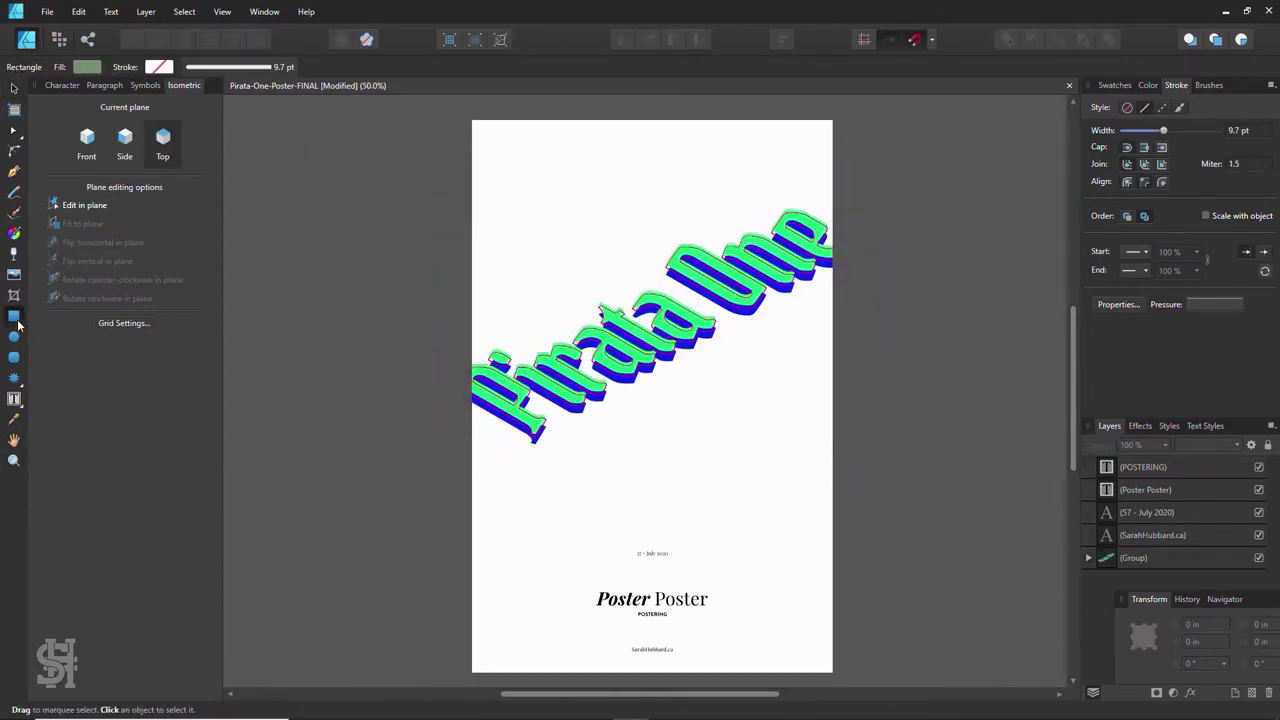
pyautogui.moveTo(472, 120); pyautogui.dragTo(832, 672)
pyautogui.scroll(1, 948, 397)
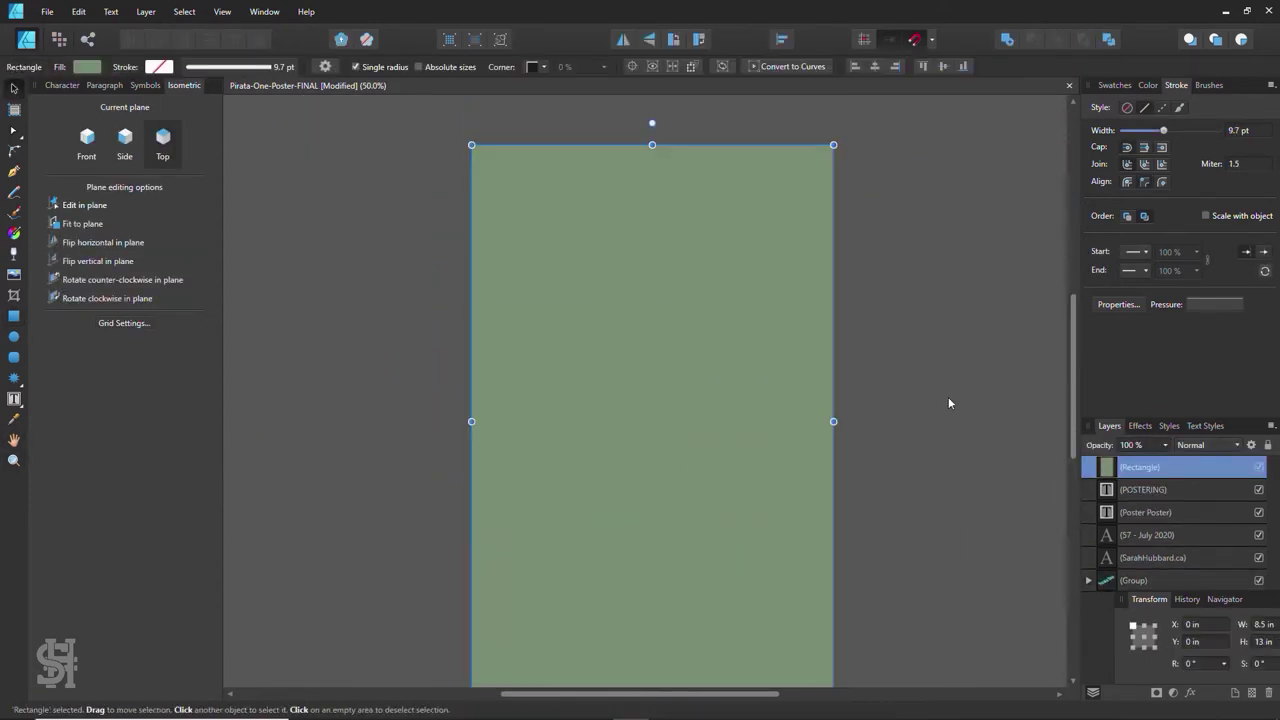
pyautogui.hotkey('ctrl', 'shift', '[')
# - Fill the rectangle bright green, then swap fill to a grey border
pyautogui.click(1114, 85)
pyautogui.click(1124, 188)
pyautogui.click(1155, 188)
pyautogui.click(961, 252)
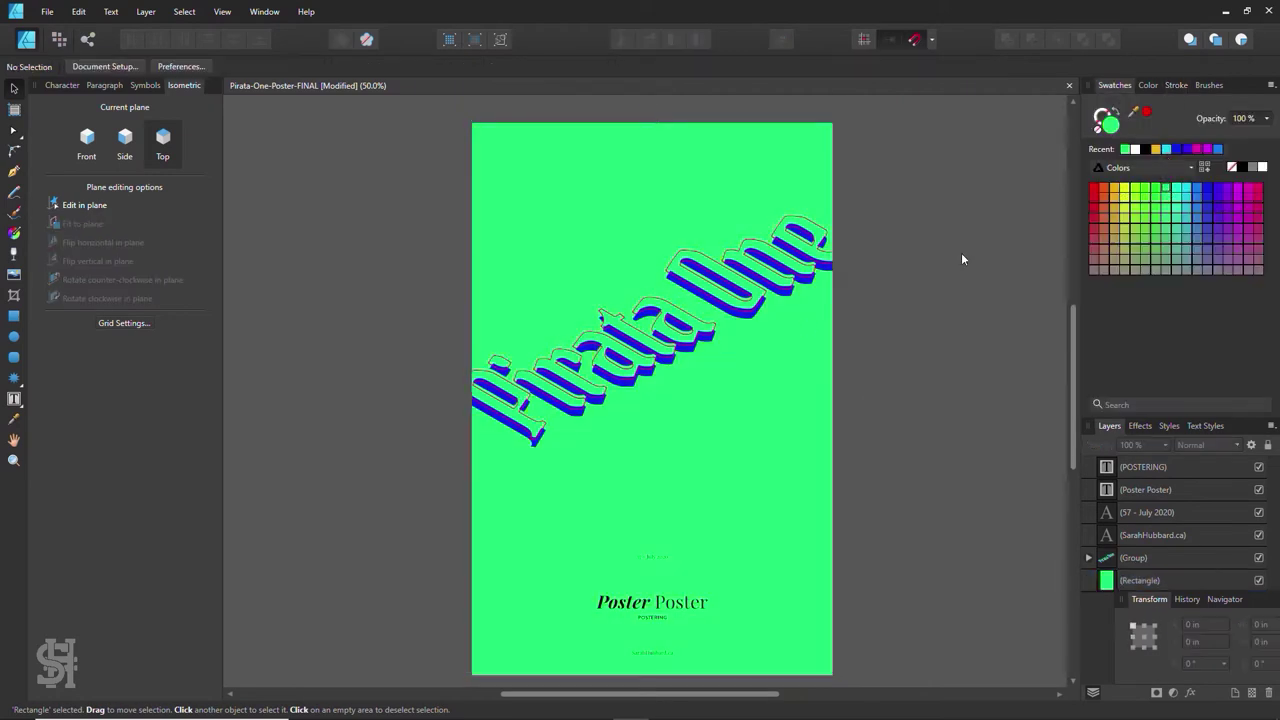
pyautogui.click(1140, 580)
pyautogui.click(1118, 113)
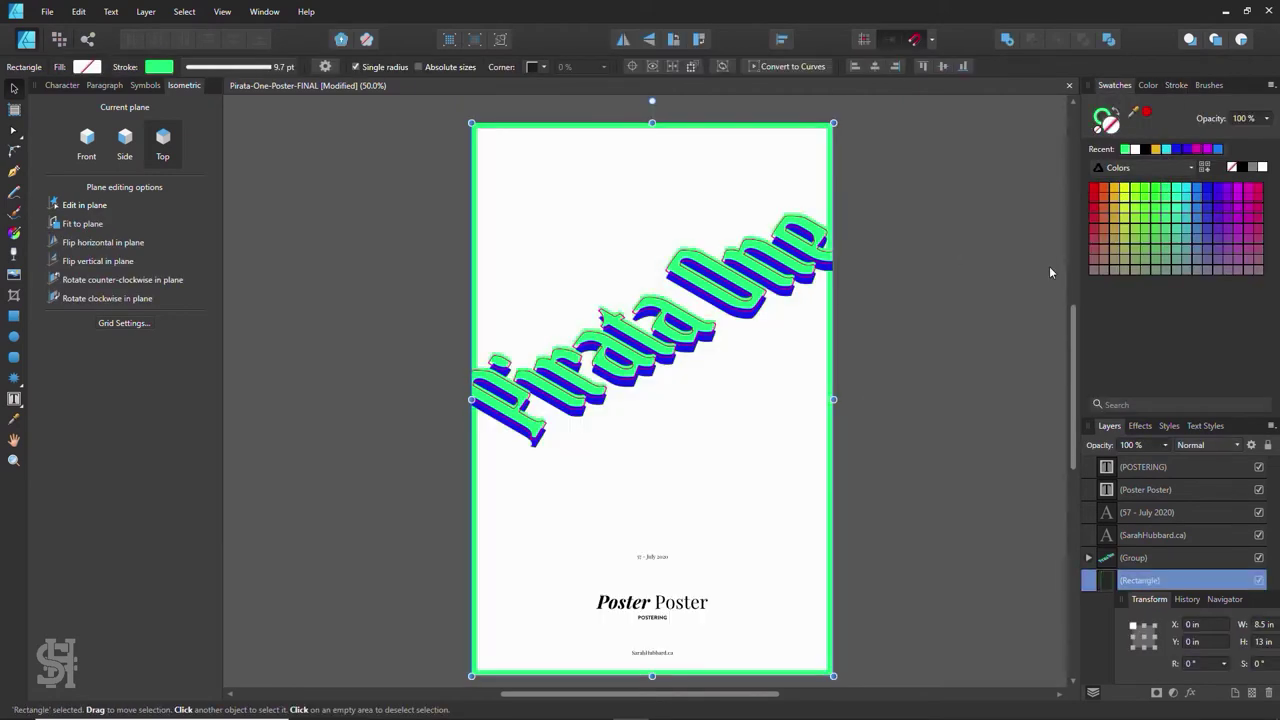
pyautogui.click(1254, 167)
# - Thicken the rectangle border to 29.9 pt and colour it near-white EDEDED
pyautogui.click(1176, 85)
pyautogui.moveTo(1160, 131); pyautogui.dragTo(1190, 132)
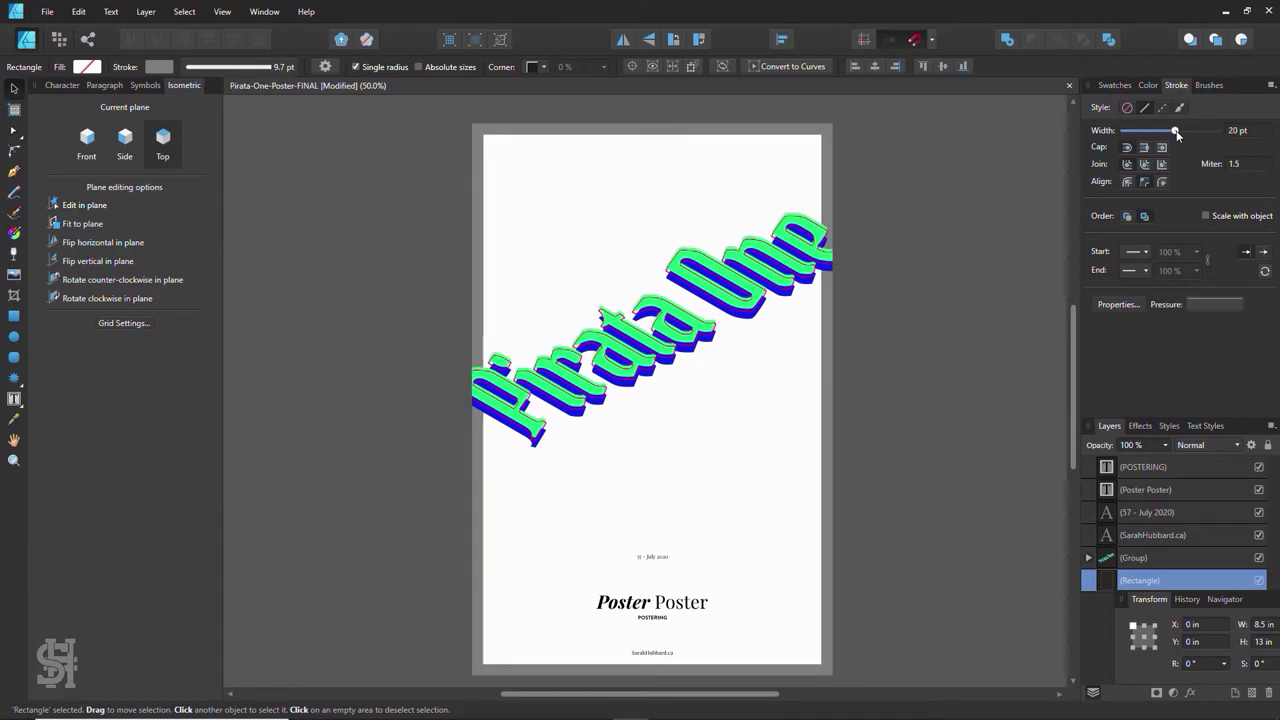
pyautogui.click(159, 66)
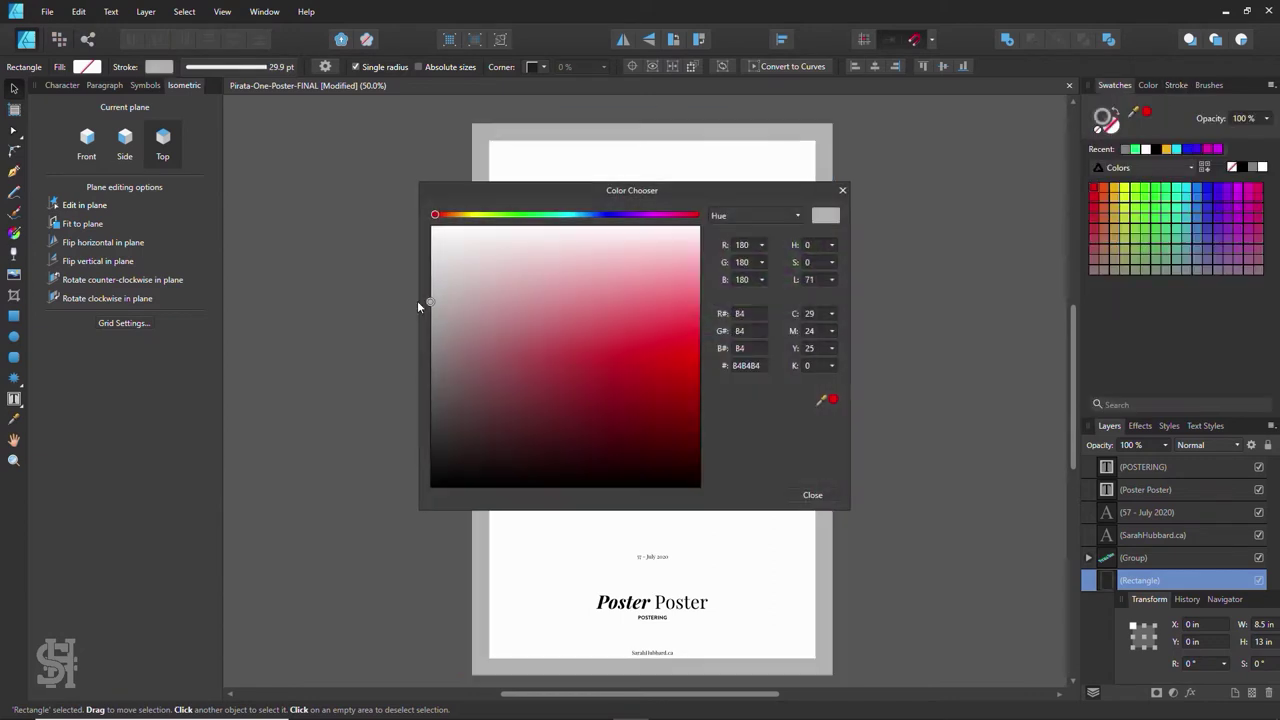
pyautogui.click(835, 258)
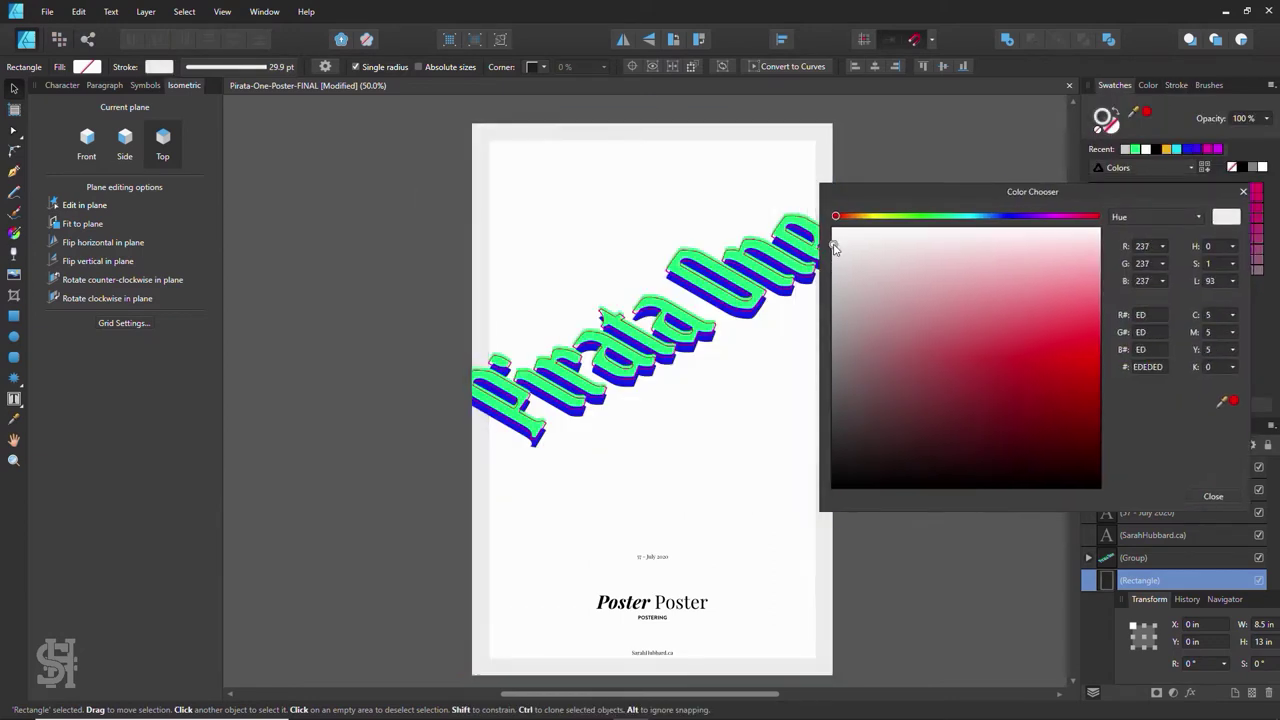
pyautogui.click(1110, 120)
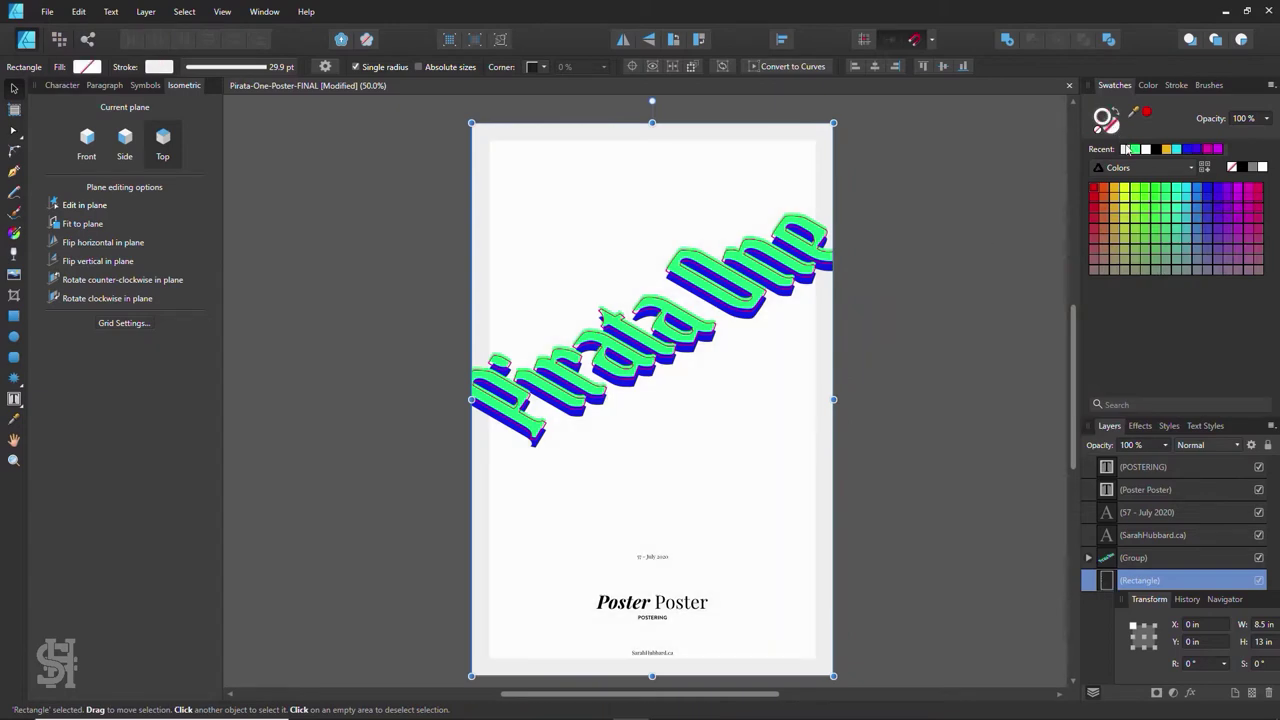
pyautogui.click(922, 263)
pyautogui.click(652, 602)
# - Reposition the date and website lines and zoom in on the date text
pyautogui.moveTo(652, 652); pyautogui.dragTo(652, 632)
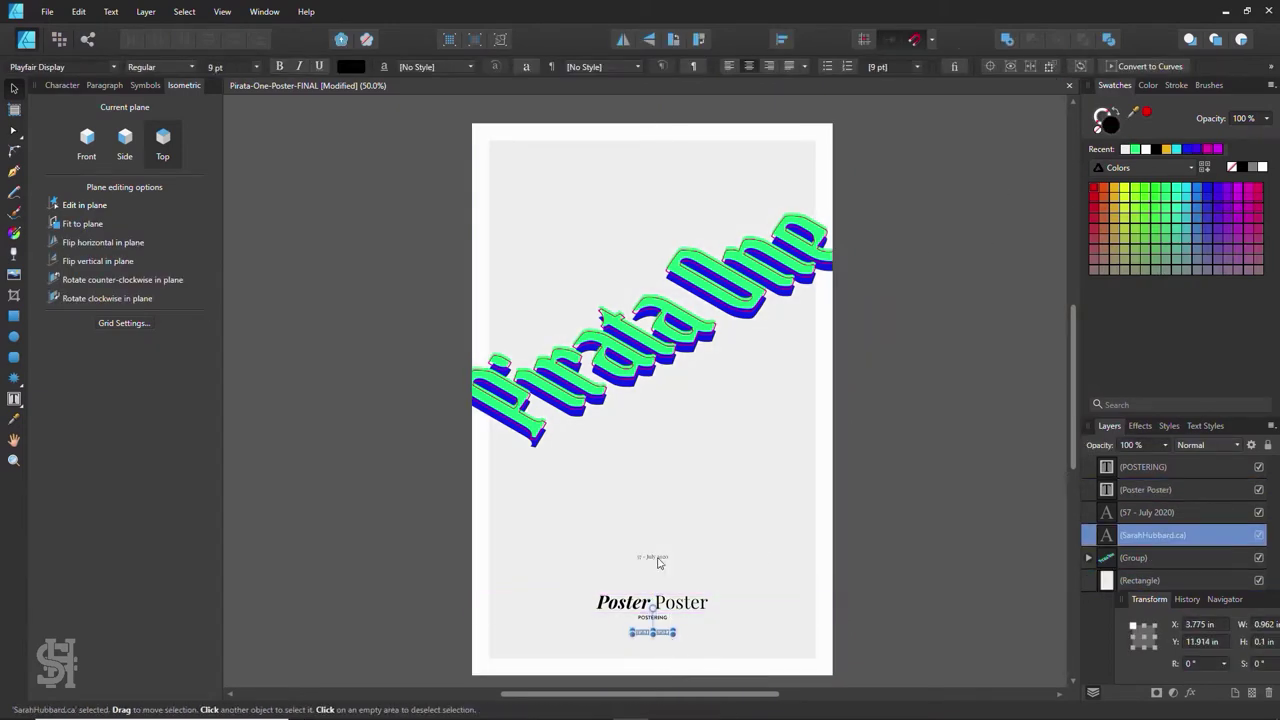
pyautogui.moveTo(652, 556); pyautogui.dragTo(652, 583)
pyautogui.click(652, 602)
pyautogui.click(375, 355)
pyautogui.hotkey('ctrl', '1')
pyautogui.click(644, 503)
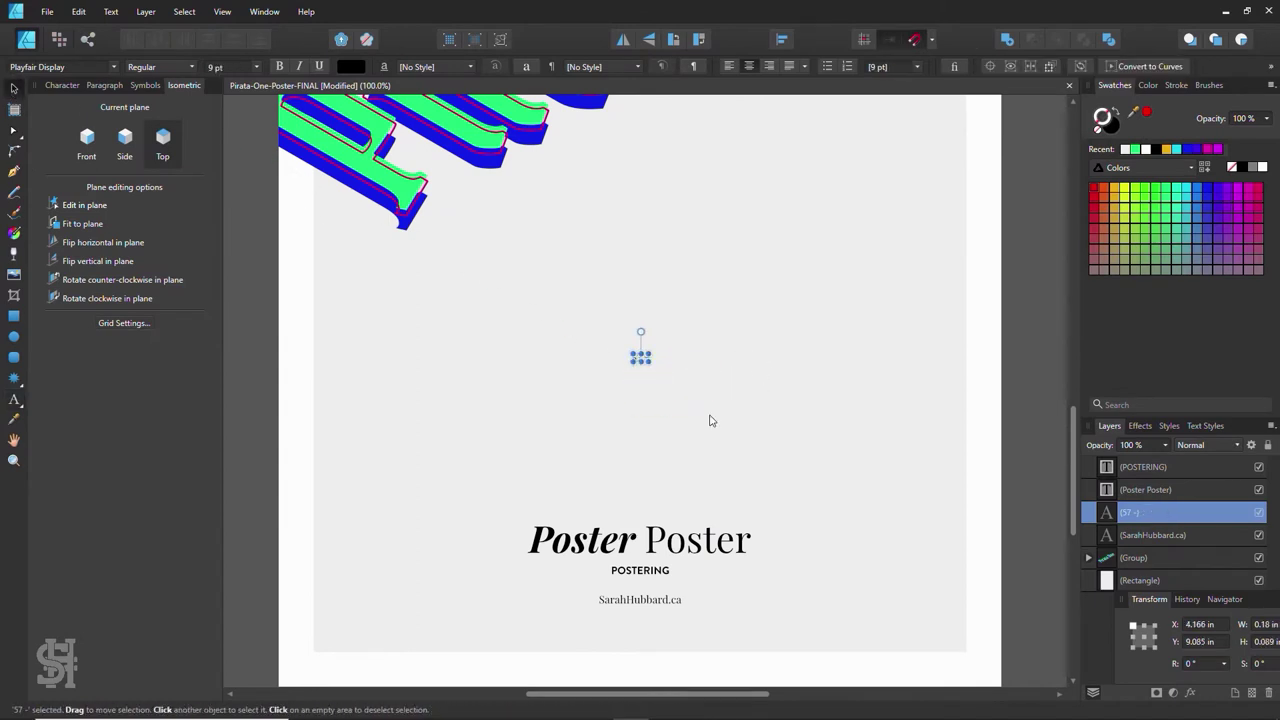
# - Enlarge the date text and duplicate it into No.57 and July 2020 lines
pyautogui.press('t')
pyautogui.moveTo(697, 412)
pyautogui.mouseDown()
pyautogui.moveTo(728, 428)
pyautogui.moveTo(685, 438)
pyautogui.mouseUp()
pyautogui.hotkey('ctrl', 'j')
pyautogui.hotkey('ctrl', 'v')
pyautogui.moveTo(650, 365); pyautogui.dragTo(662, 395)
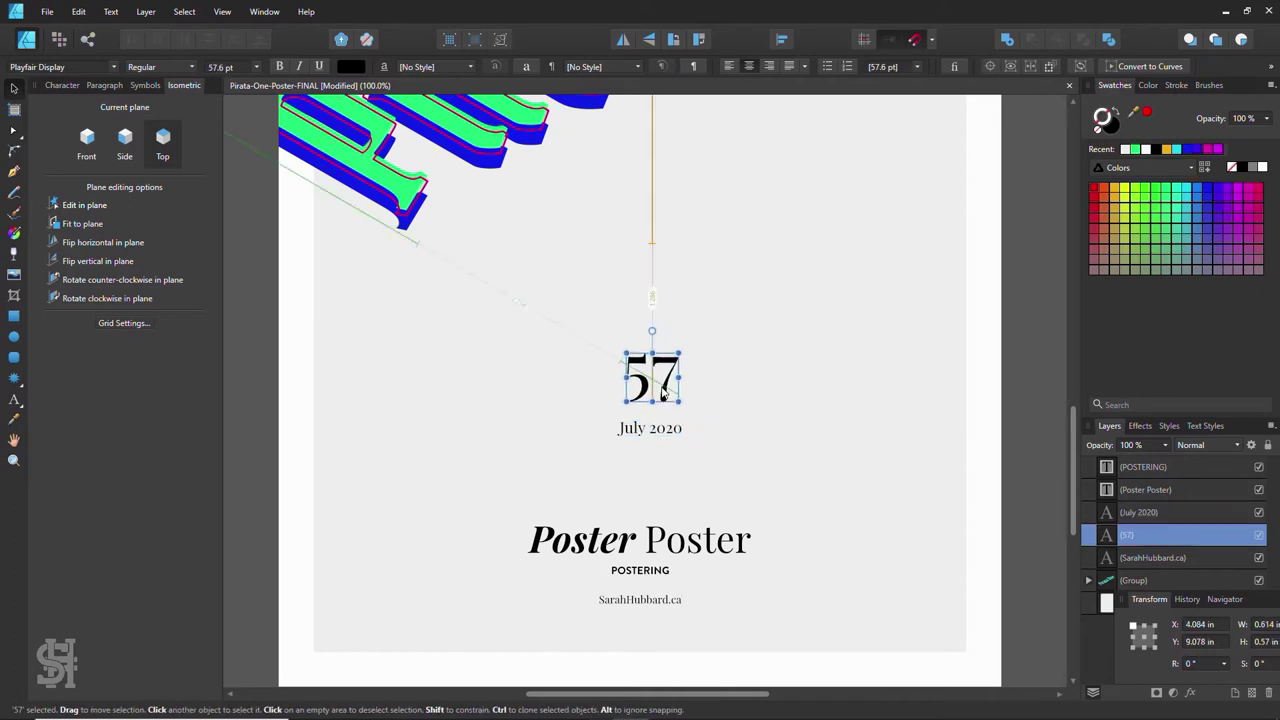
pyautogui.keyDown('shift'); pyautogui.click(650, 428); pyautogui.keyUp('shift')
# - Shrink both lines and centre July 2020 directly beneath No.57
pyautogui.click(782, 39)
pyautogui.click(796, 106)
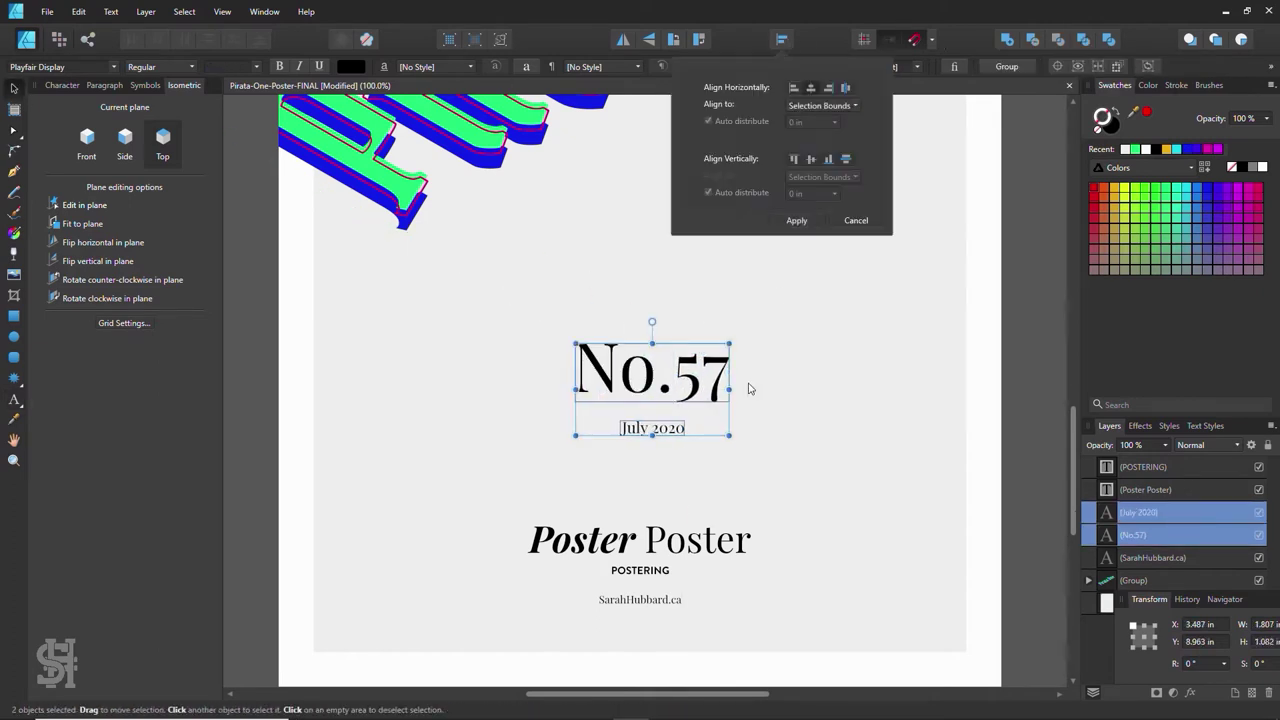
pyautogui.click(690, 372)
pyautogui.moveTo(730, 401); pyautogui.dragTo(701, 384)
pyautogui.moveTo(650, 428); pyautogui.dragTo(652, 400)
pyautogui.keyDown('shift'); pyautogui.click(652, 372); pyautogui.keyUp('shift')
pyautogui.click(782, 39)
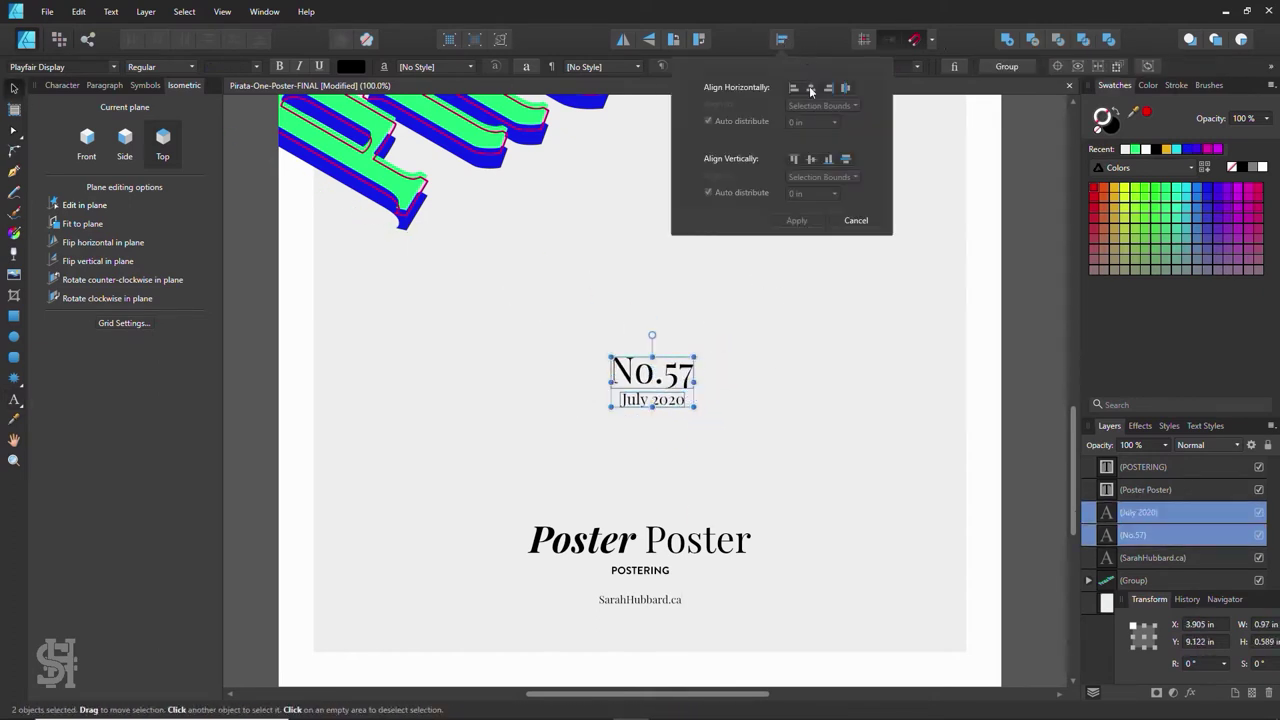
pyautogui.click(800, 300)
# - Tighten the No.57 tracking to -25 ‰ in the Character panel
pyautogui.click(652, 372)
pyautogui.hotkey('ctrl', 't')
pyautogui.click(104, 262)
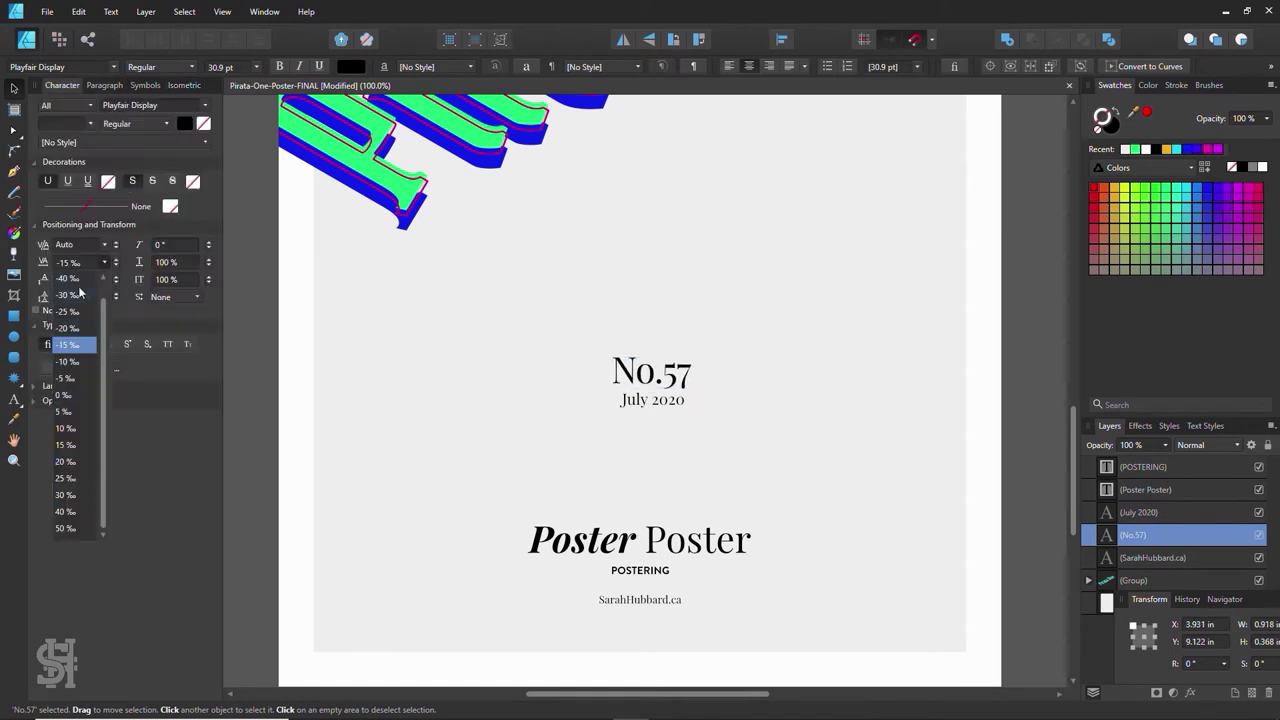
pyautogui.click(67, 311)
# - Move the Poster Poster title up under July 2020 and retype it as Pirata One
pyautogui.press('Escape')
pyautogui.click(617, 543)
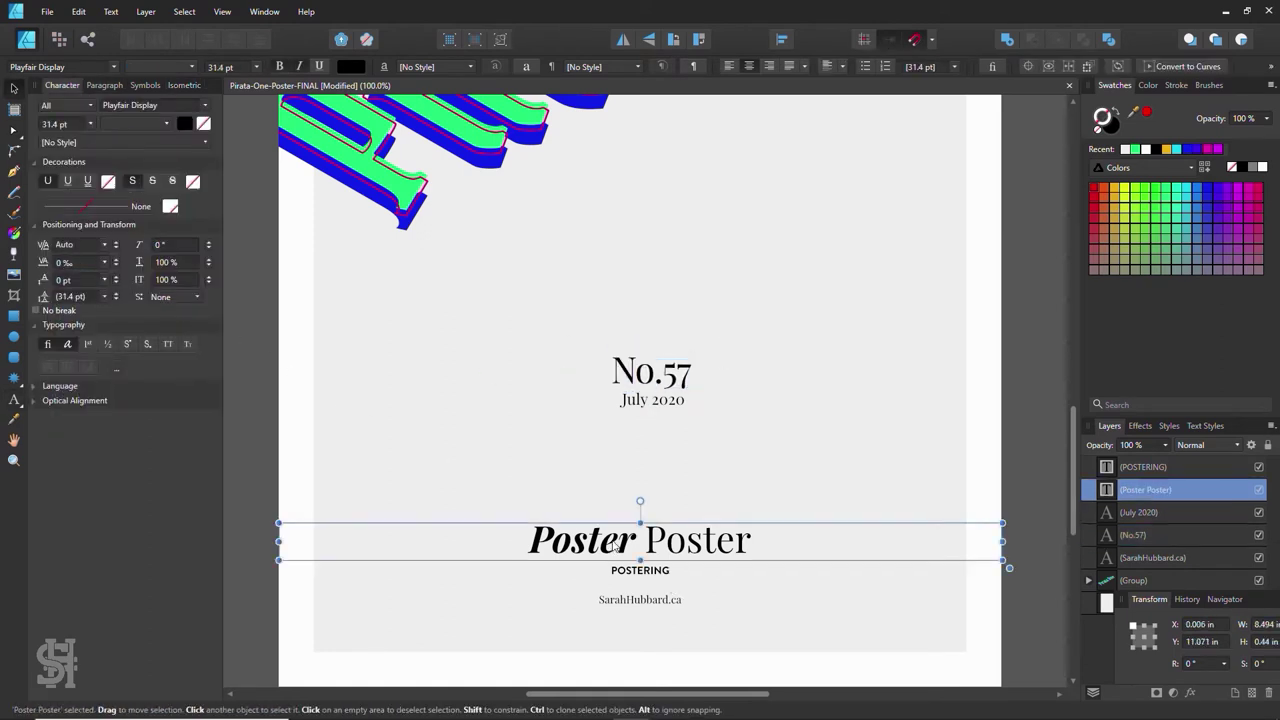
pyautogui.moveTo(612, 543); pyautogui.dragTo(612, 445)
pyautogui.doubleClick(612, 445)
pyautogui.write('Pirata One')
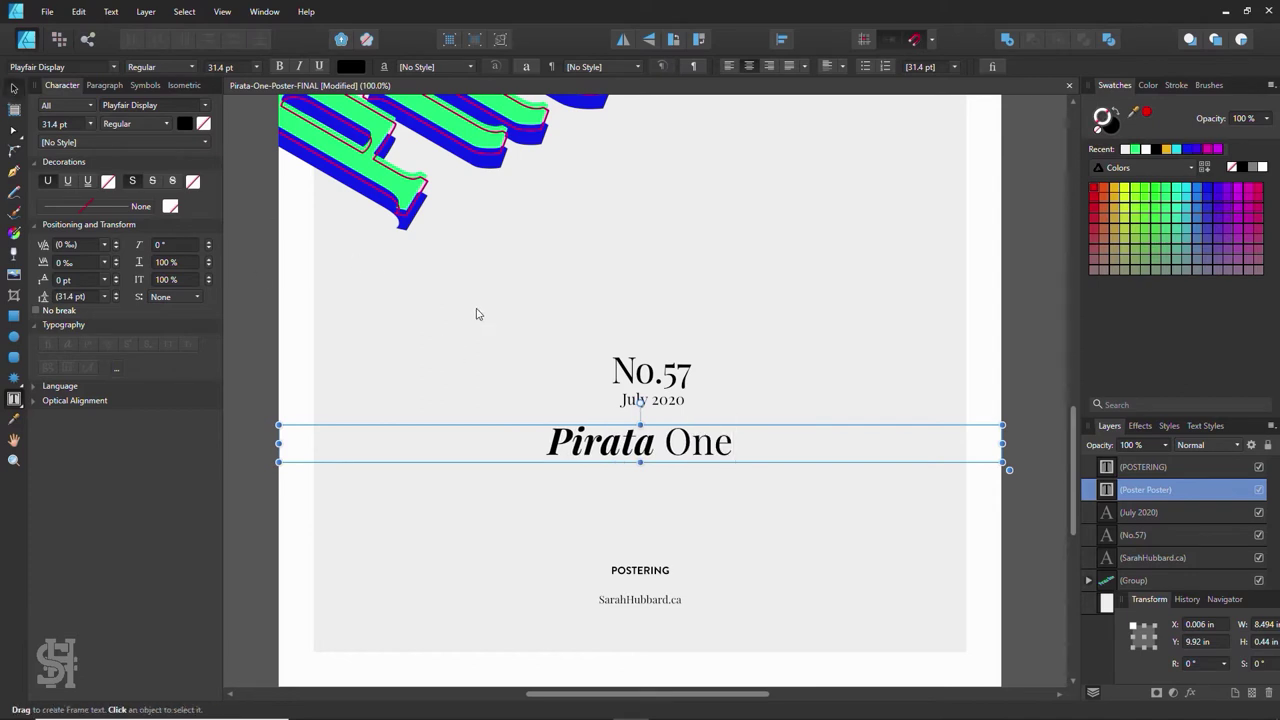
# - Move POSTERING up and replace it with 'WHEN YOU WANT TO ADD SOME PIRATE TO THE PARTY'
pyautogui.click(640, 570)
pyautogui.moveTo(640, 570); pyautogui.dragTo(640, 476)
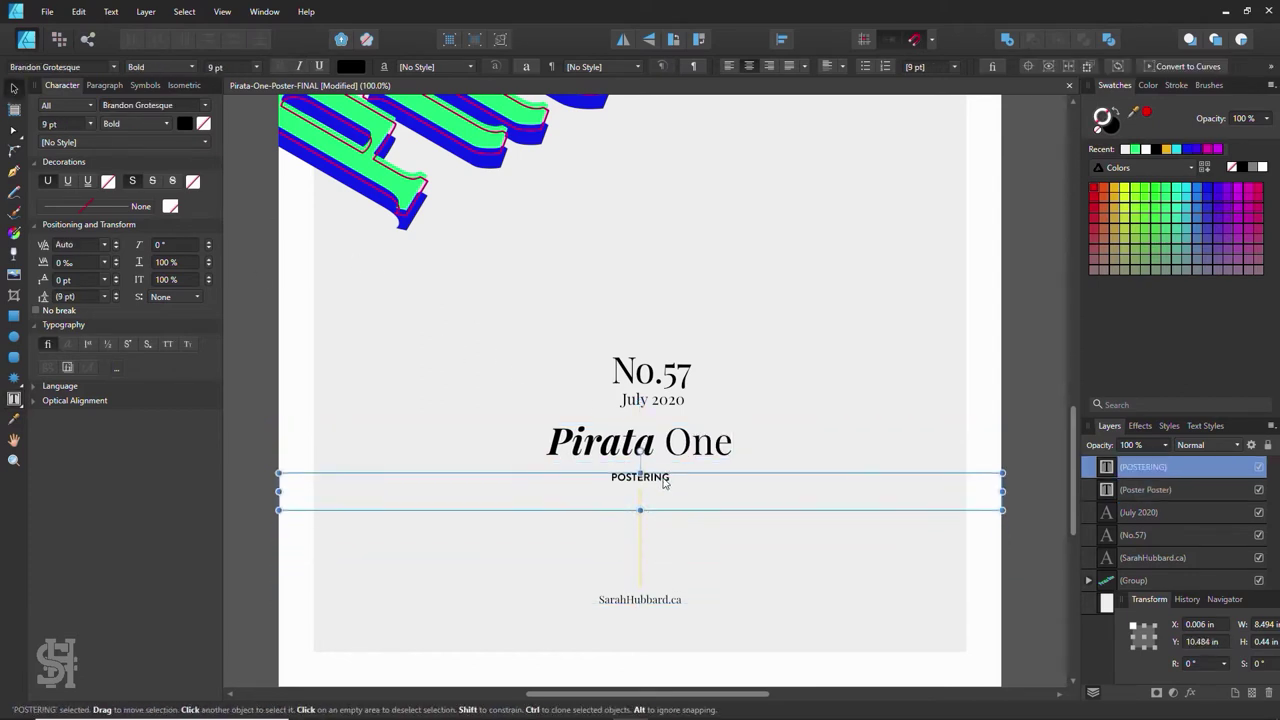
pyautogui.doubleClick(640, 476)
pyautogui.write('WHEN YOU WANT TO ADD SOME PIRATE TO THE PARTY')
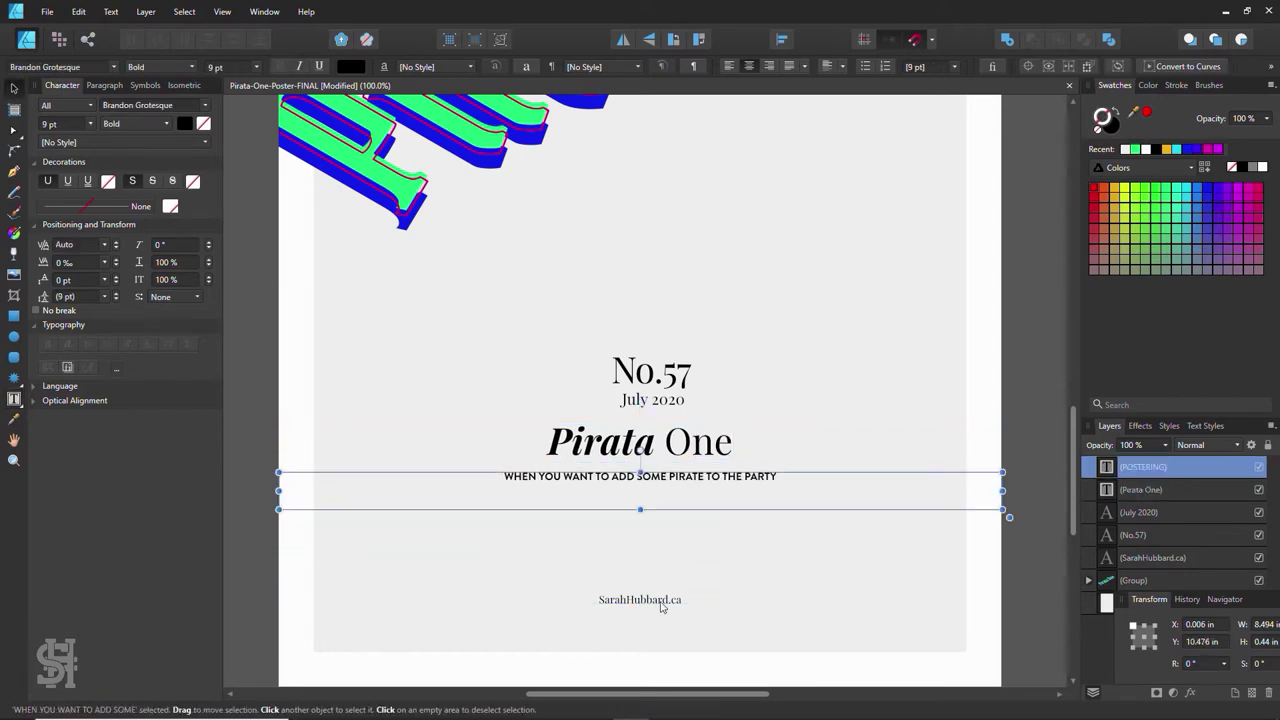
# - Move the website line under the tagline and group all the bottom text lines
pyautogui.moveTo(660, 606); pyautogui.dragTo(660, 515)
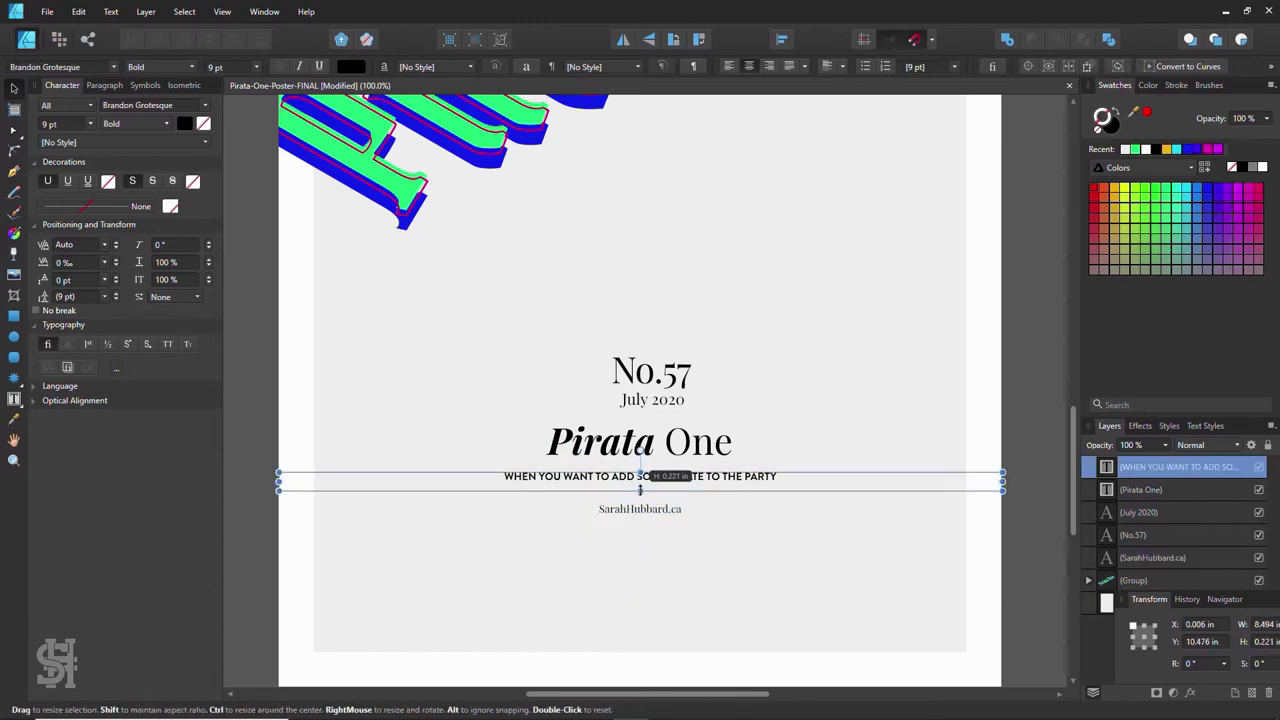
pyautogui.click(662, 372)
pyautogui.moveTo(1004, 516); pyautogui.dragTo(538, 338)
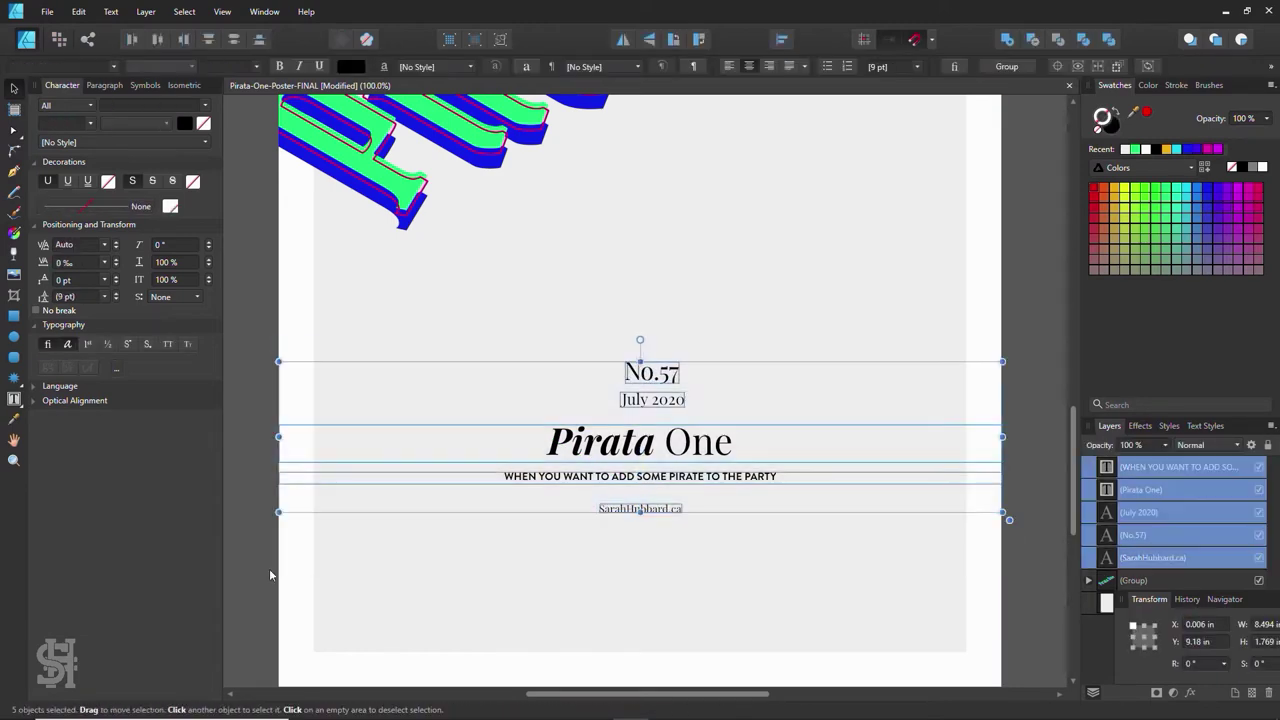
pyautogui.hotkey('ctrl', 'g')
pyautogui.scroll(-3, 737, 346)
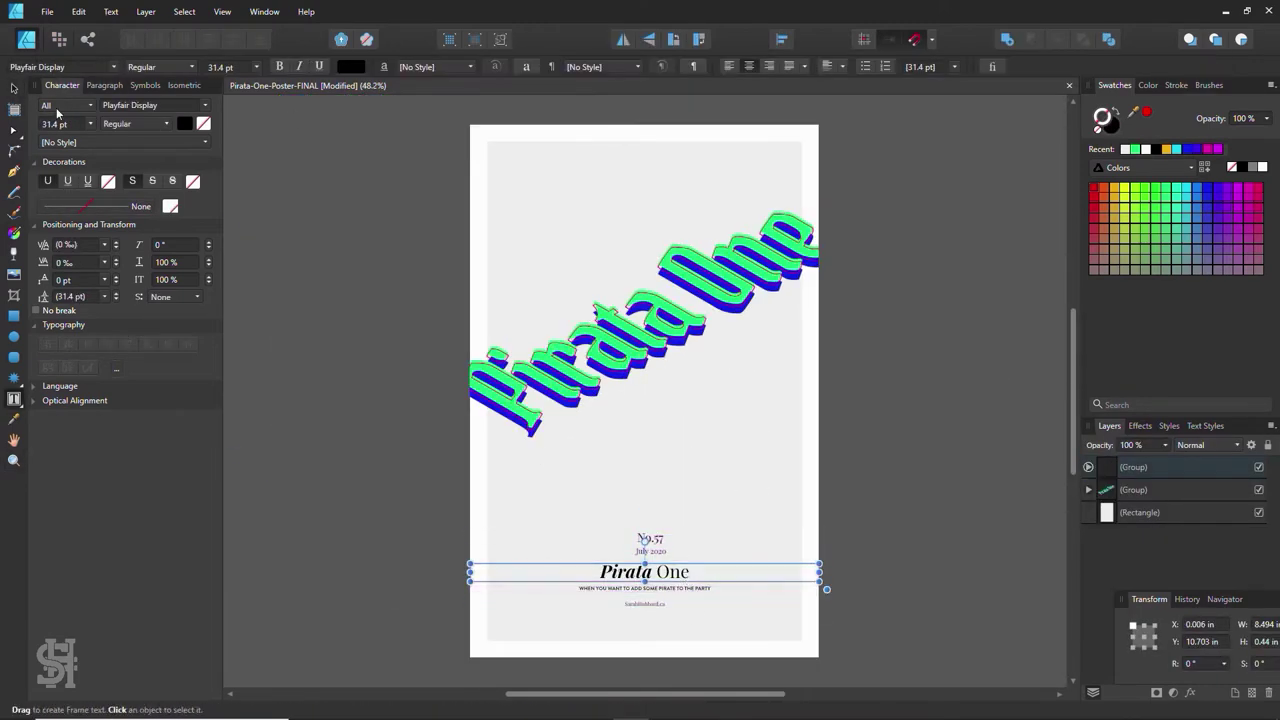
# - Try a green fill on the text group, undo it, and lower the Pirata One title
pyautogui.click(1135, 149)
pyautogui.hotkey('ctrl', 'z')
pyautogui.hotkey('ctrl', 'd')
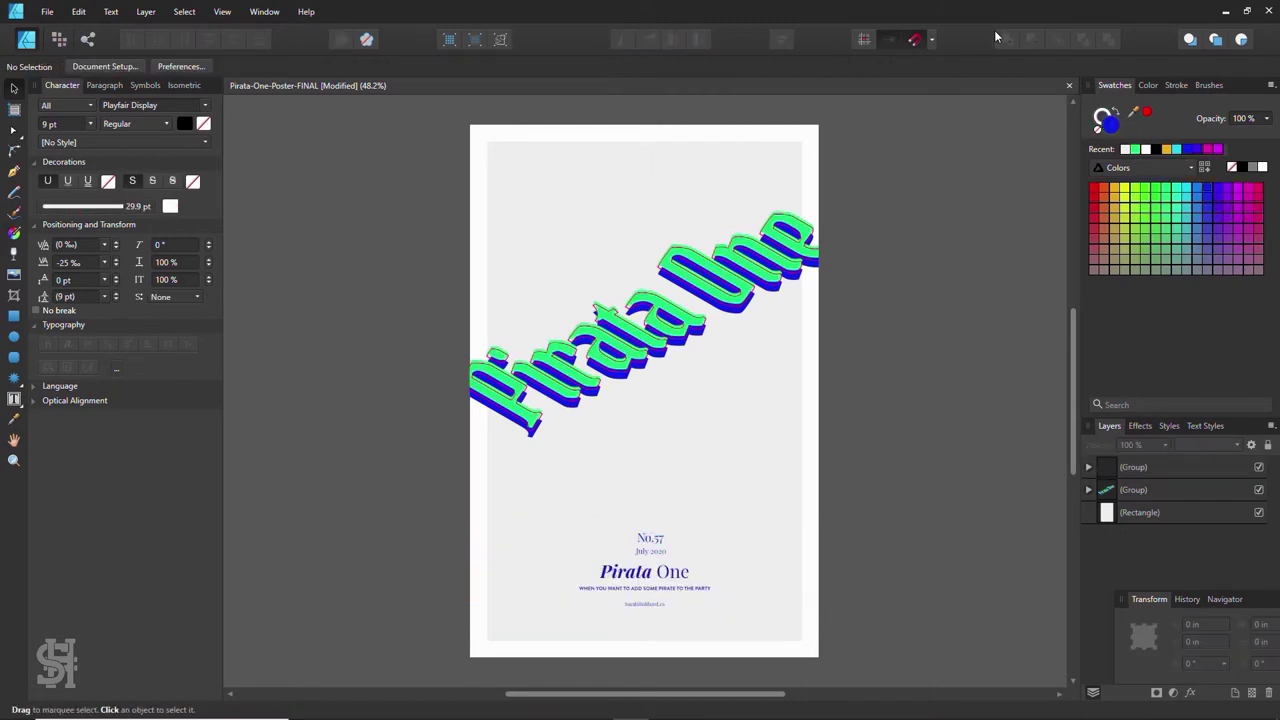
pyautogui.click(728, 323)
pyautogui.moveTo(750, 300); pyautogui.dragTo(750, 435)
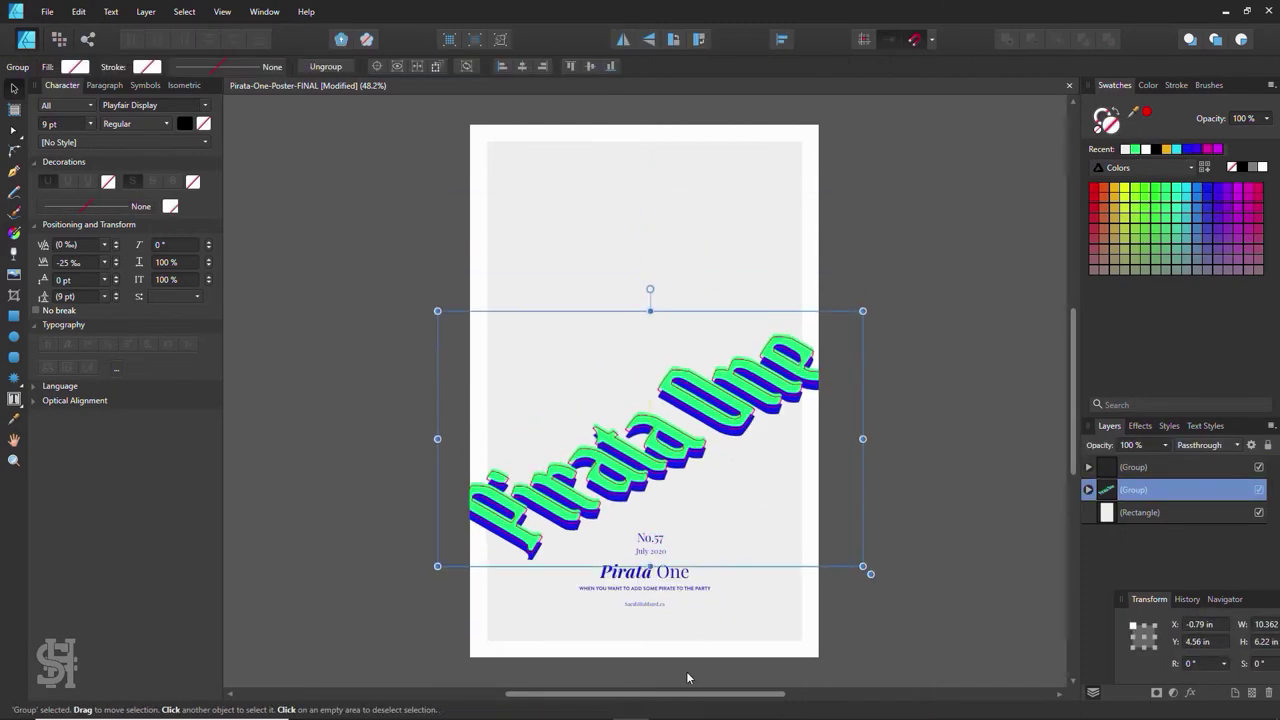
# - Ungroup the bottom text block, right-align its lines, and regroup them
pyautogui.click(950, 438)
pyautogui.click(745, 583)
pyautogui.hotkey('ctrl', 'shift', 'g')
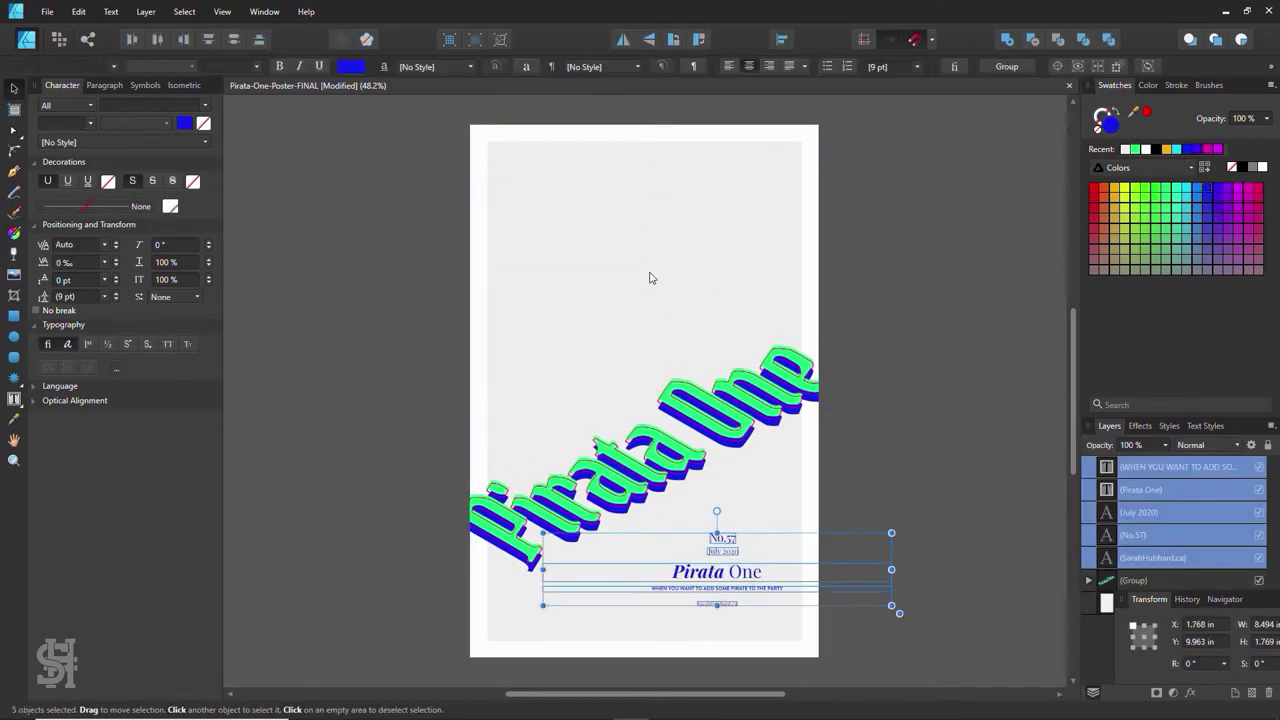
pyautogui.click(781, 39)
pyautogui.moveTo(865, 555); pyautogui.dragTo(812, 555)
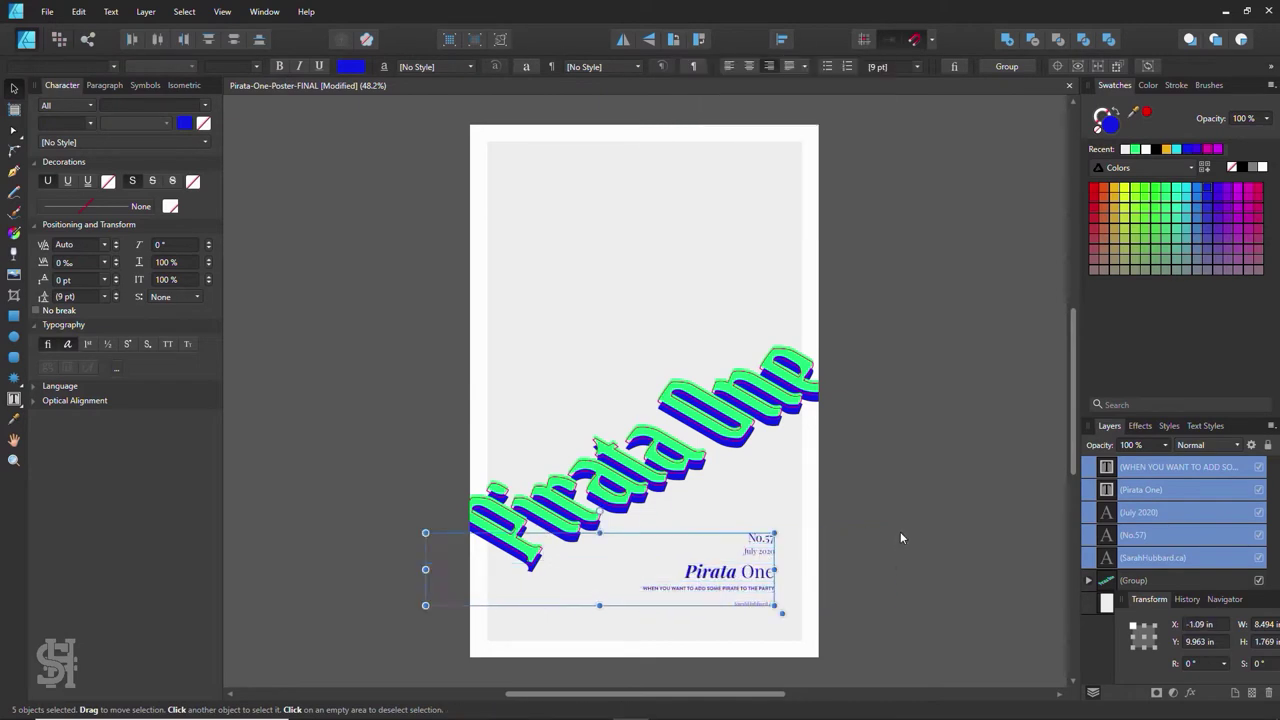
pyautogui.hotkey('ctrl', 'g')
pyautogui.click(851, 557)
# - Narrow the tagline frame, regroup the block in the lower right, and nudge the title up
pyautogui.doubleClick(650, 580)
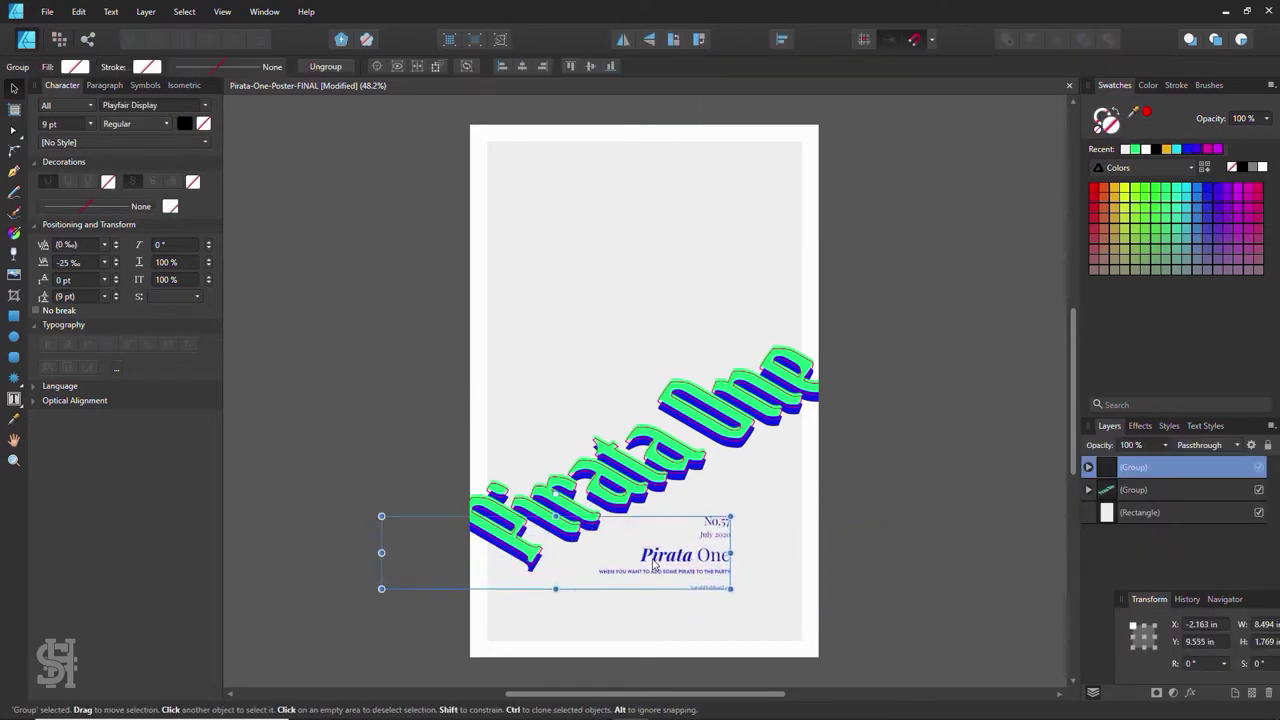
pyautogui.click(652, 568)
pyautogui.click(650, 580)
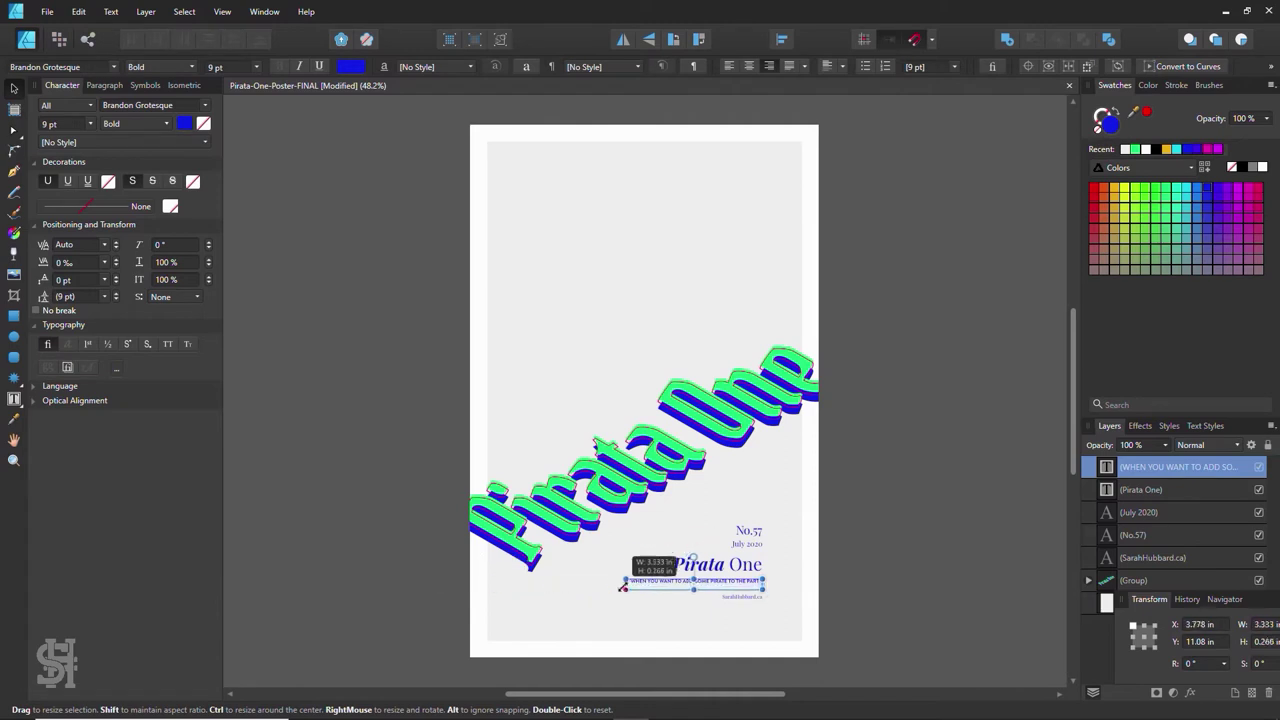
pyautogui.click(742, 596)
pyautogui.moveTo(610, 625); pyautogui.dragTo(790, 515)
pyautogui.hotkey('ctrl', 'g')
pyautogui.moveTo(740, 572); pyautogui.dragTo(745, 585)
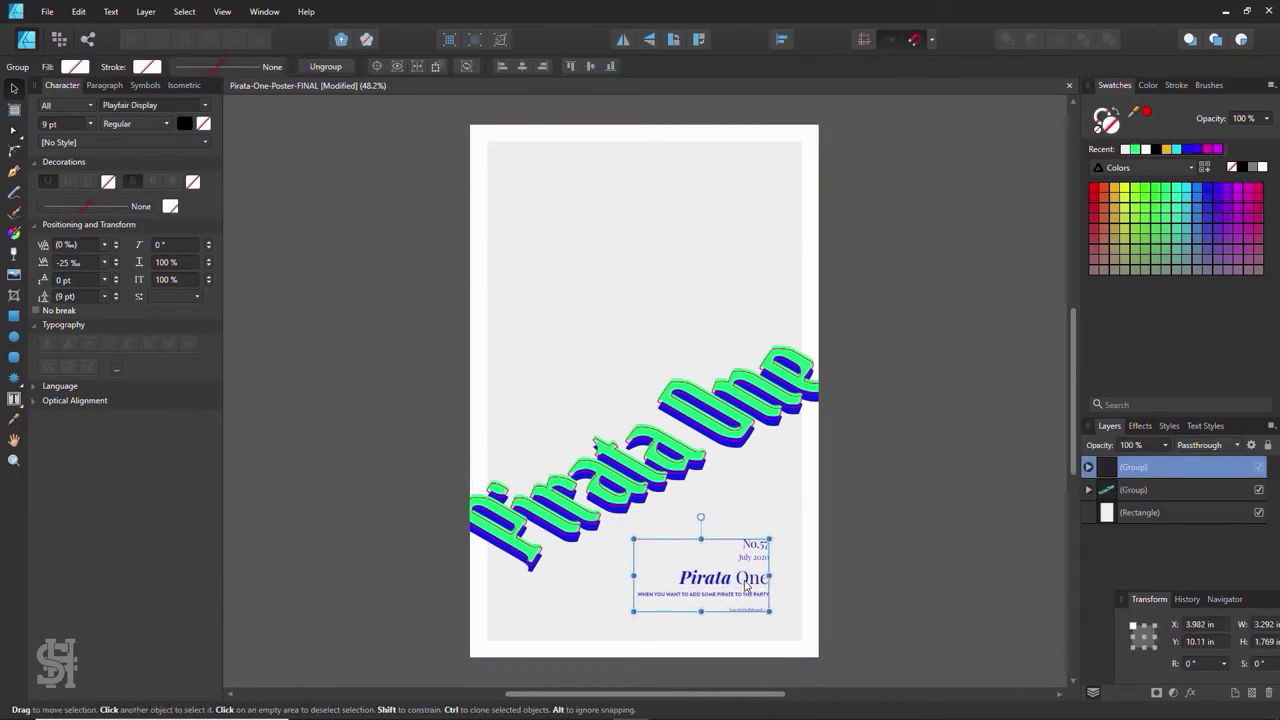
pyautogui.click(785, 544)
pyautogui.moveTo(742, 440); pyautogui.dragTo(742, 410)
pyautogui.click(956, 431)
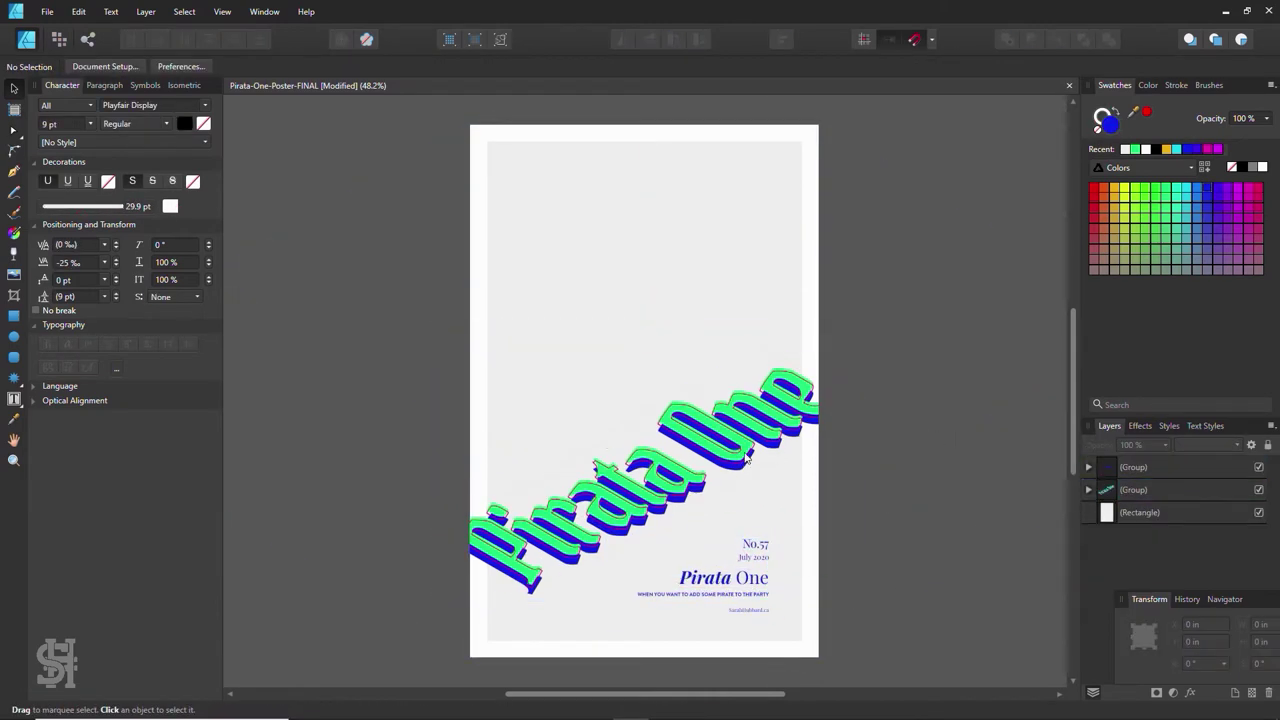
# - Duplicate the Pirata One title text as a small 'One Pirata Pirate' line
pyautogui.scroll(3, 592, 409)
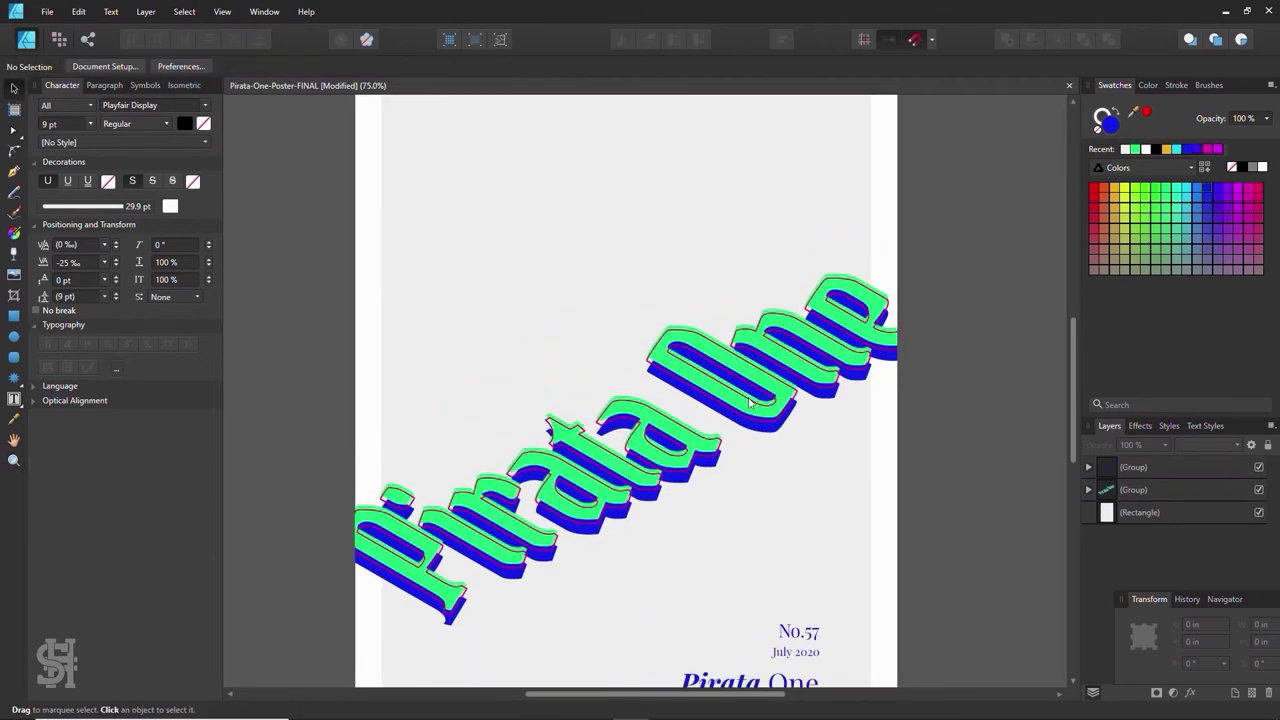
pyautogui.moveTo(600, 330); pyautogui.dragTo(640, 540)
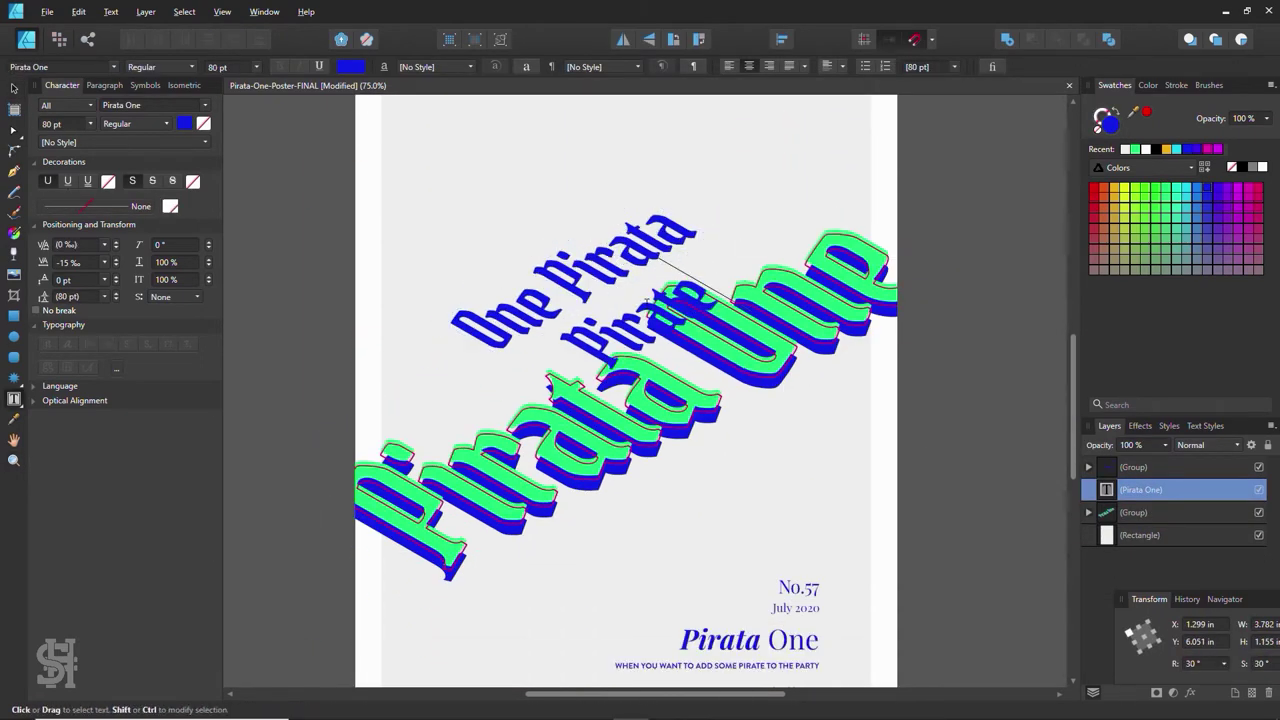
pyautogui.moveTo(720, 235); pyautogui.dragTo(575, 257)
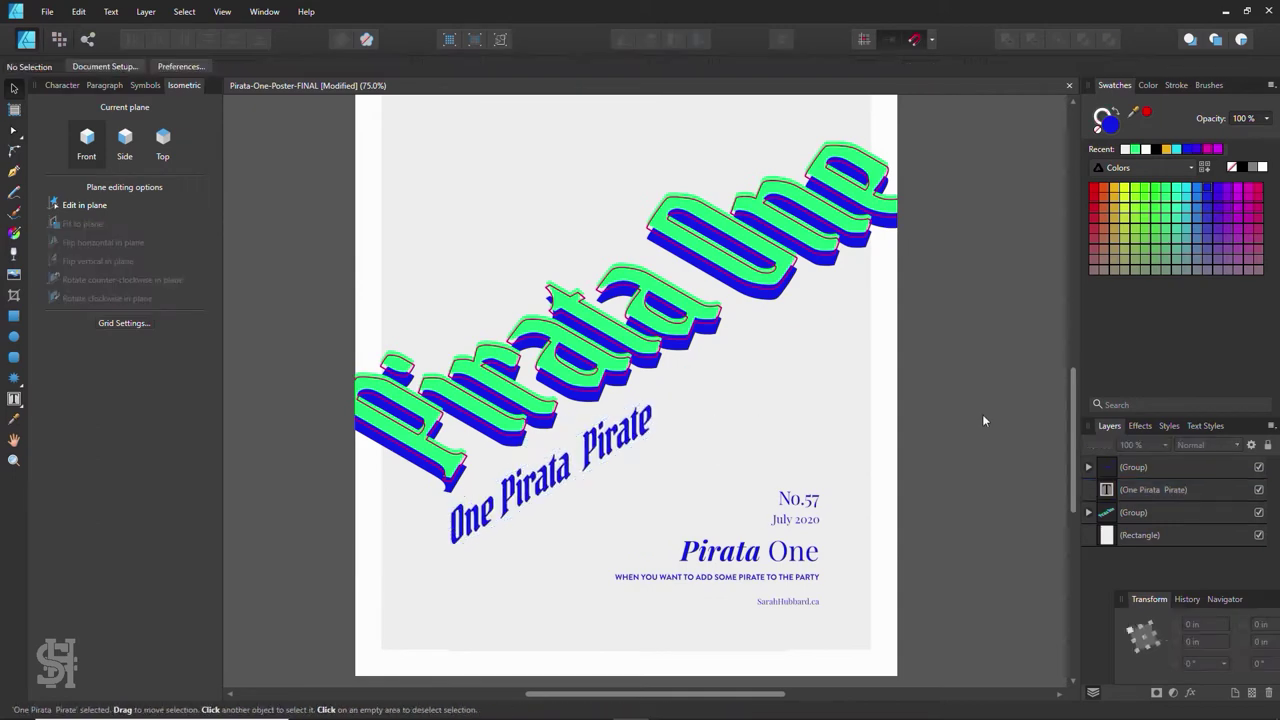
pyautogui.press('Escape')
# - Colour the One Pirata Pirate text green and position it along the big title
pyautogui.click(598, 462)
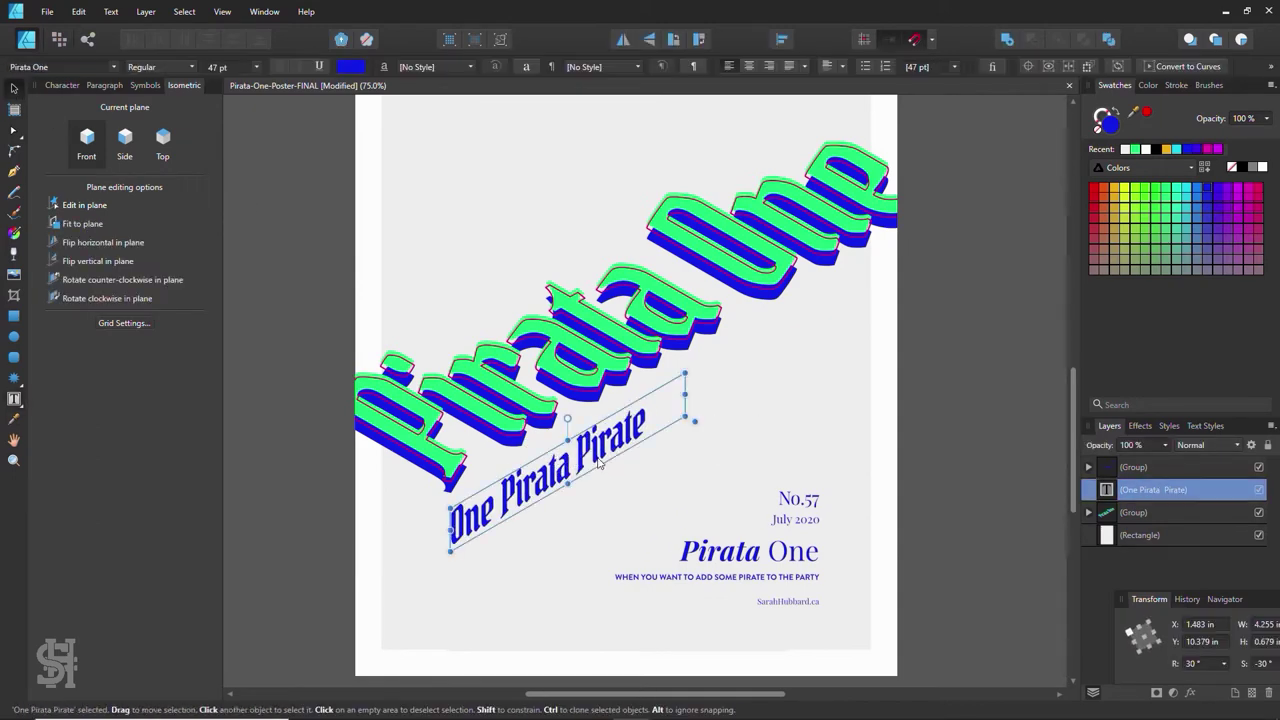
pyautogui.click(1262, 193)
pyautogui.moveTo(585, 453); pyautogui.dragTo(675, 243)
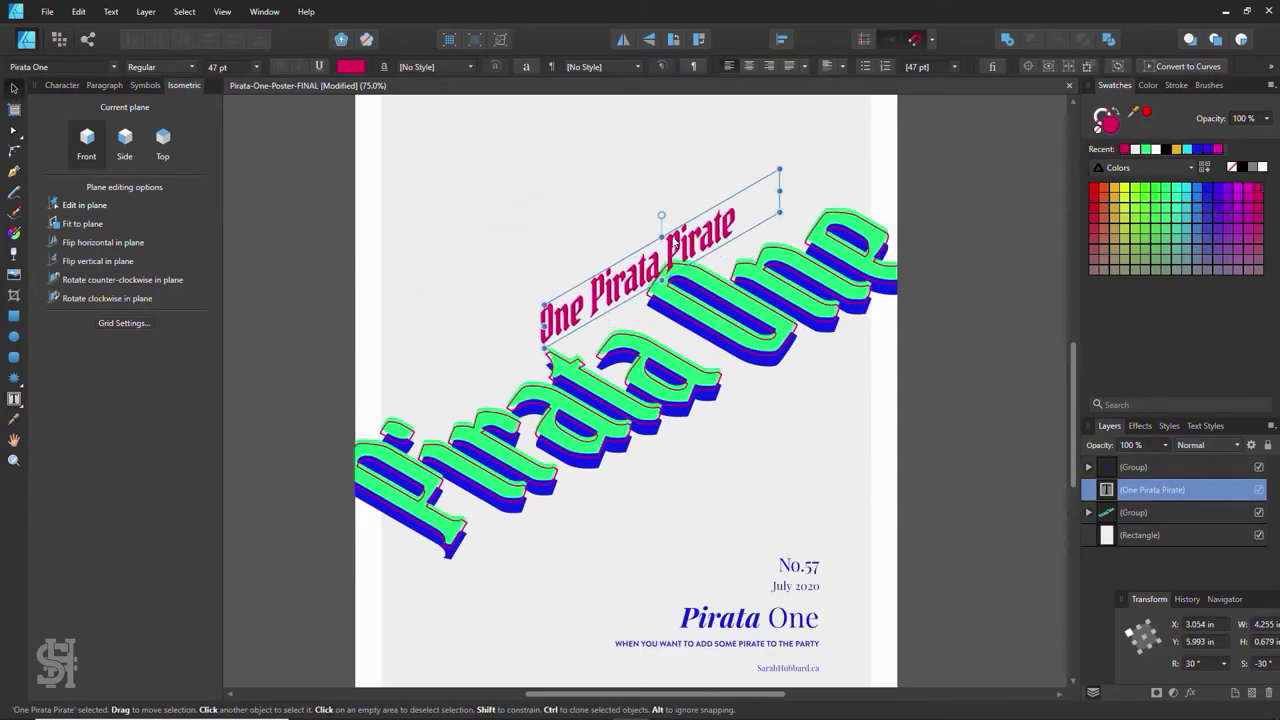
pyautogui.click(971, 297)
pyautogui.hotkey('ctrl', '0')
pyautogui.hotkey('ctrl', 'z')
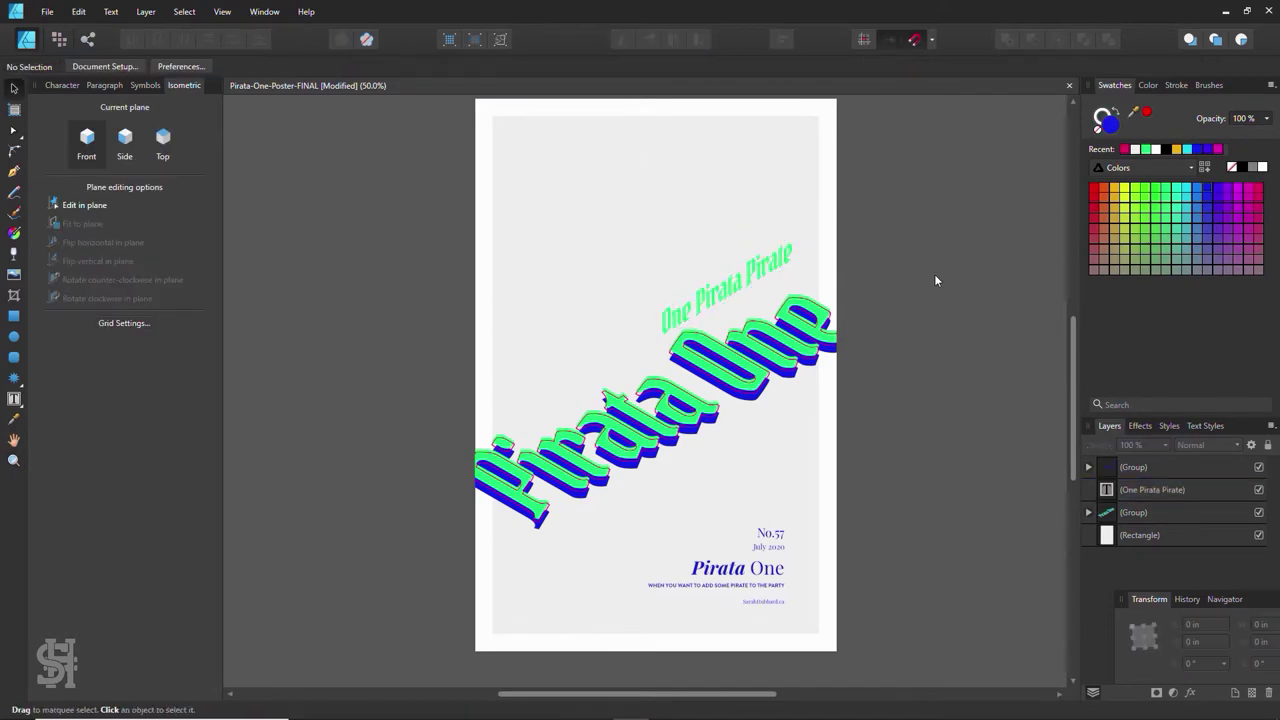
pyautogui.hotkey('ctrl', 'z')
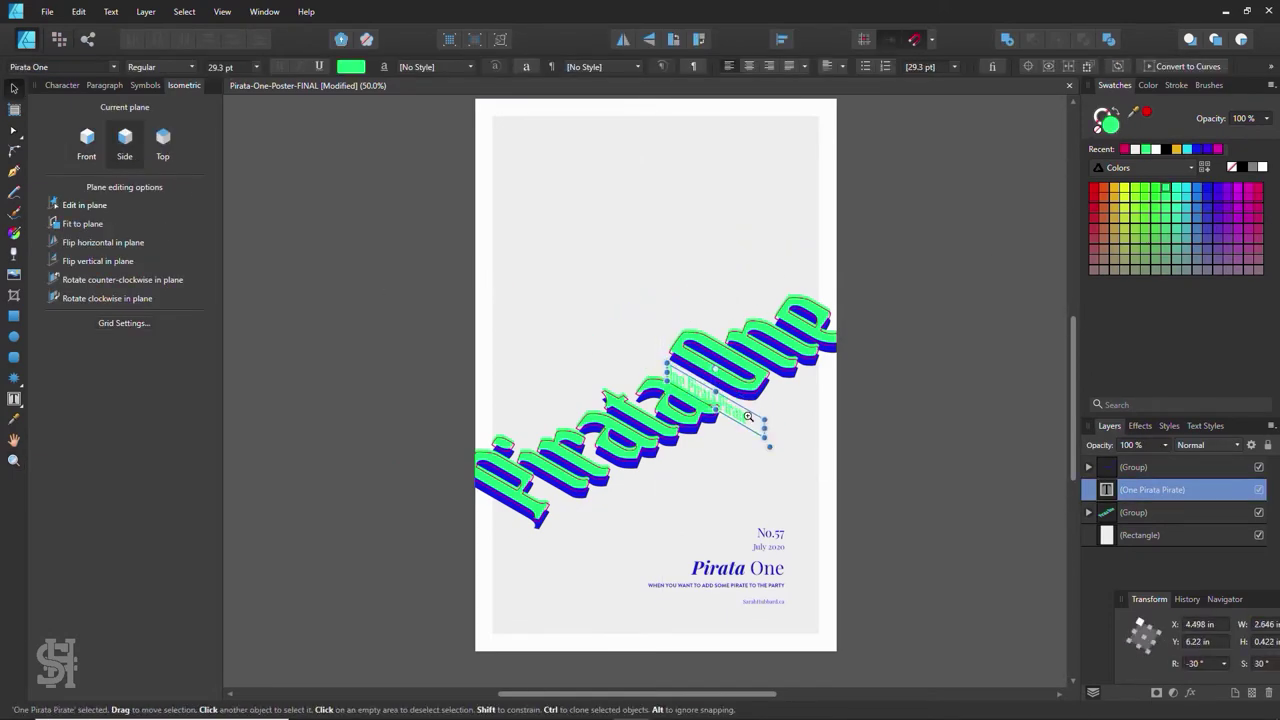
# - Narrow the One Pirata Pirate text frame and fit the page in view
pyautogui.scroll(3, 747, 415)
pyautogui.moveTo(830, 484); pyautogui.dragTo(762, 427)
pyautogui.click(1020, 457)
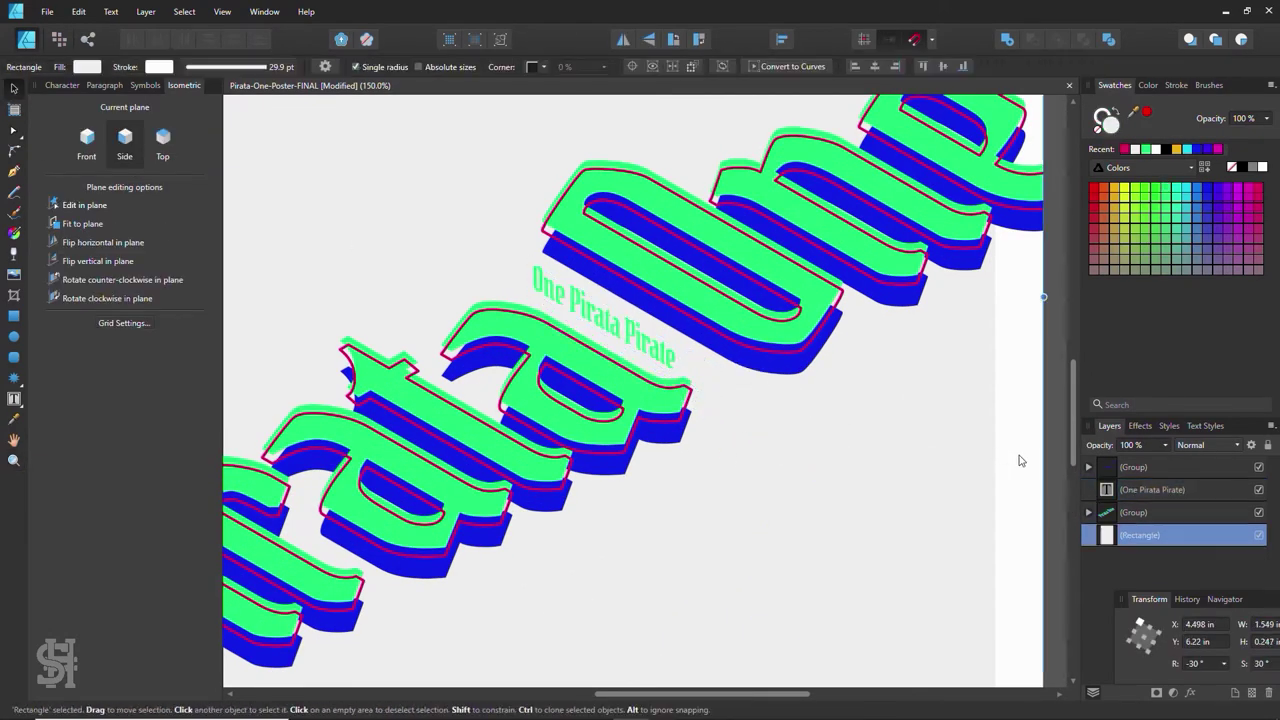
pyautogui.hotkey('ctrl', 'd')
pyautogui.hotkey('ctrl', '0')
pyautogui.press('z')
pyautogui.press('v')
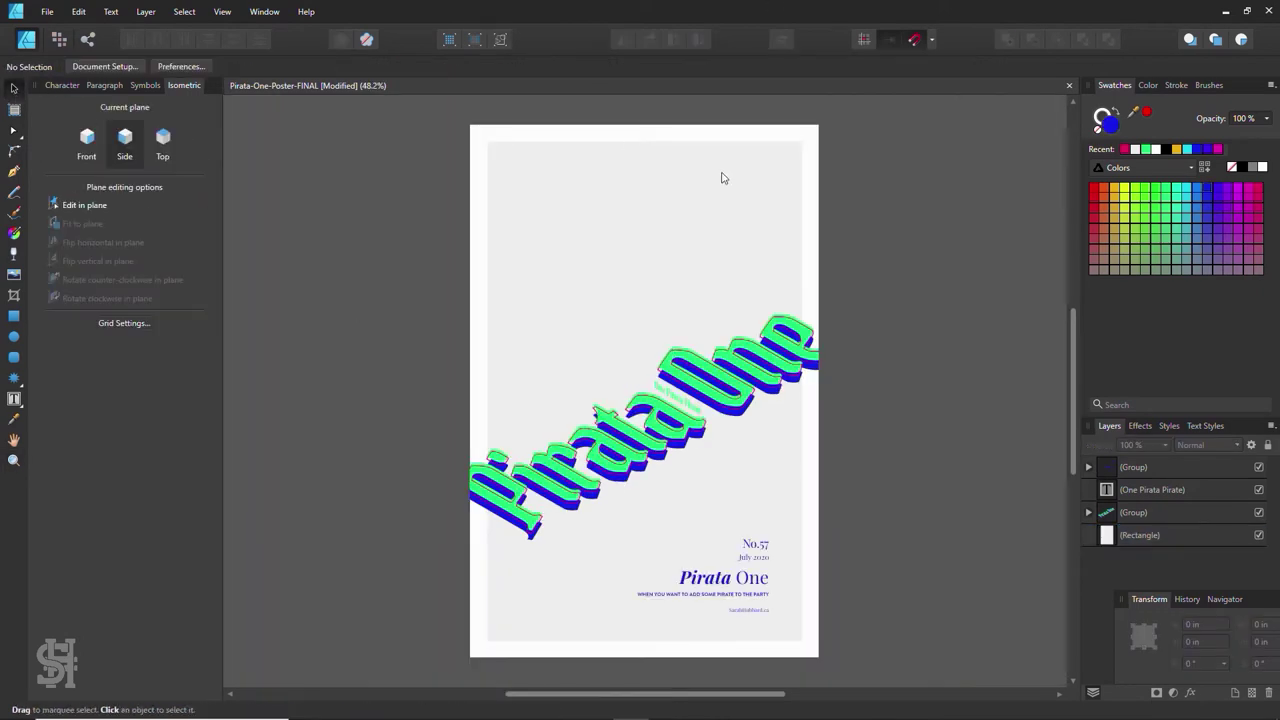
# - Group the One Pirata Pirate line into the title group
pyautogui.click(660, 440)
pyautogui.click(680, 392)
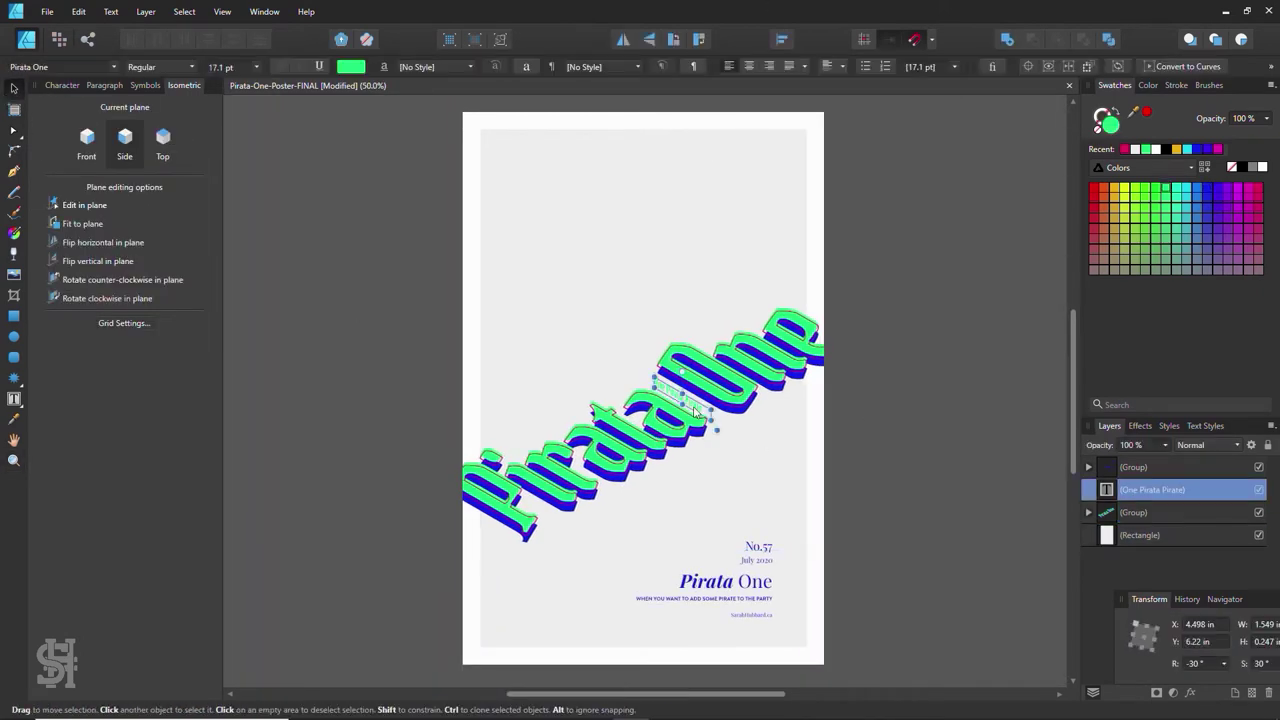
pyautogui.keyDown('shift'); pyautogui.click(700, 420); pyautogui.keyUp('shift')
pyautogui.hotkey('ctrl', 'g')
# - Turn a copy of the title text into a page-spanning ampersand with an outline stroke
pyautogui.hotkey('ctrl', 'v')
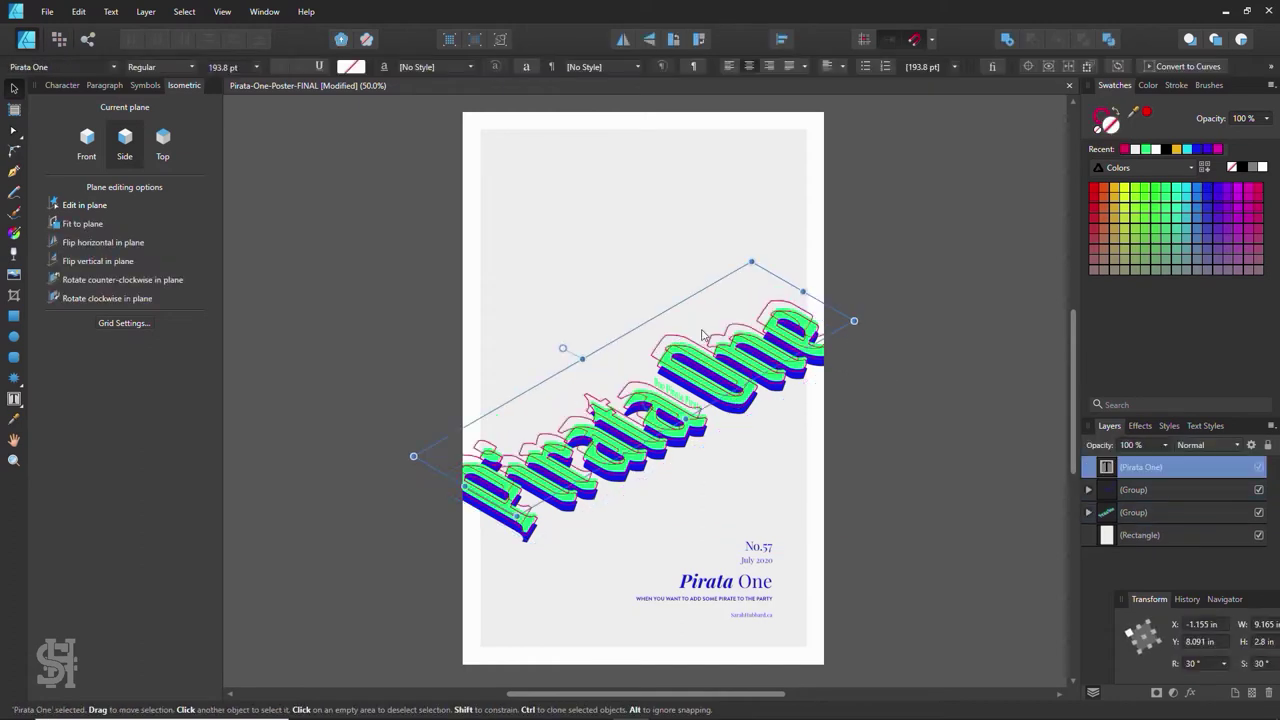
pyautogui.press('t')
pyautogui.hotkey('ctrl', 'a')
pyautogui.write('d')
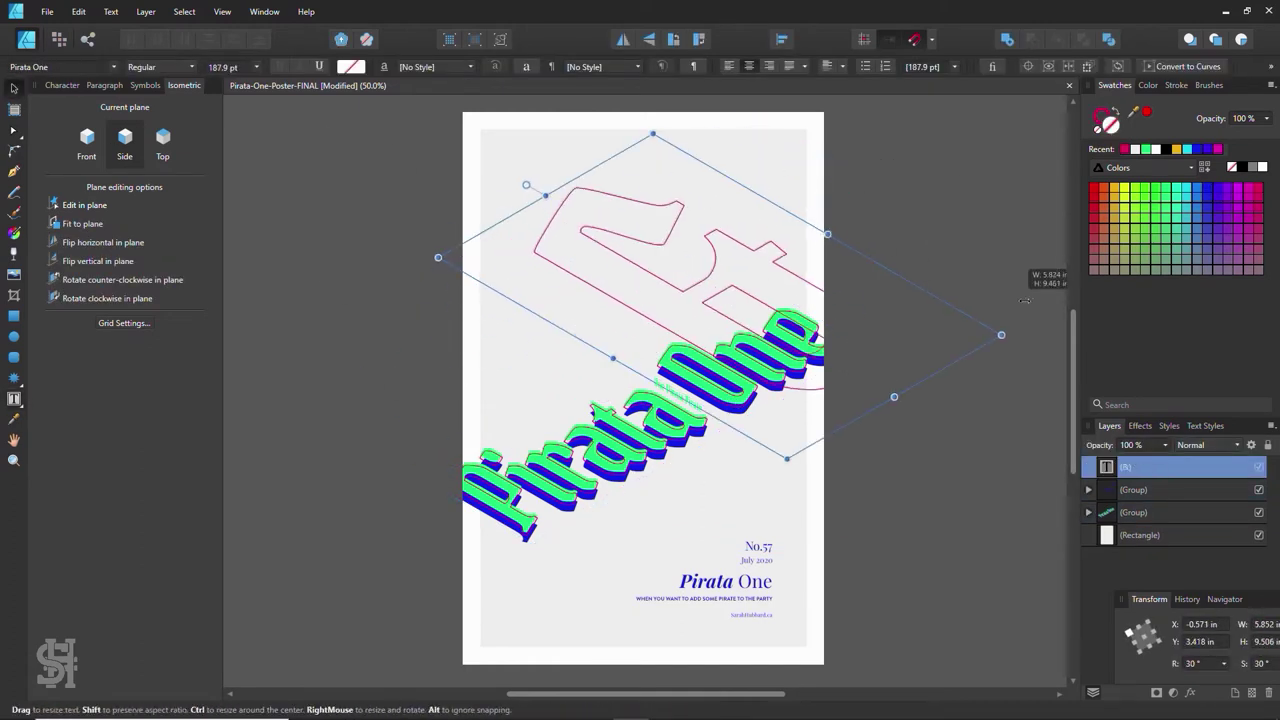
pyautogui.moveTo(1025, 300); pyautogui.dragTo(1045, 452)
pyautogui.click(1176, 85)
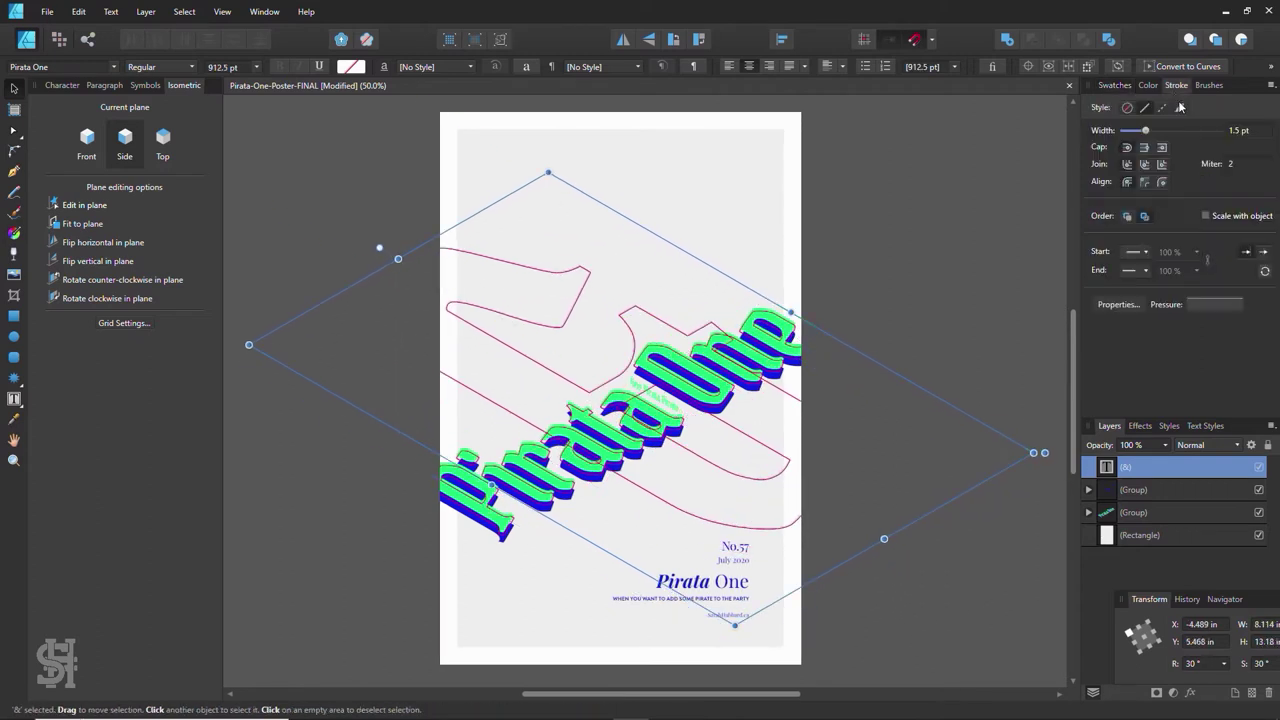
# - Arrange the ampersand just above the background, behind the title groups
pyautogui.hotkey('ctrl', 'shift', '[')
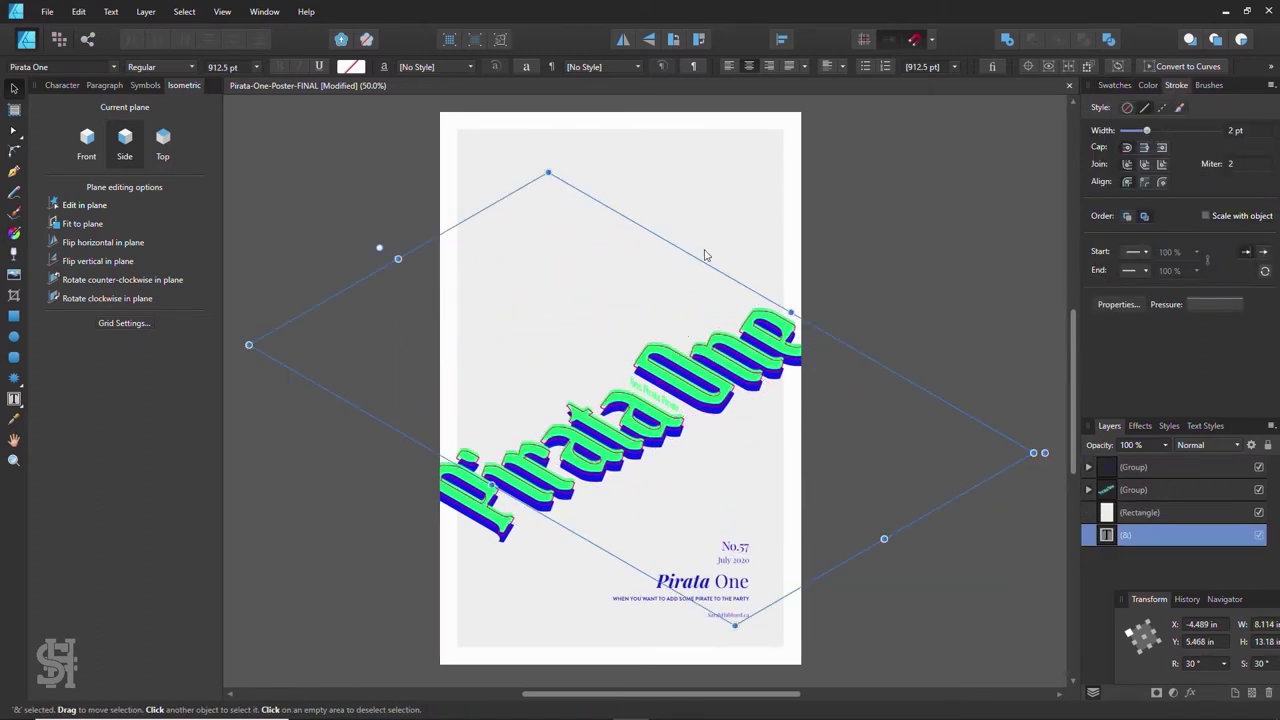
pyautogui.click(709, 200)
pyautogui.rightClick(709, 200)
pyautogui.click(916, 387)
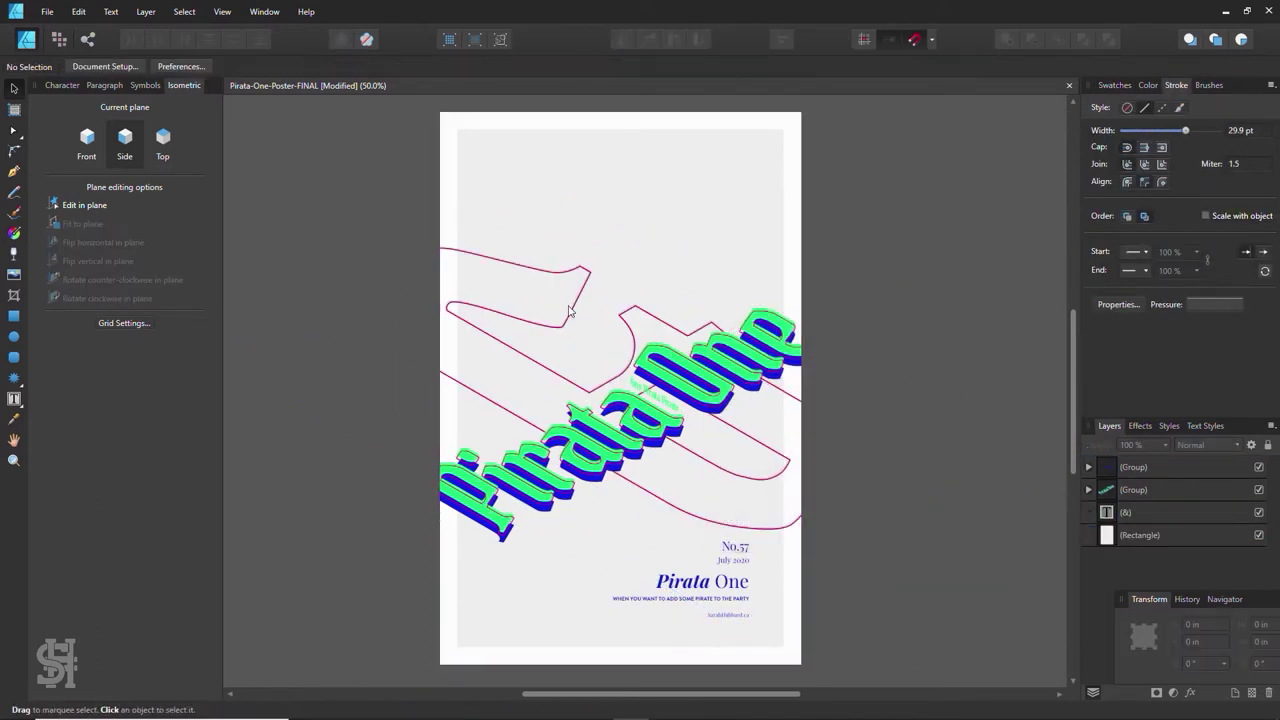
# - Try a green outline on the ampersand, then restore its navy outline
pyautogui.click(1125, 512)
pyautogui.click(1115, 85)
pyautogui.click(1146, 148)
pyautogui.click(899, 281)
pyautogui.hotkey('ctrl', 'z')
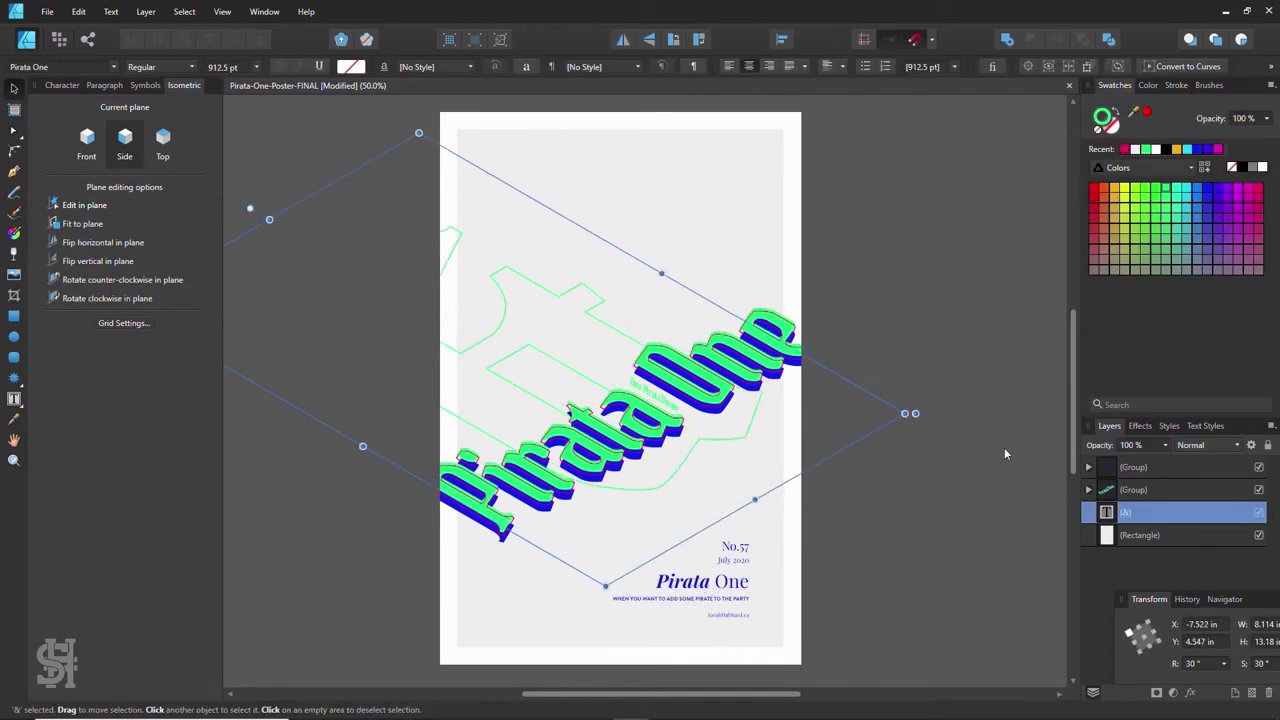
pyautogui.hotkey('ctrl', 'z')
pyautogui.hotkey('ctrl', 'z')
# - Move the ampersand down and to the right
pyautogui.click(716, 320)
pyautogui.moveTo(716, 320); pyautogui.dragTo(732, 360)
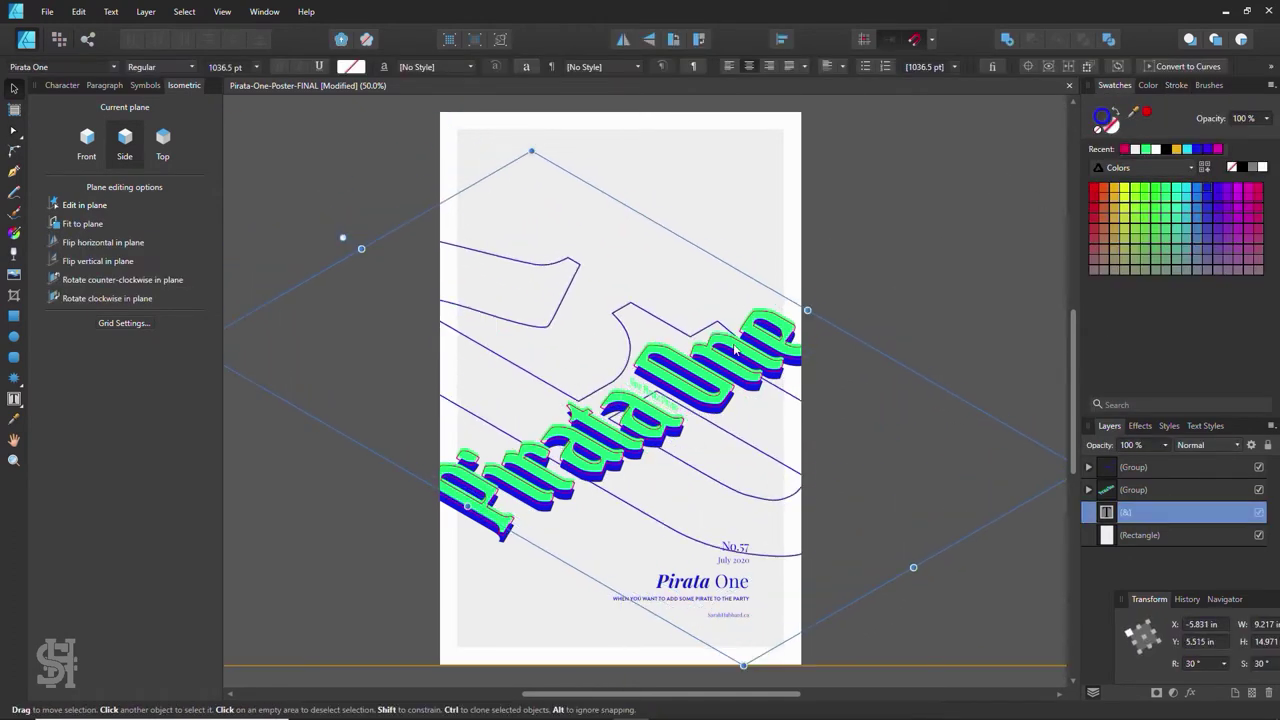
pyautogui.click(904, 227)
pyautogui.click(756, 504)
pyautogui.moveTo(756, 504); pyautogui.dragTo(758, 506)
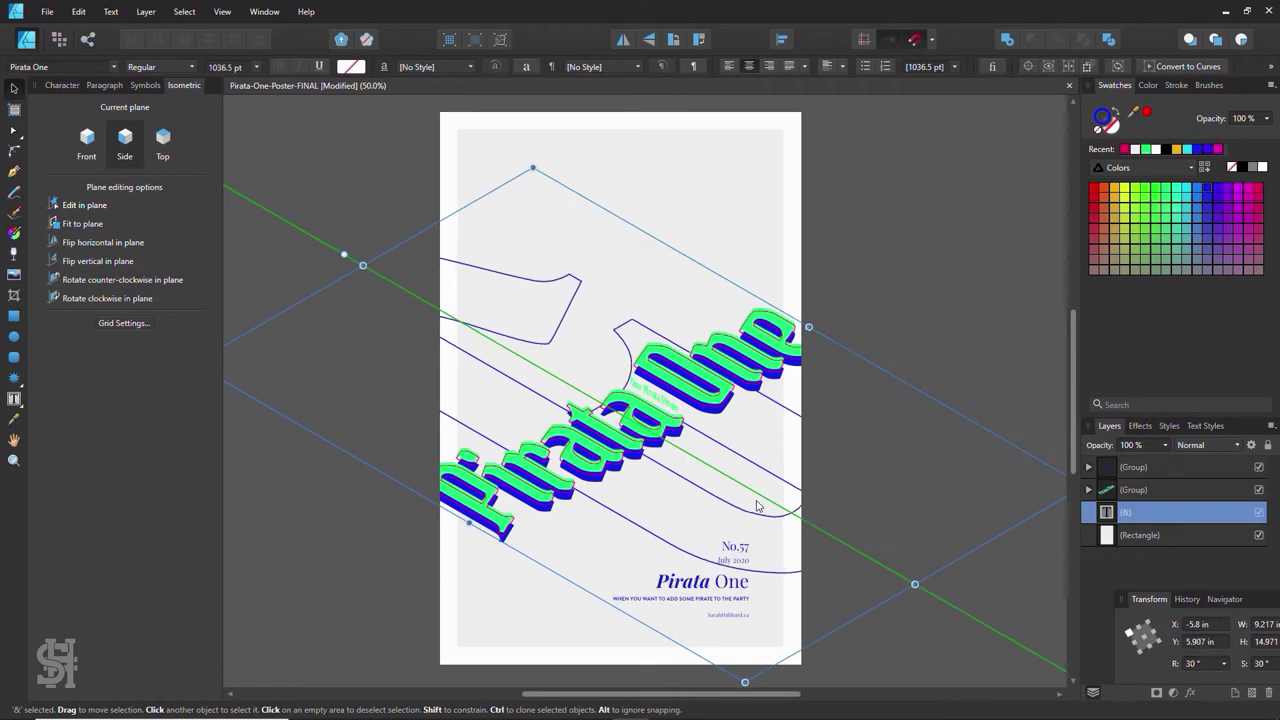
# - Shift the No.57 text block slightly down and right
pyautogui.click(845, 420)
pyautogui.moveTo(746, 589); pyautogui.dragTo(757, 596)
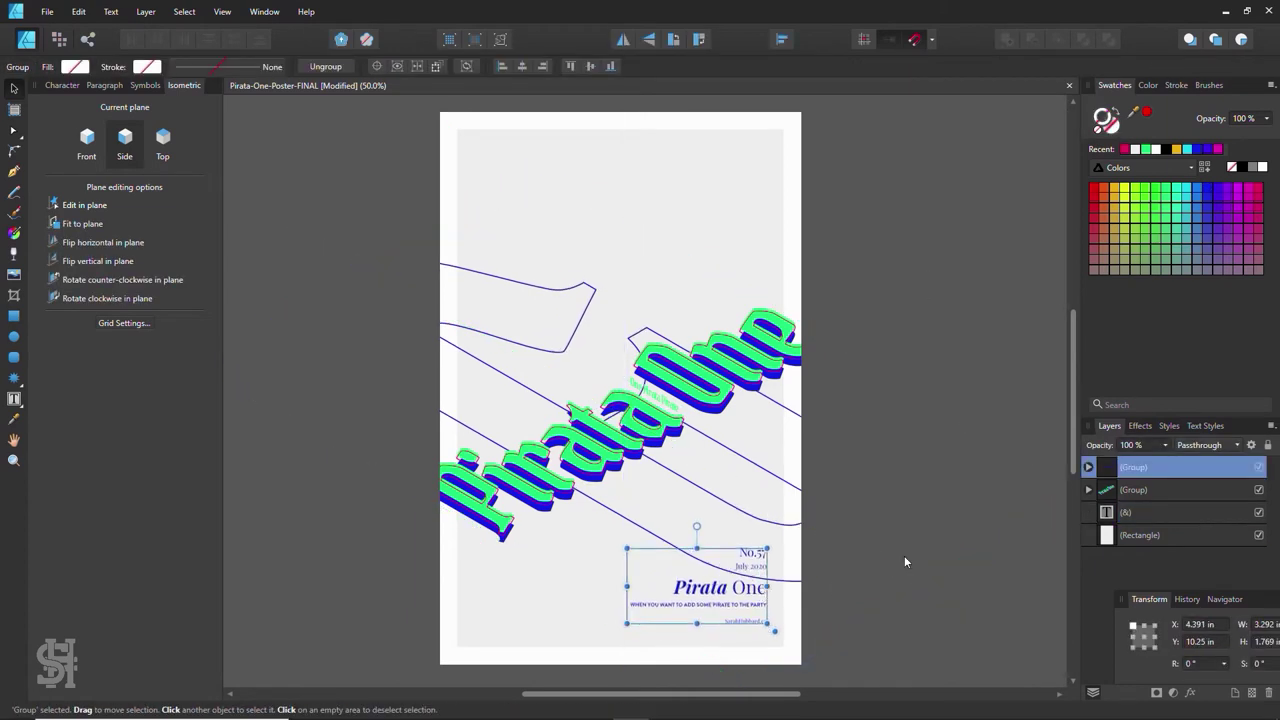
pyautogui.click(942, 630)
pyautogui.click(737, 478)
pyautogui.click(737, 494)
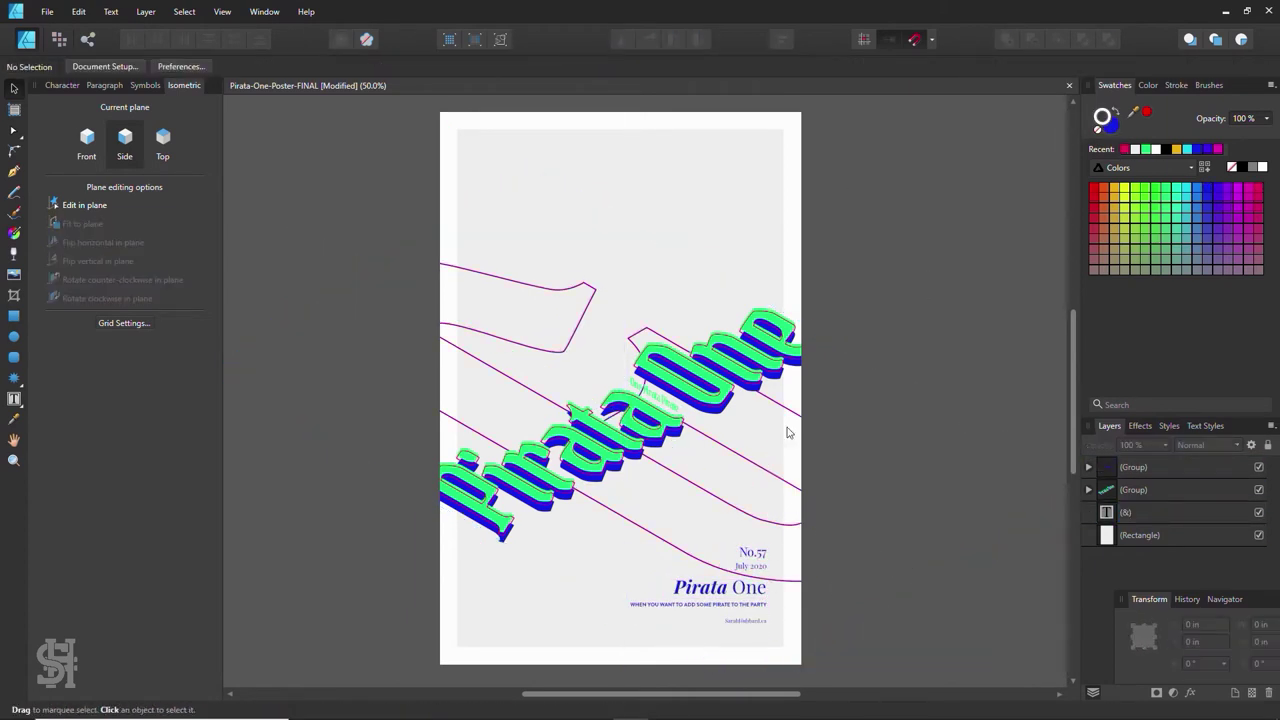
# - Duplicate the 3D title group, move the copy near the page top, and ungroup it
pyautogui.scroll(1, 634, 302)
pyautogui.click(514, 351)
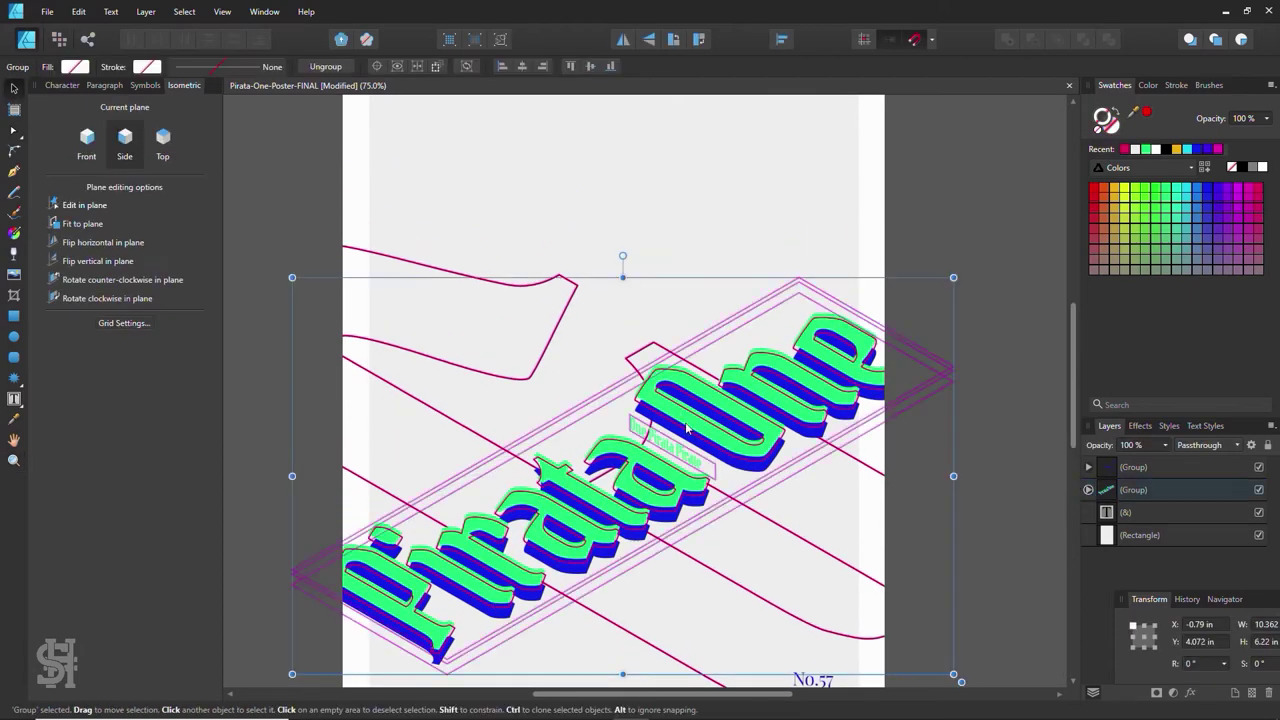
pyautogui.hotkey('ctrl', 'j')
pyautogui.moveTo(676, 351); pyautogui.dragTo(676, 100)
pyautogui.hotkey('ctrl', 'shift', 'g')
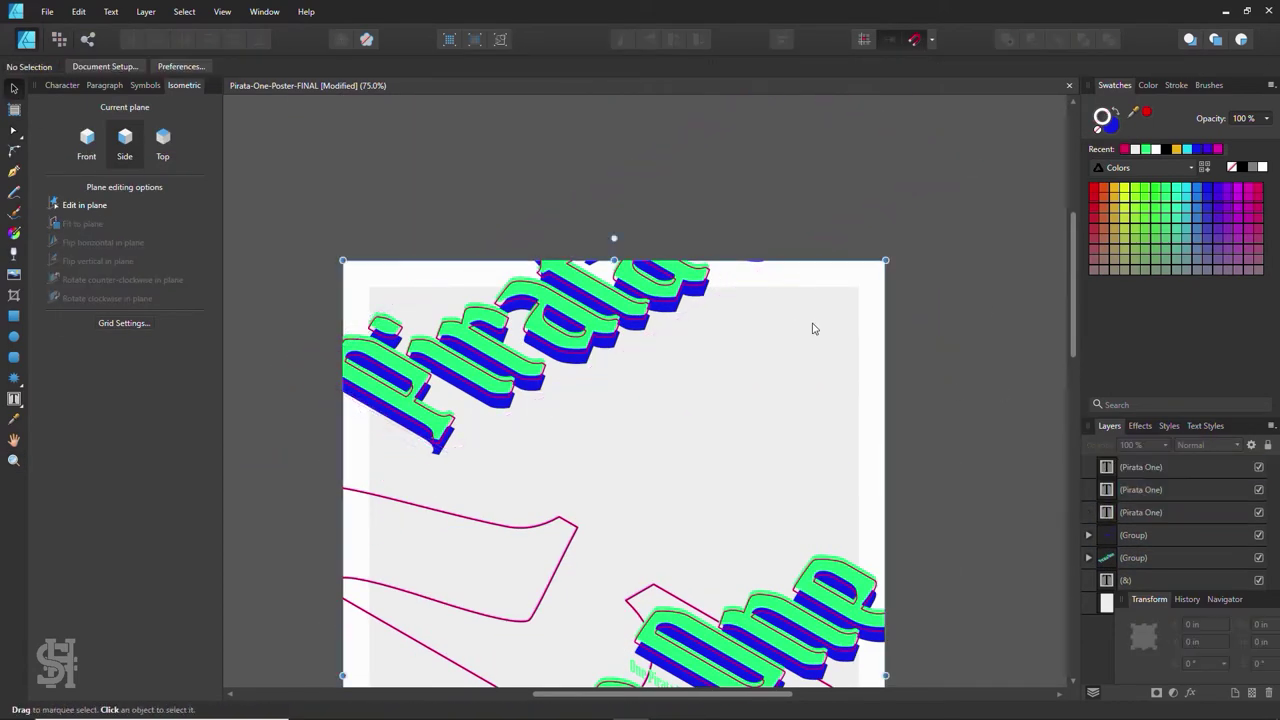
# - Turn off Clip to Canvas to show off-page artwork and narrow the numbers text frame
pyautogui.click(222, 11)
pyautogui.click(257, 70)
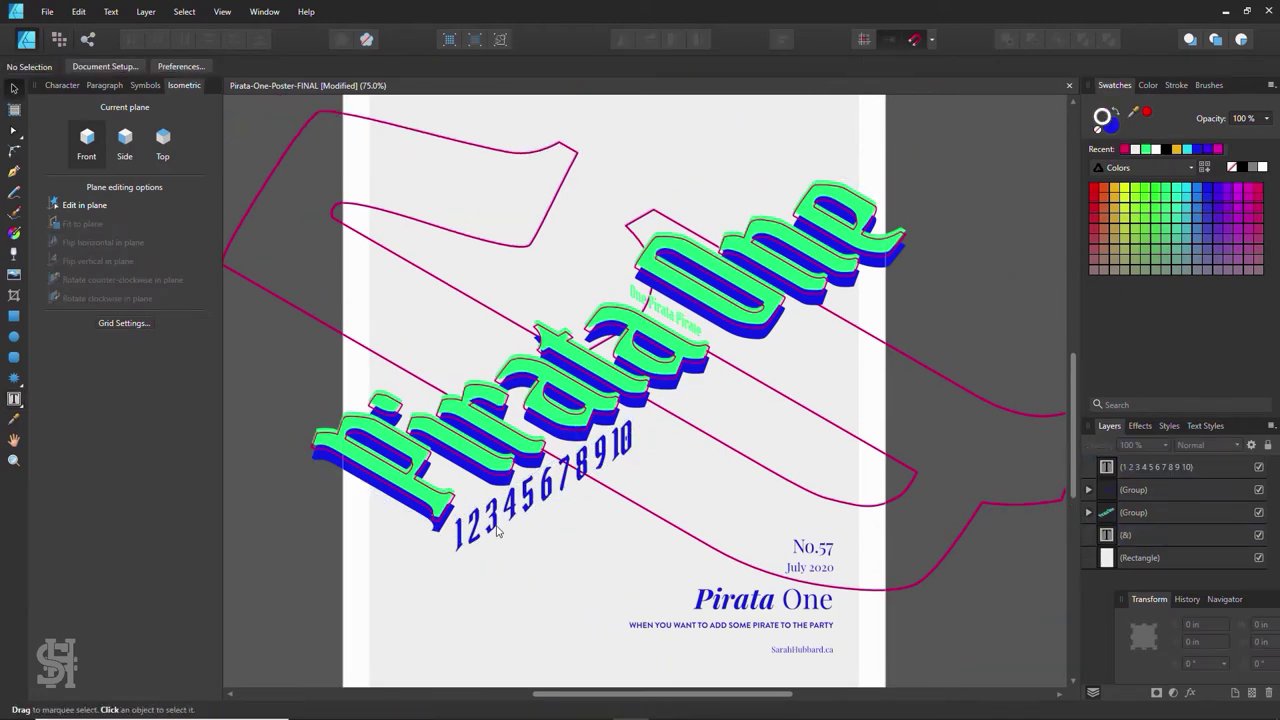
pyautogui.moveTo(662, 425); pyautogui.dragTo(665, 453)
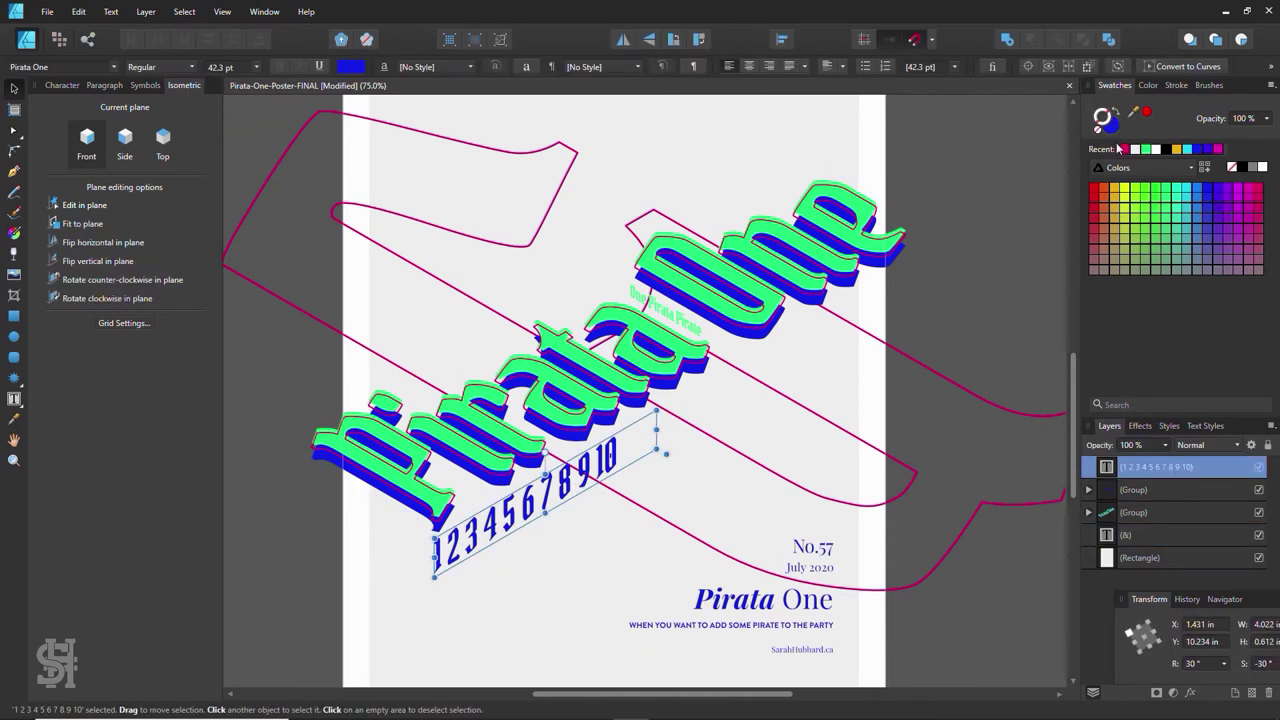
# - Make a green copy of the number row tucked up-left of the original
pyautogui.click(1013, 218)
pyautogui.keyDown('ctrl'); pyautogui.scroll(3, 570, 552); pyautogui.keyUp('ctrl')
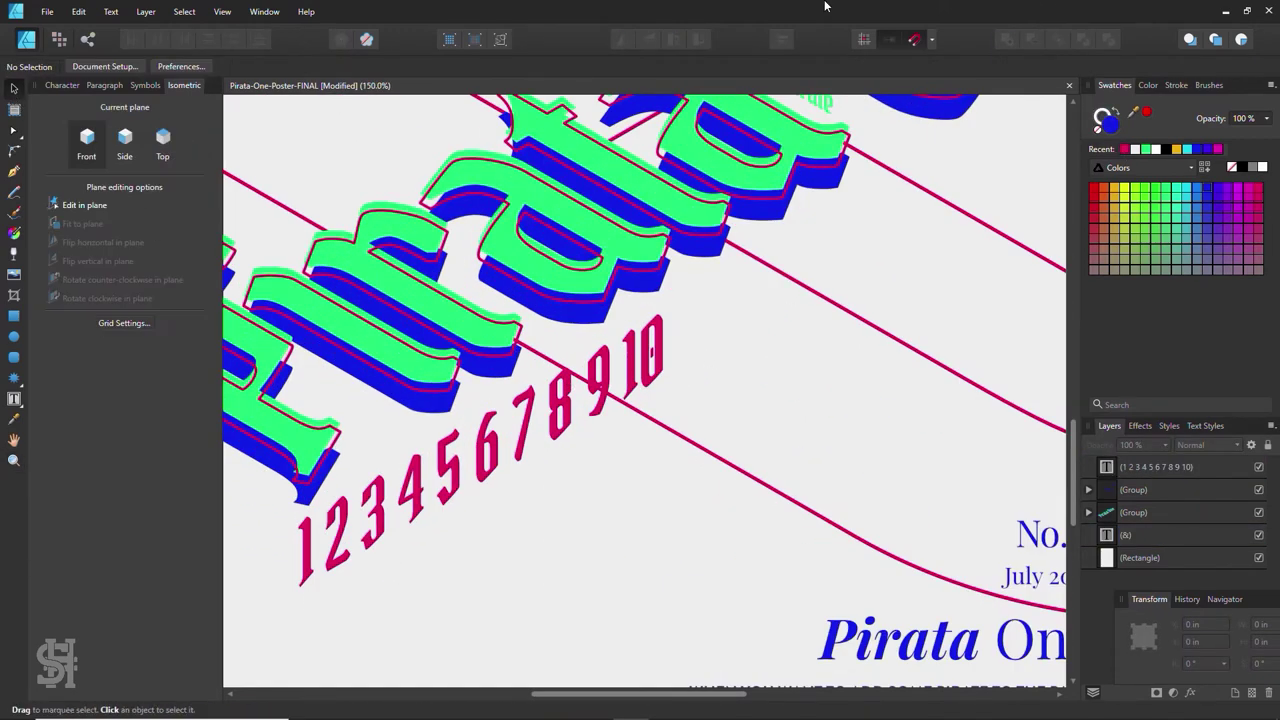
pyautogui.moveTo(418, 492); pyautogui.dragTo(575, 545)
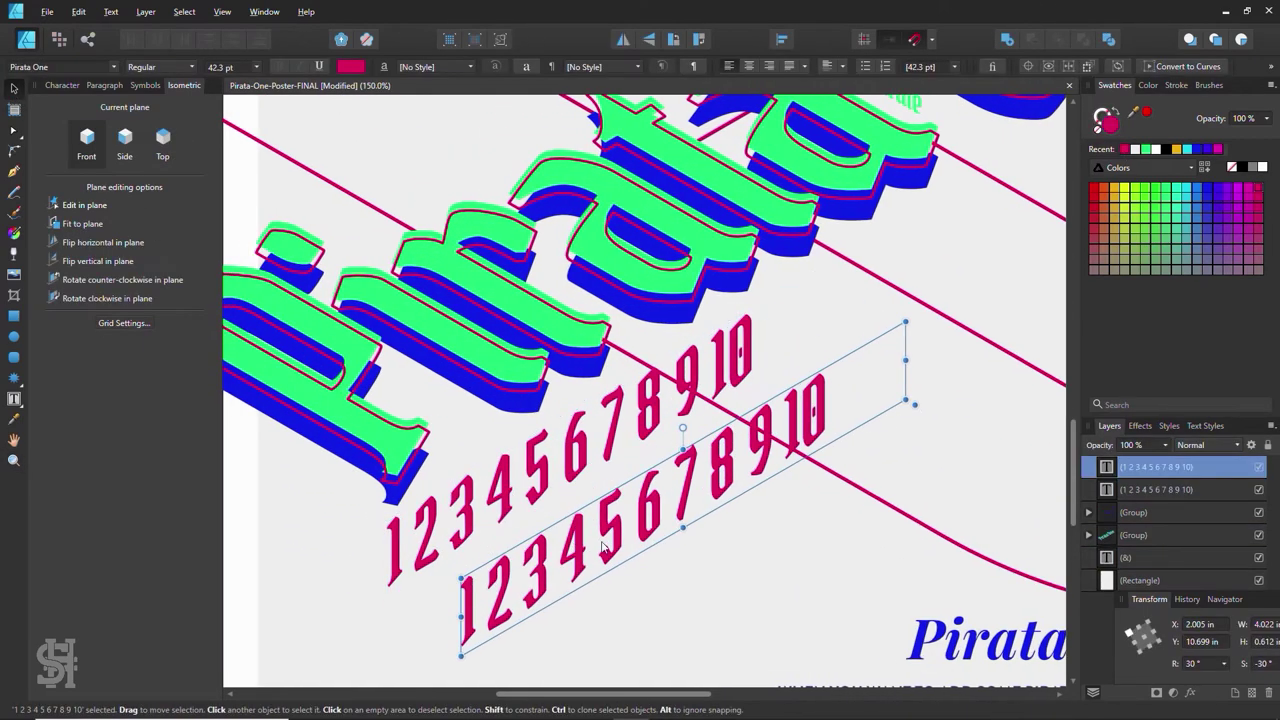
pyautogui.click(1146, 149)
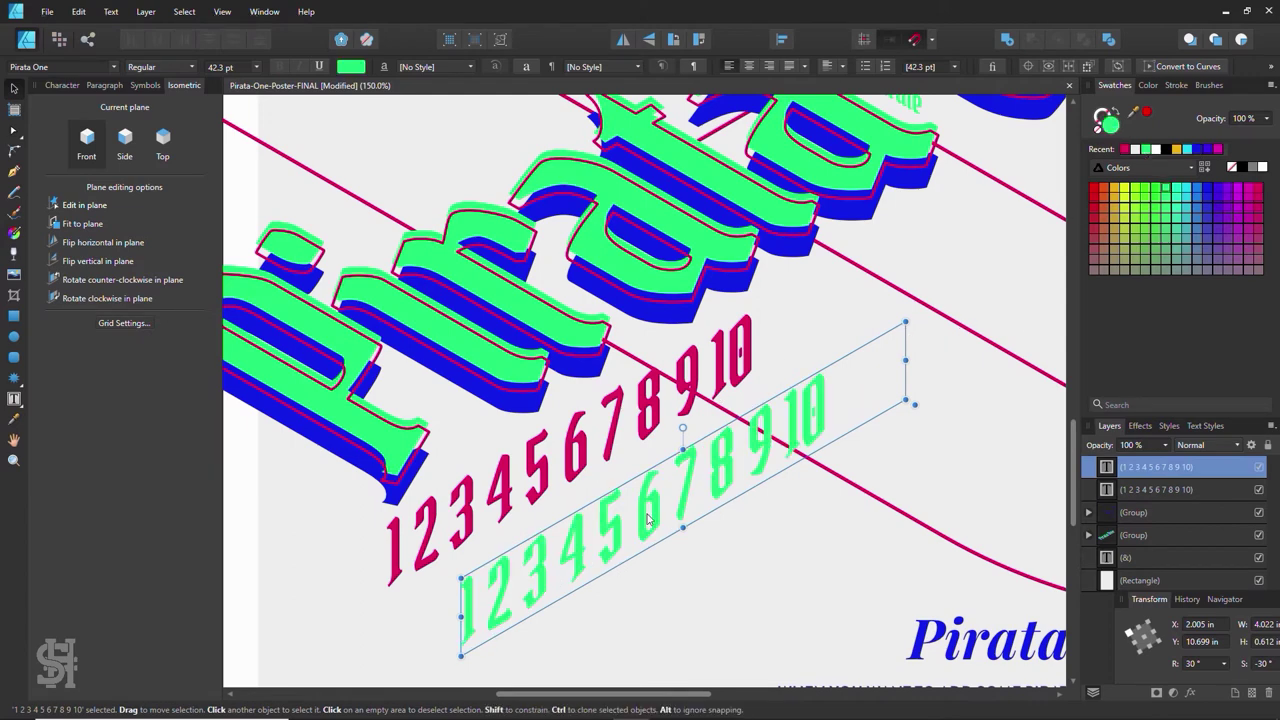
pyautogui.moveTo(576, 560)
pyautogui.mouseDown()
pyautogui.moveTo(520, 497)
pyautogui.moveTo(557, 549)
pyautogui.mouseUp()
# - Make a no-fill outlined copy of the magenta row and overlap it onto the original
pyautogui.click(630, 467)
pyautogui.click(1231, 167)
pyautogui.click(1176, 85)
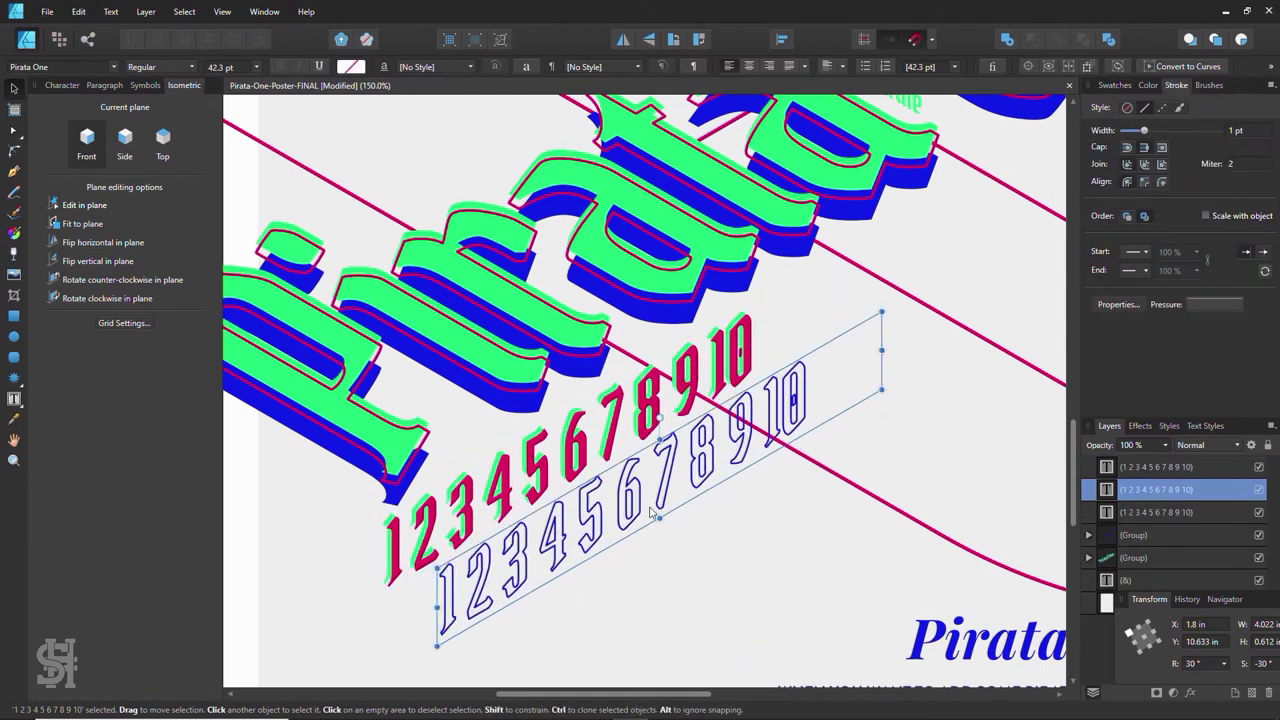
pyautogui.moveTo(651, 512); pyautogui.dragTo(615, 465)
# - Bring the outlined number row to the front and nudge it up-left
pyautogui.rightClick(627, 458)
pyautogui.click(688, 248)
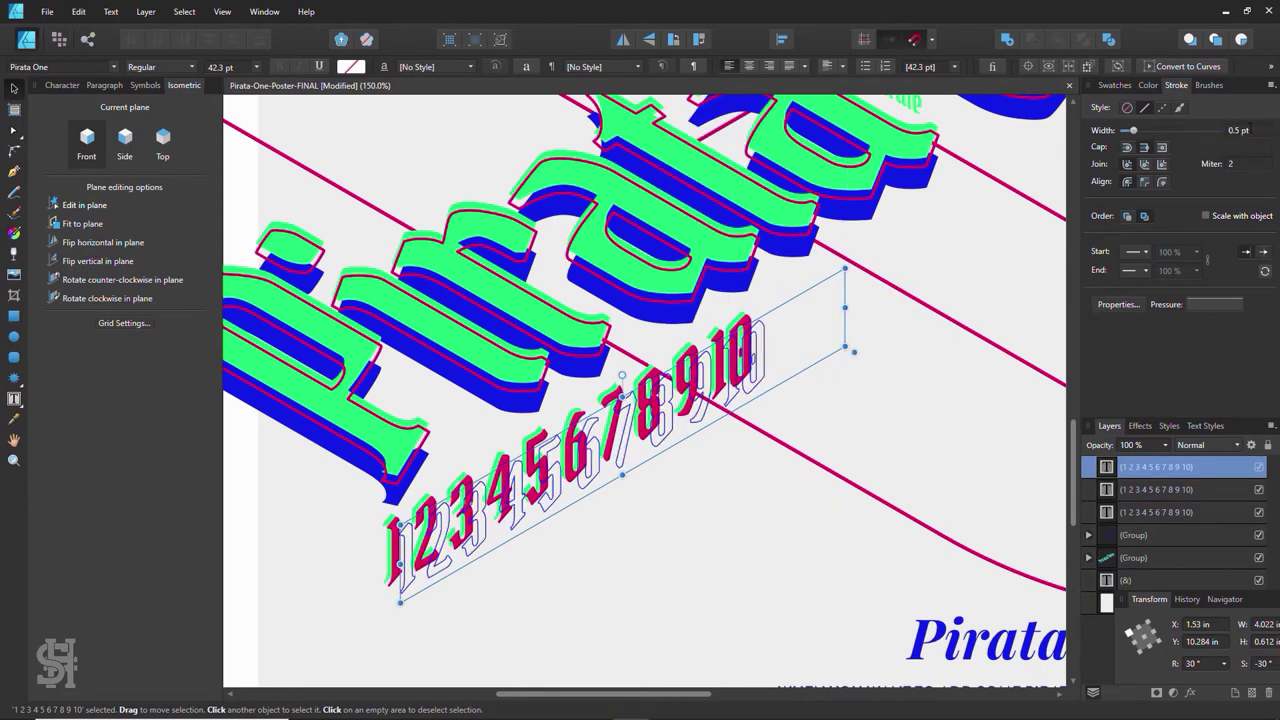
pyautogui.scroll(2, 572, 500)
pyautogui.press('Left')
pyautogui.press('Left')
pyautogui.press('Up')
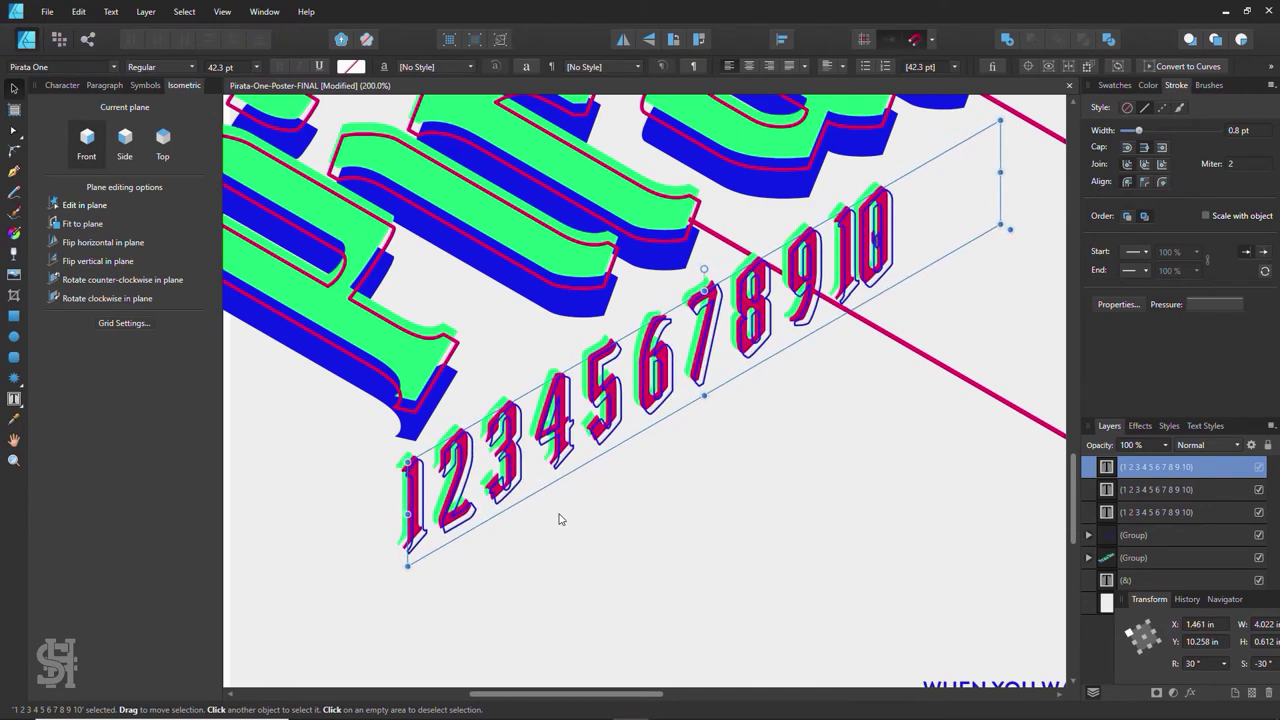
# - Clear the selection and scroll down the page
pyautogui.click(730, 527)
pyautogui.click(730, 527)
pyautogui.scroll(-3, 790, 430)
pyautogui.scroll(-2, 830, 335)
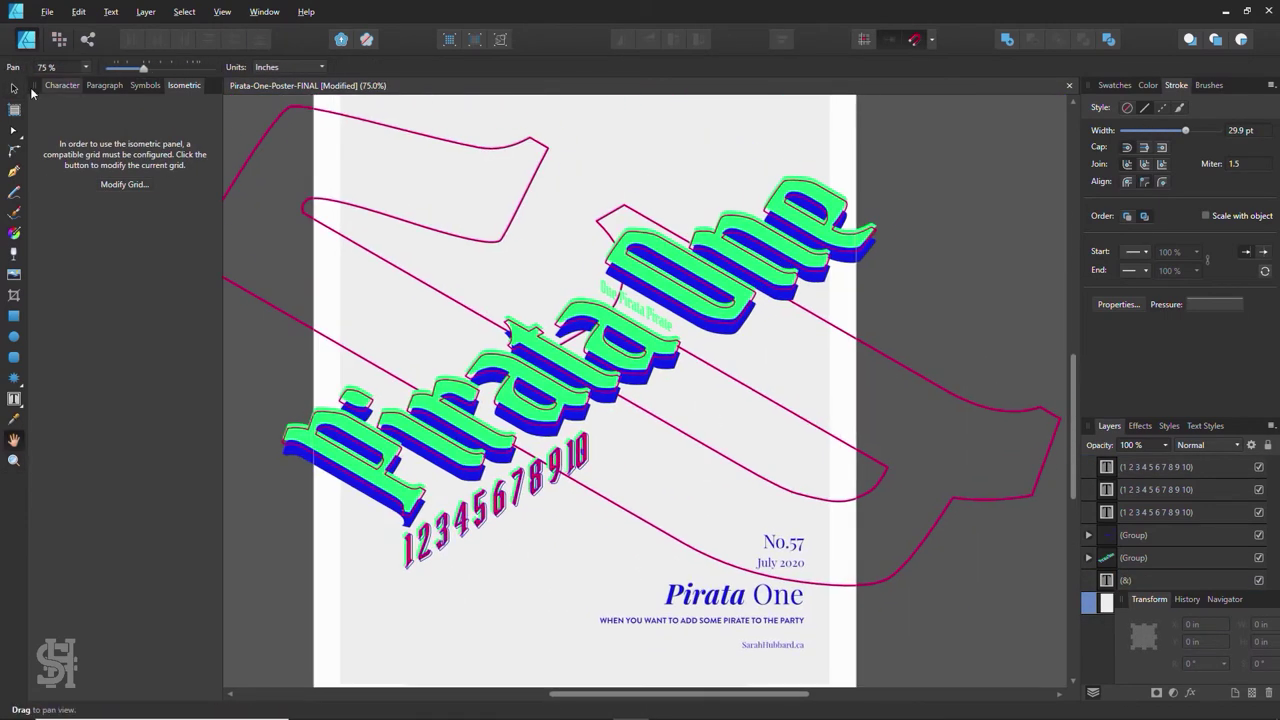
# - Duplicate the title text upward and shrink the copy to about 76 pt
pyautogui.scroll(-2, 740, 424)
pyautogui.scroll(2, 881, 256)
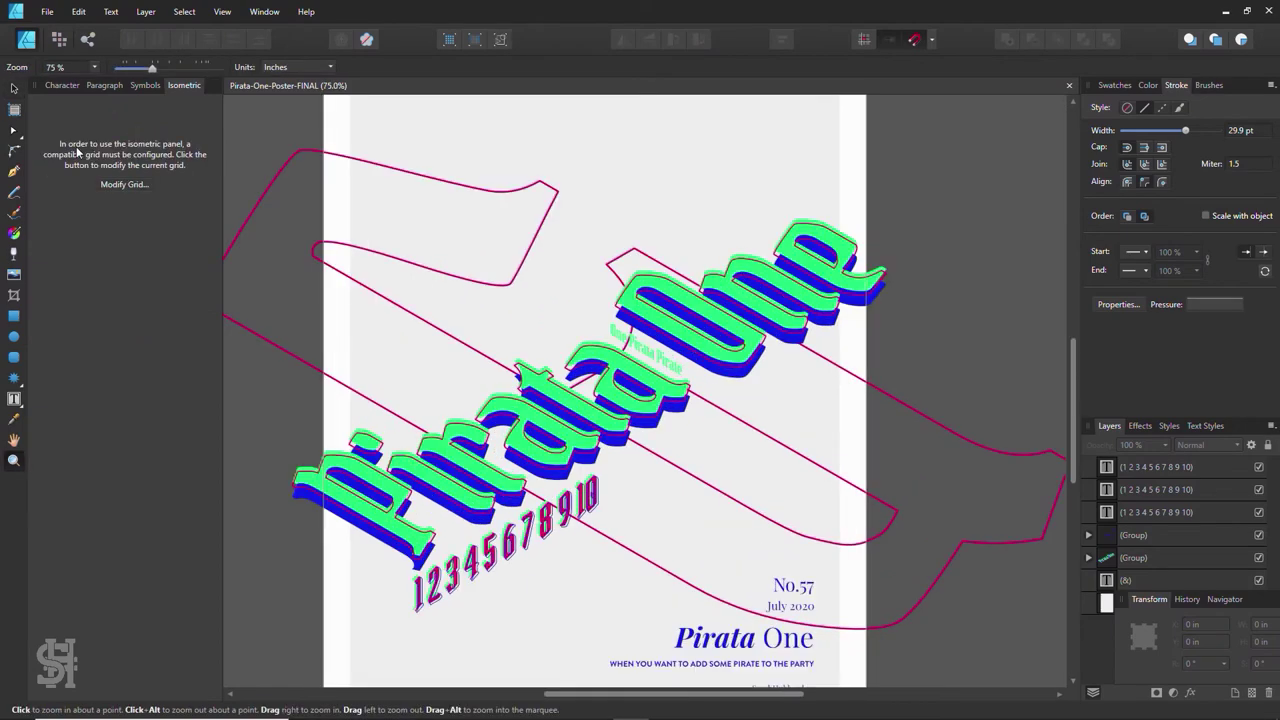
pyautogui.scroll(-2, 881, 256)
pyautogui.moveTo(615, 466); pyautogui.dragTo(620, 245)
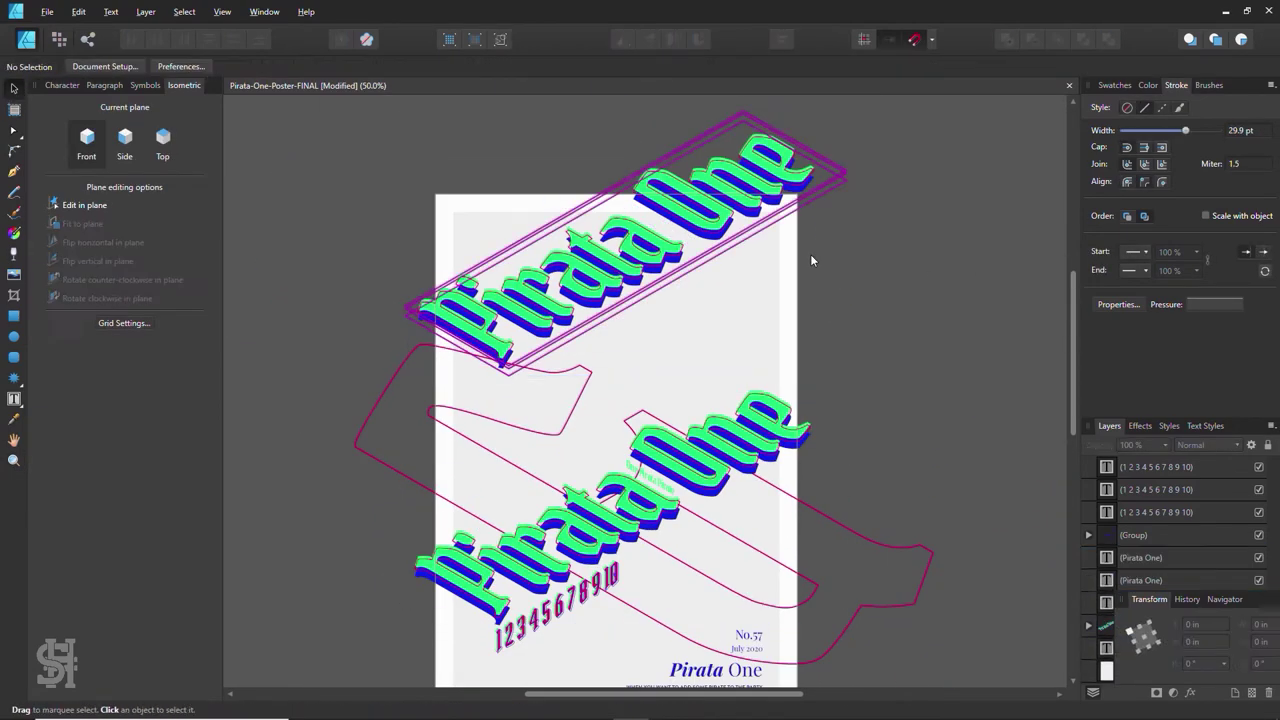
pyautogui.scroll(-2, 836, 413)
pyautogui.scroll(-1, 836, 419)
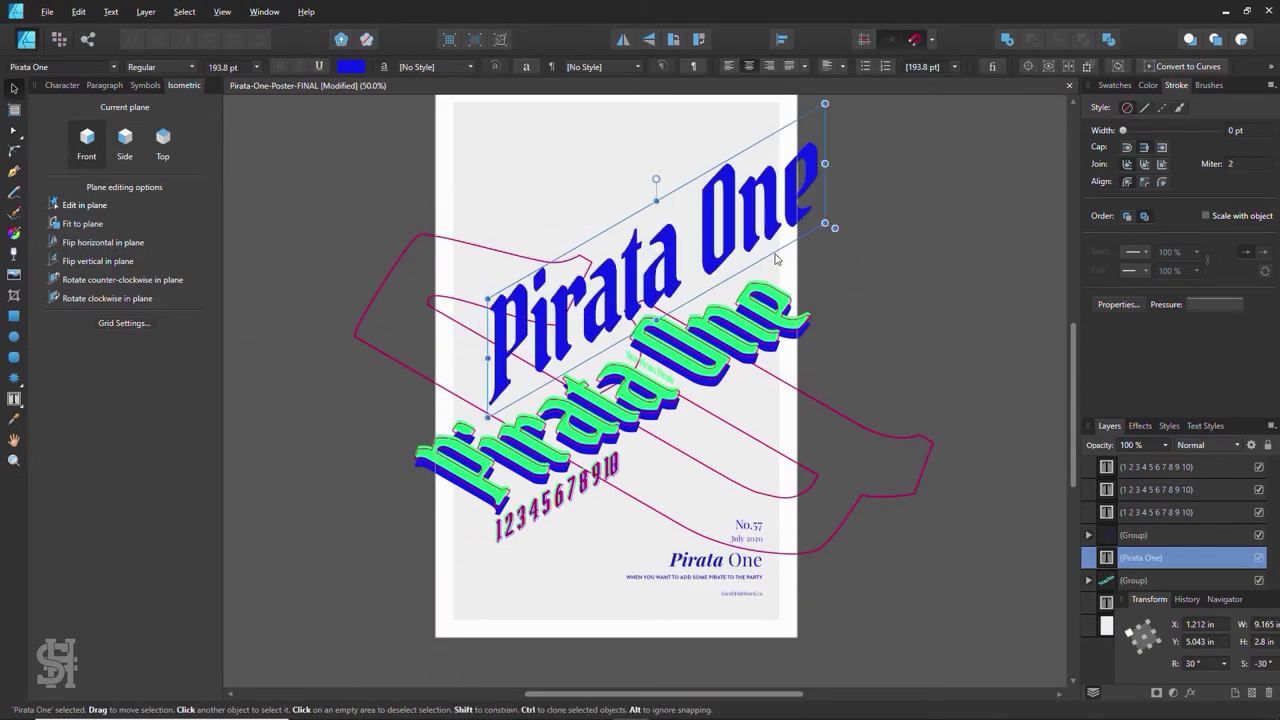
pyautogui.moveTo(838, 140); pyautogui.dragTo(630, 215)
pyautogui.moveTo(561, 246); pyautogui.dragTo(686, 469)
pyautogui.click(945, 278)
# - Open a second view of the poster, close it, and change a view option
pyautogui.scroll(1, 869, 355)
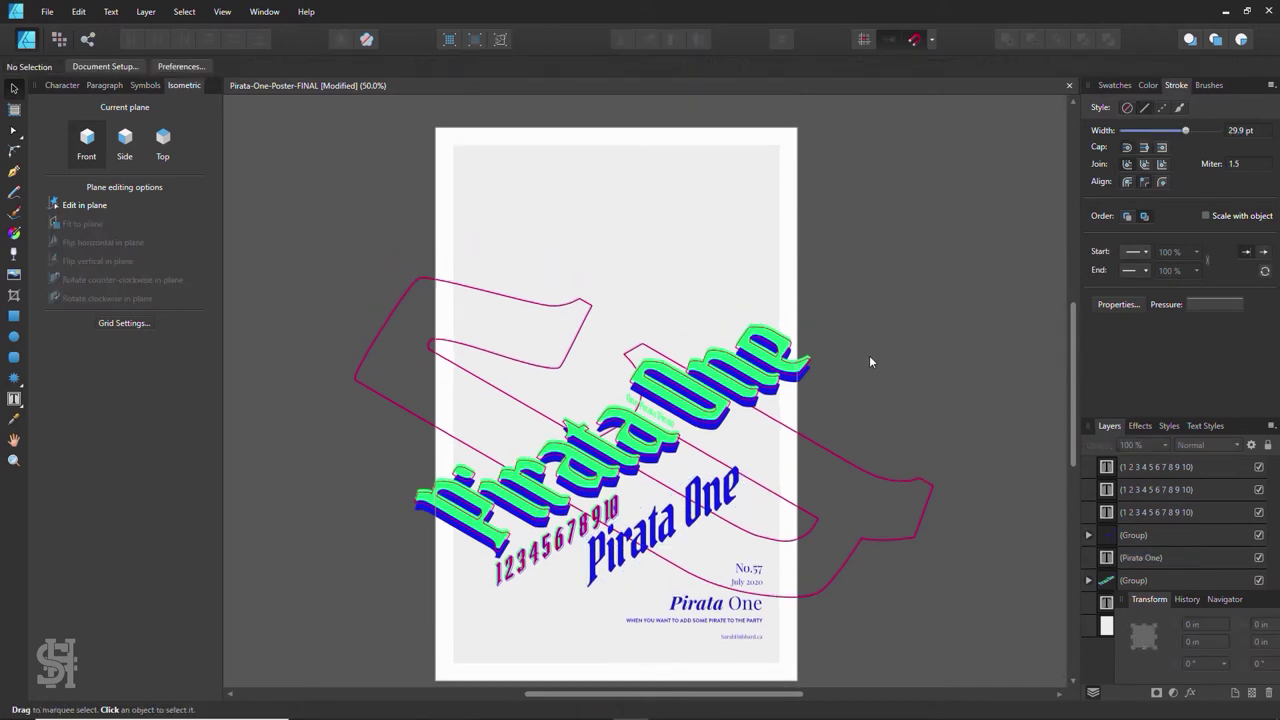
pyautogui.click(264, 11)
pyautogui.click(250, 40)
pyautogui.hotkey('ctrl', 'w')
pyautogui.click(264, 11)
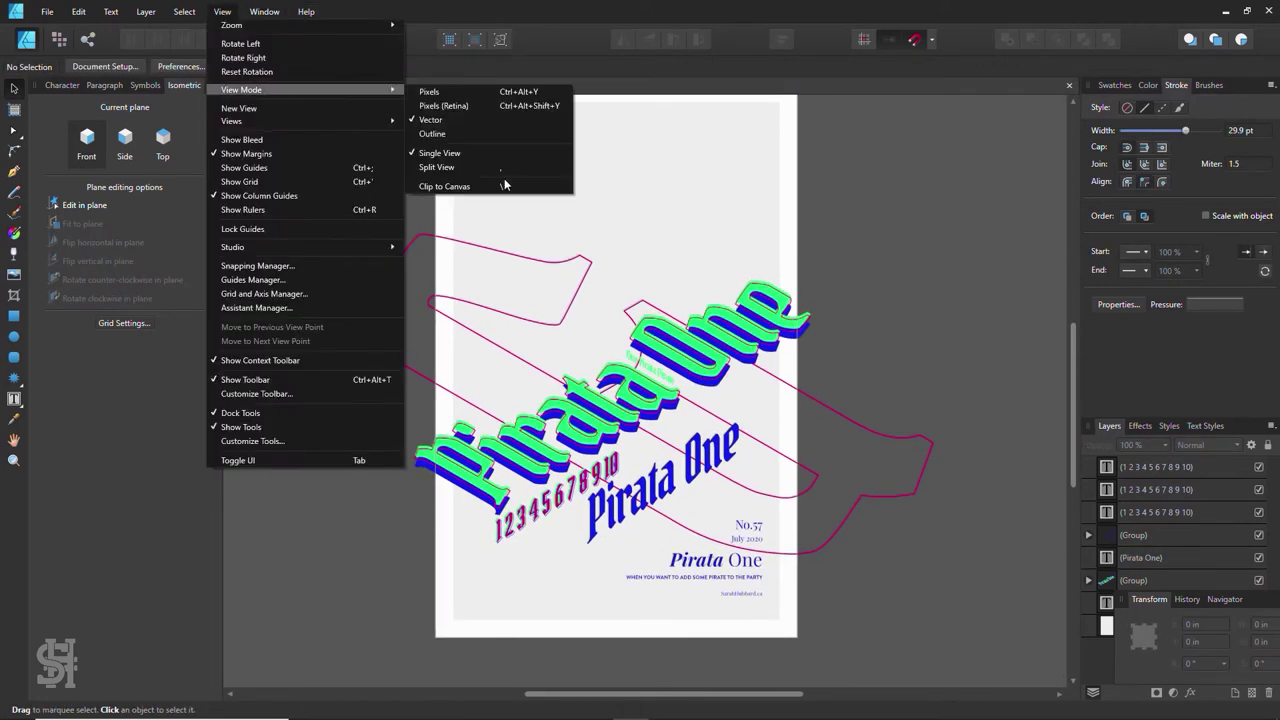
pyautogui.click(503, 177)
# - Place the small blue Pirata One text onto the isometric Side plane
pyautogui.click(660, 480)
pyautogui.click(862, 484)
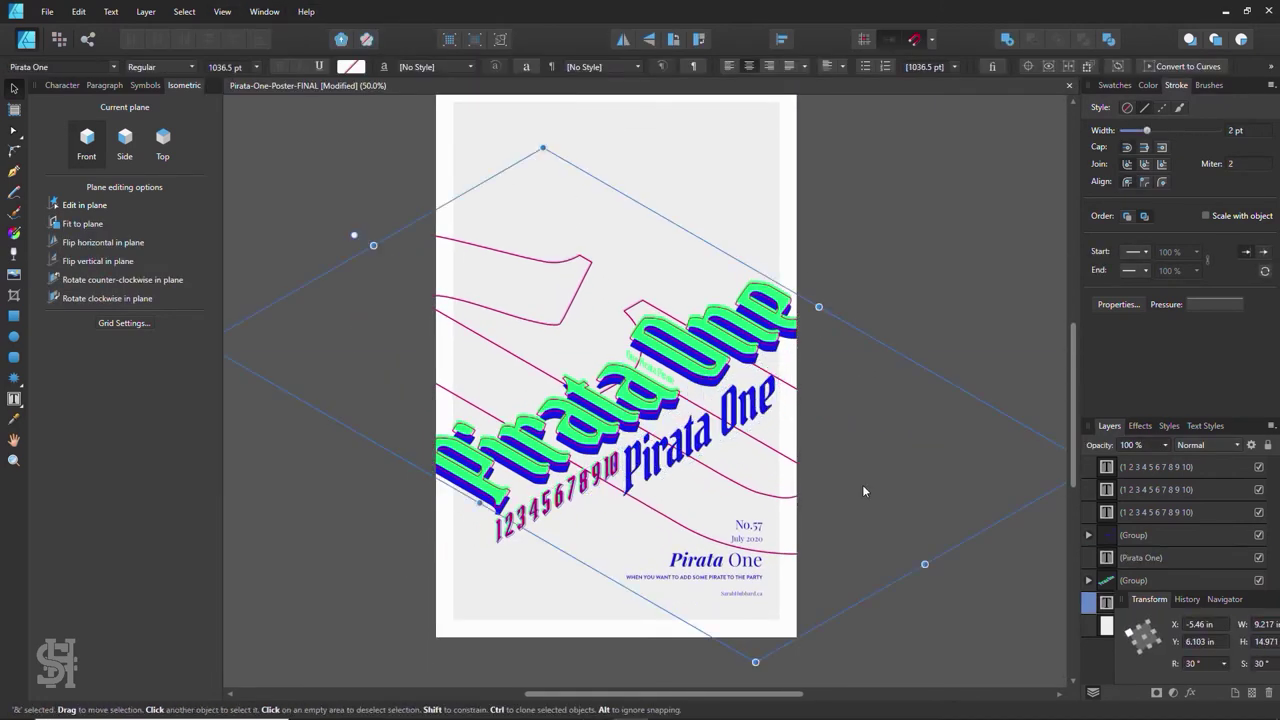
pyautogui.scroll(1, 862, 484)
pyautogui.click(780, 432)
pyautogui.scroll(-1, 1001, 288)
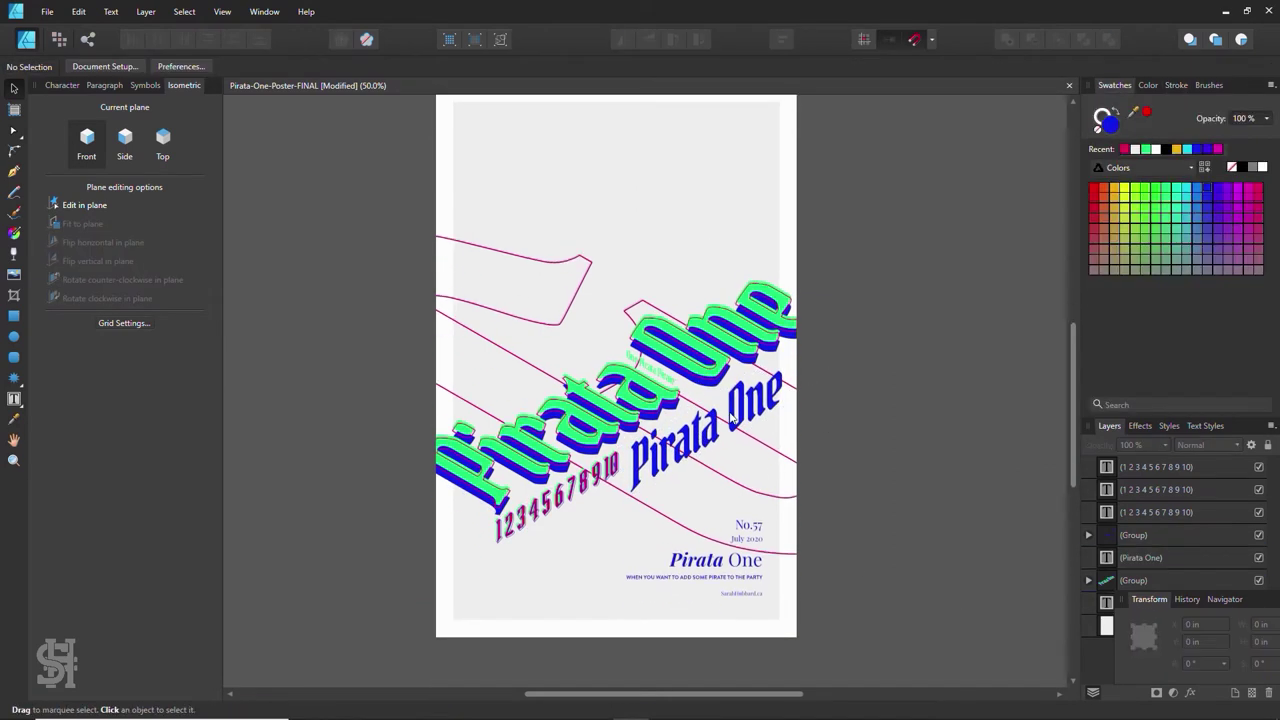
pyautogui.click(704, 437)
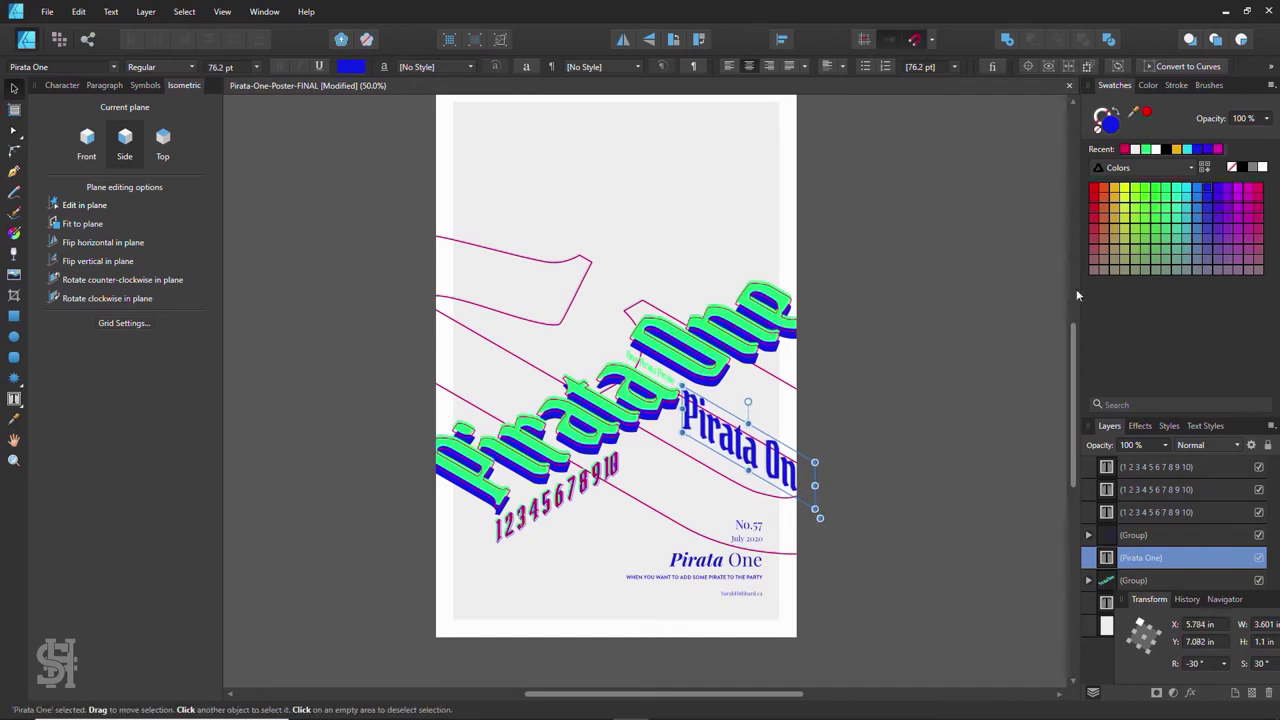
# - Shift the large ampersand slightly to the left
pyautogui.click(928, 398)
pyautogui.moveTo(789, 401); pyautogui.dragTo(756, 431)
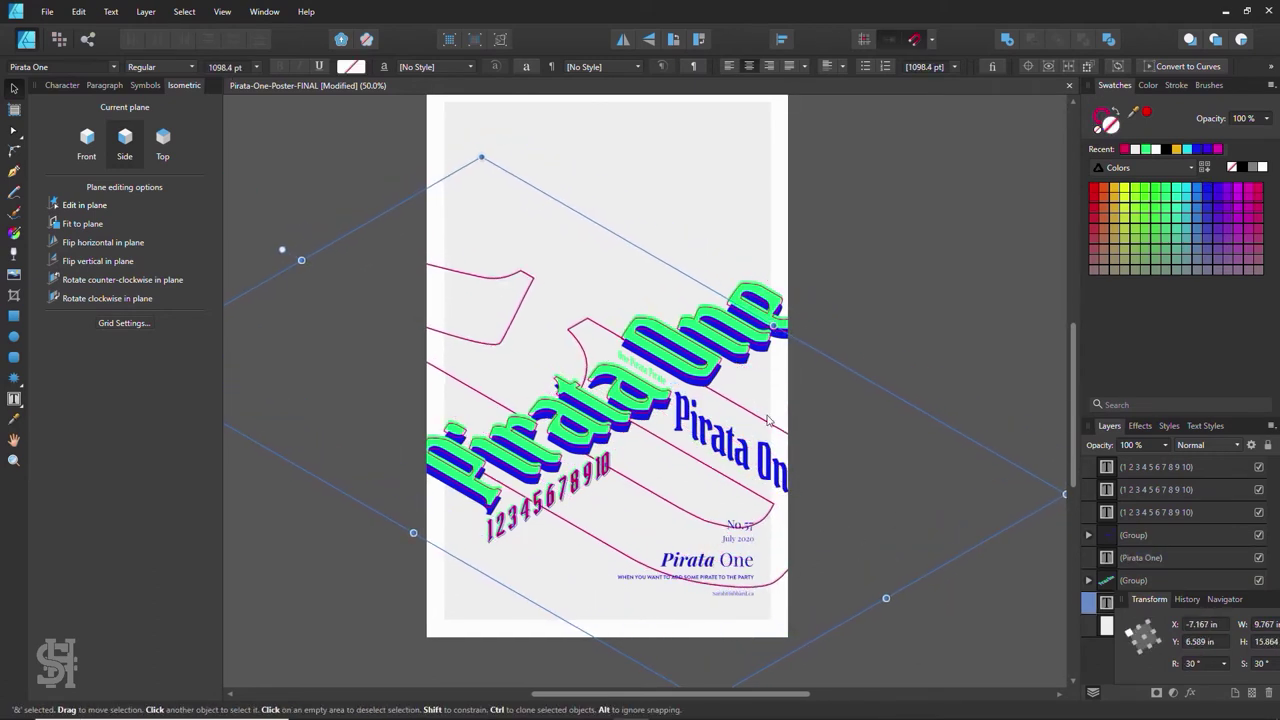
pyautogui.click(875, 183)
pyautogui.scroll(1, 760, 450)
pyautogui.scroll(1, 760, 450)
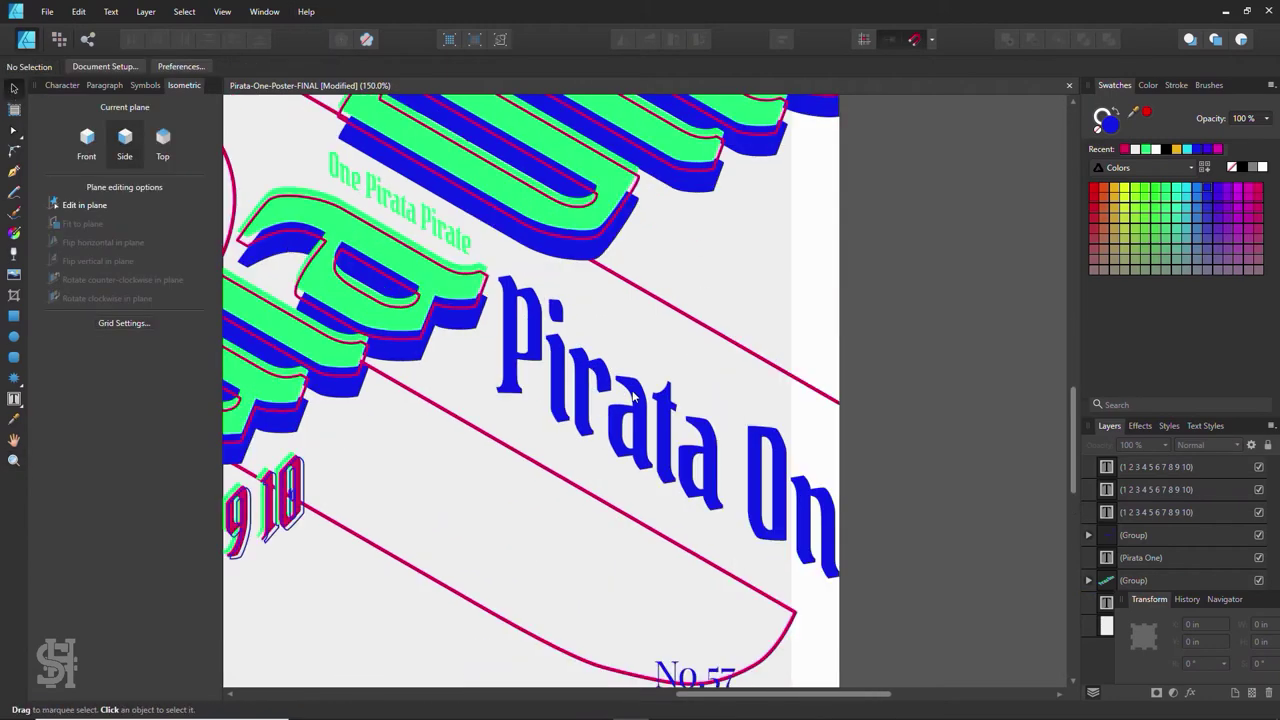
# - Build a green and blue step-duplicated extrusion of the small Pirata One title
pyautogui.click(632, 398)
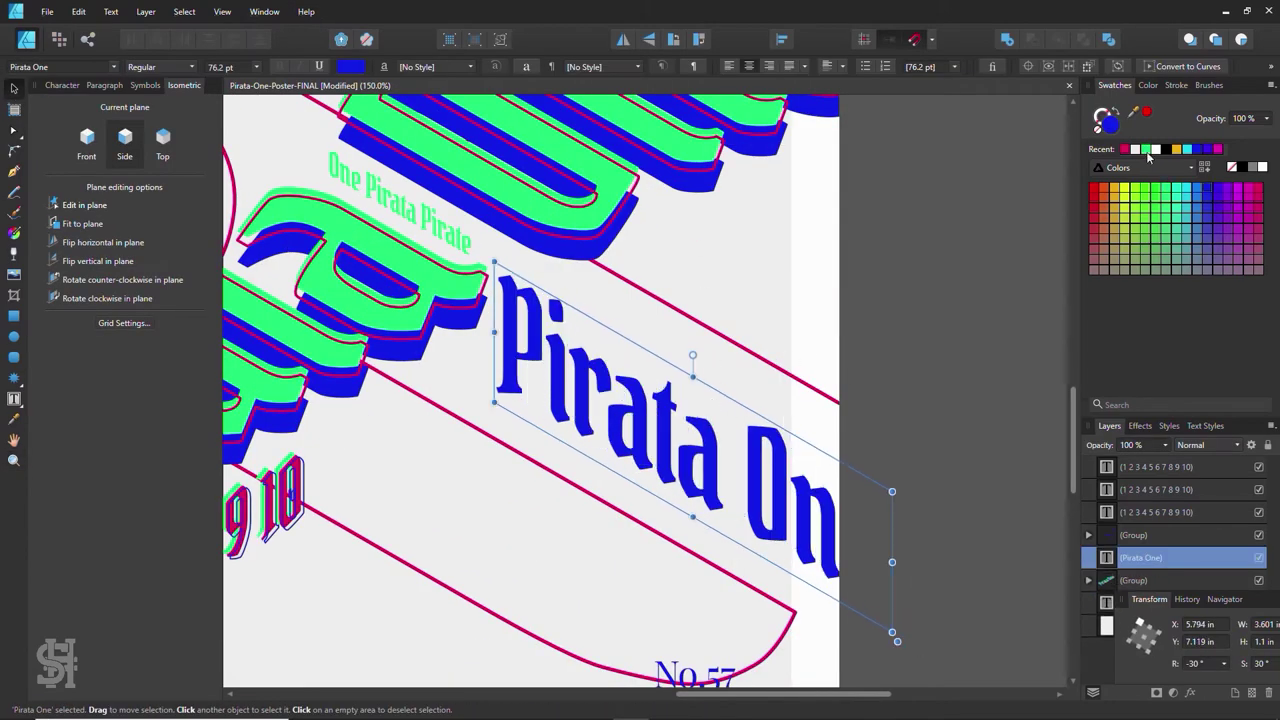
pyautogui.click(1145, 149)
pyautogui.hotkey('ctrl', 'j')
pyautogui.click(1197, 149)
pyautogui.moveTo(670, 445); pyautogui.dragTo(670, 450)
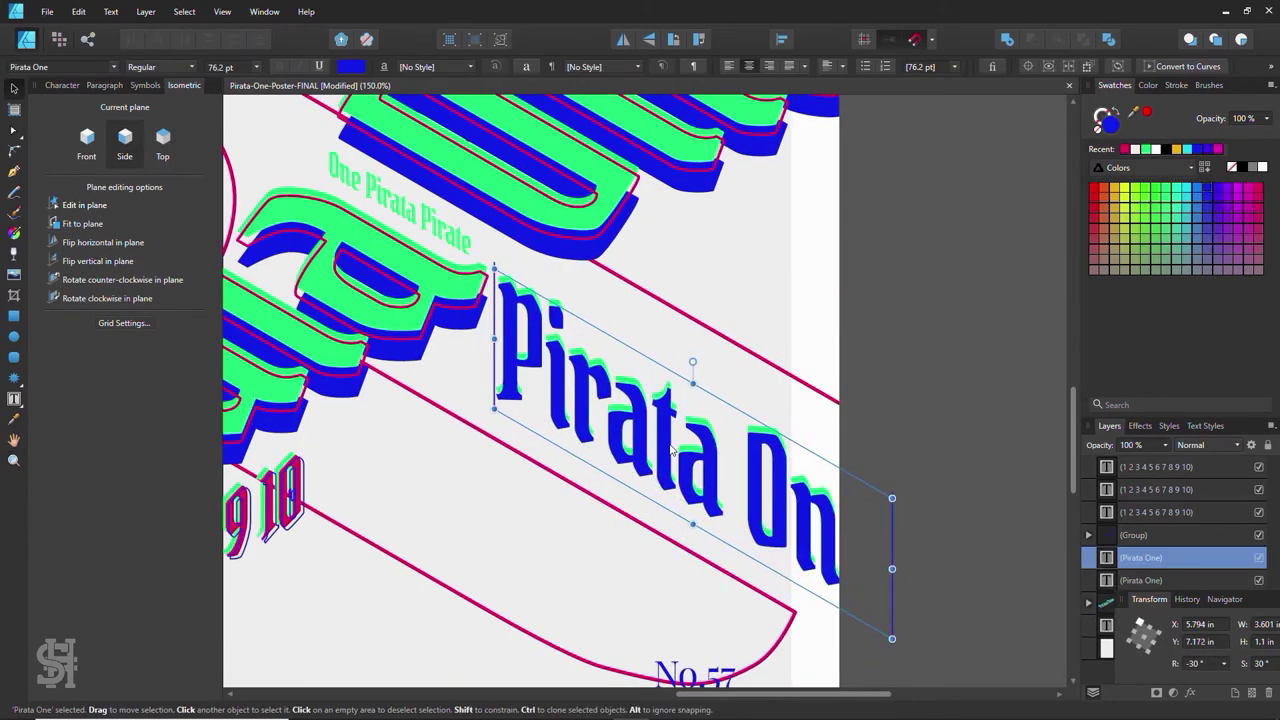
pyautogui.hotkey('ctrl', 'j')
pyautogui.hotkey('ctrl', 'j')
pyautogui.hotkey('ctrl', 'j')
pyautogui.hotkey('ctrl', 'j')
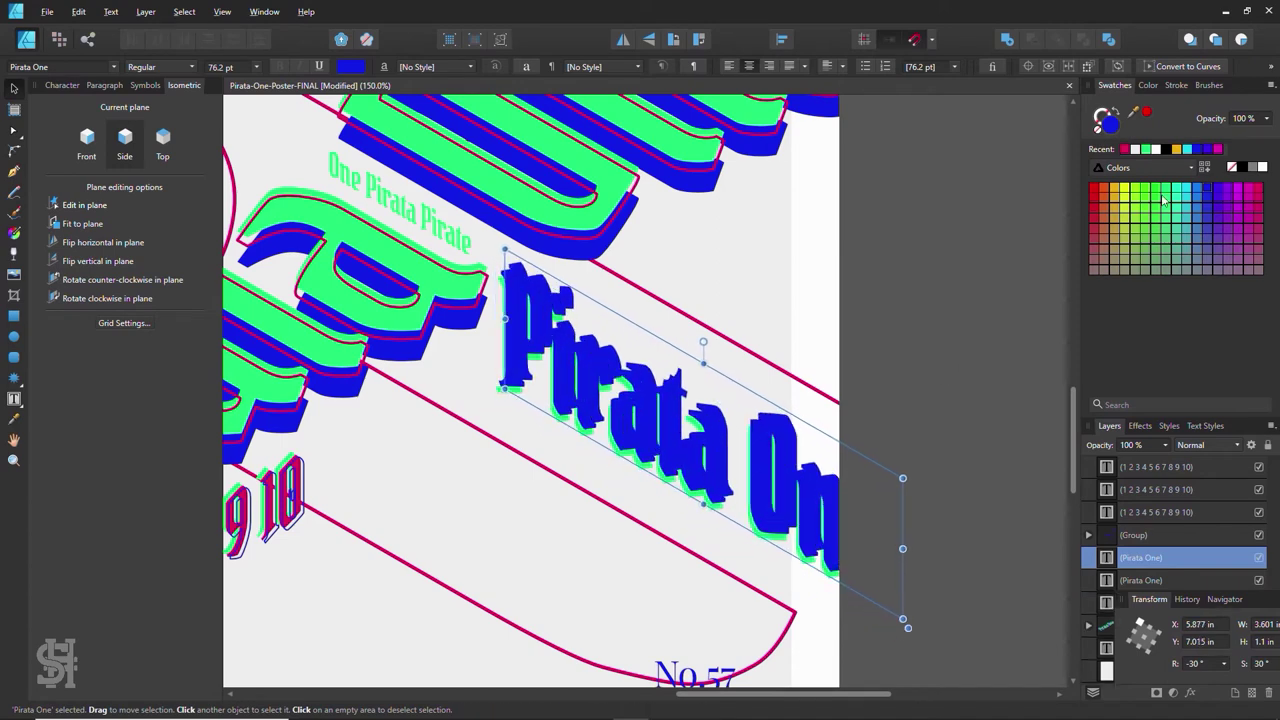
# - Give the top copy no fill and an outline stroke, nudged onto the blue text
pyautogui.click(1232, 167)
pyautogui.click(1176, 85)
pyautogui.press('Left')
pyautogui.press('Left')
pyautogui.press('Down')
pyautogui.press('Down')
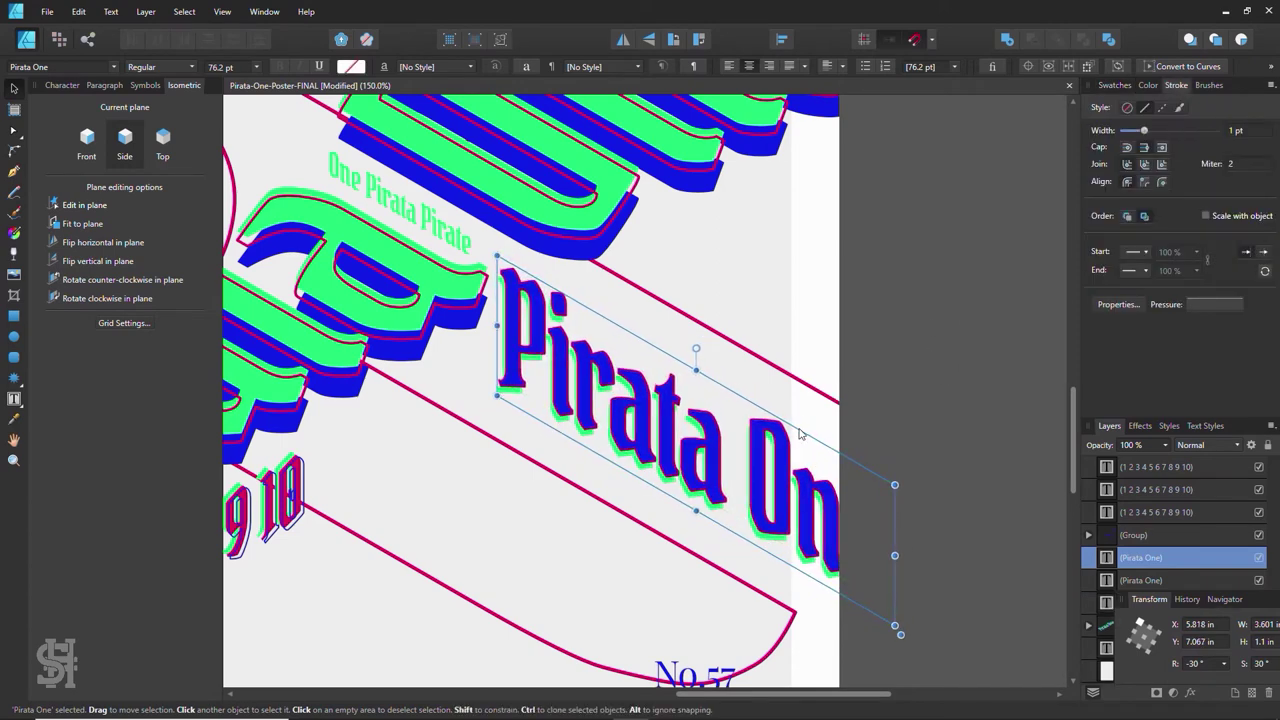
# - Deselect the title and zoom out to review the whole poster
pyautogui.click(965, 395)
pyautogui.scroll(-2, 965, 395)
pyautogui.moveTo(603, 365); pyautogui.dragTo(700, 365)
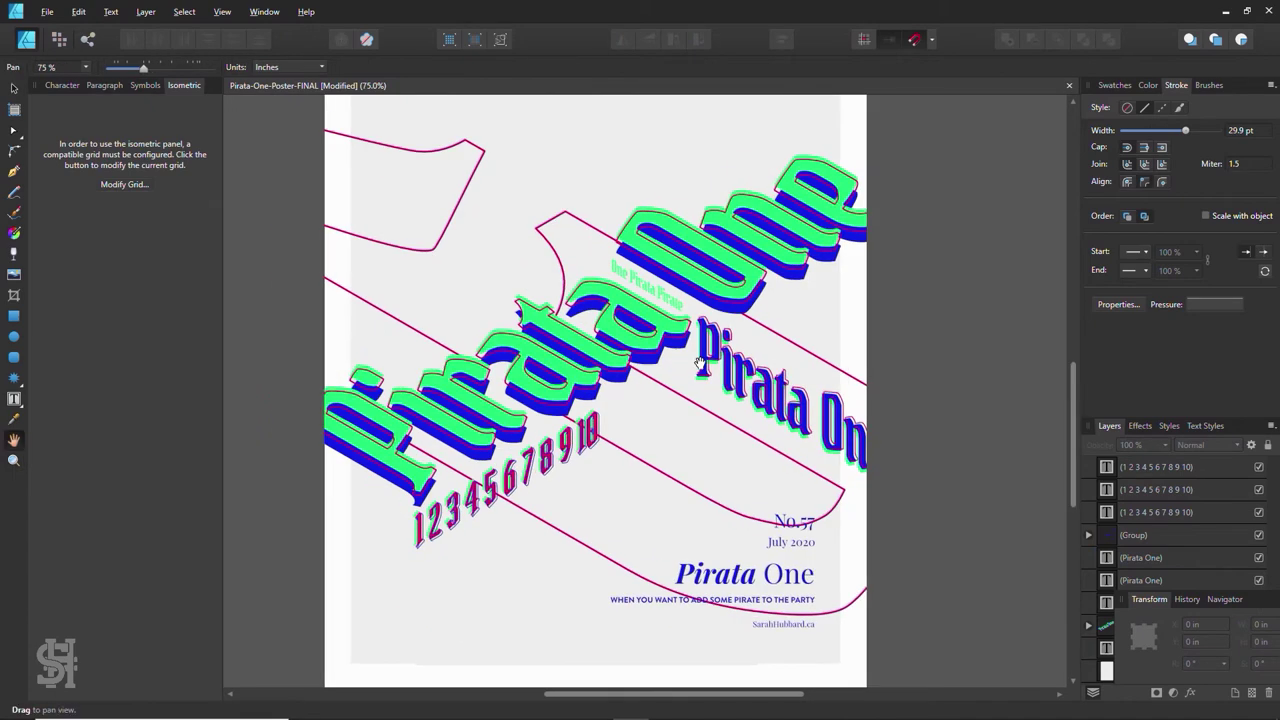
pyautogui.scroll(-1, 515, 310)
pyautogui.press('v')
pyautogui.click(921, 559)
# - Turn off Clip to Canvas and enable Show grid in the isometric Grid Settings
pyautogui.hotkey('ctrl', 'd')
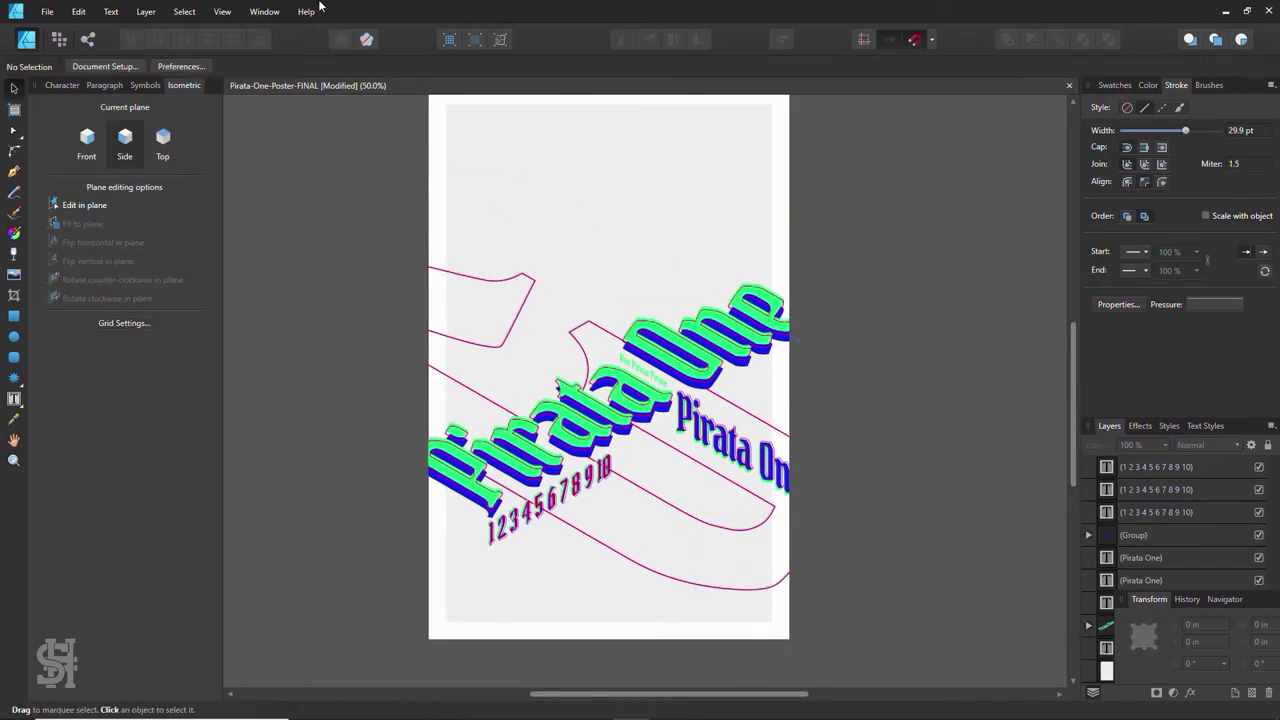
pyautogui.click(222, 11)
pyautogui.click(494, 175)
pyautogui.scroll(1, 274, 343)
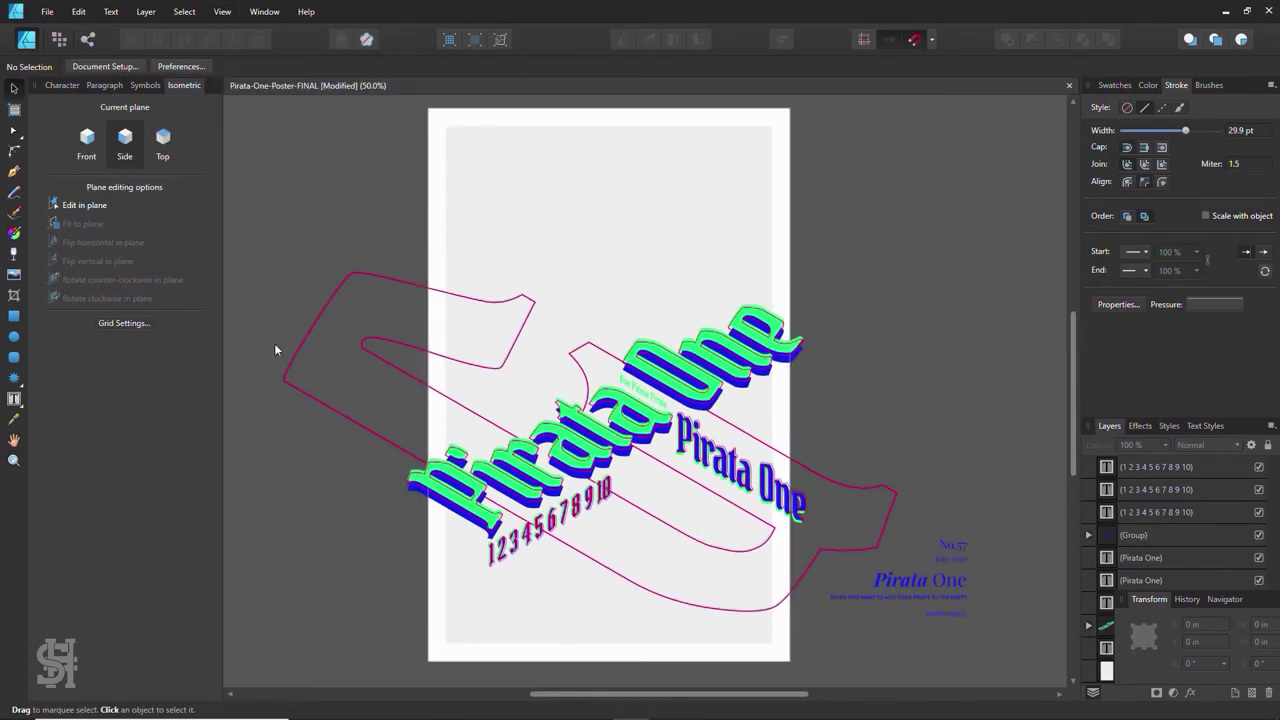
pyautogui.click(140, 324)
pyautogui.moveTo(572, 102); pyautogui.dragTo(896, 106)
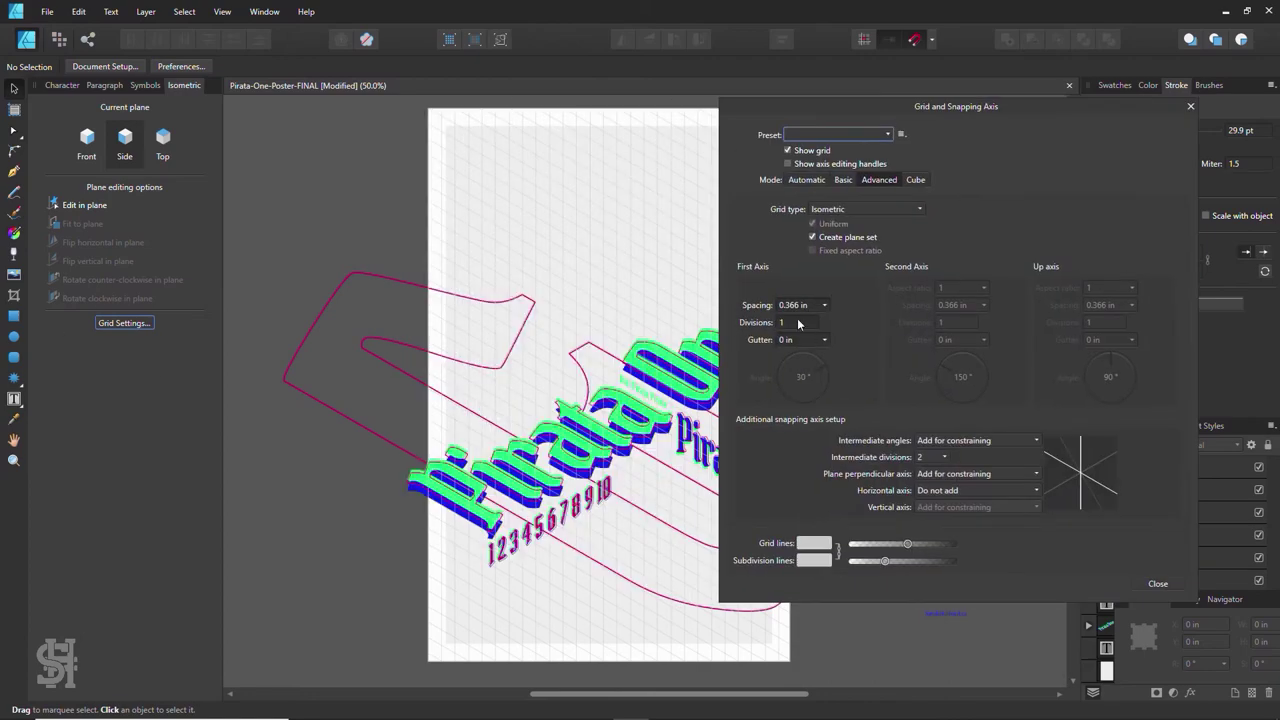
pyautogui.click(1157, 584)
# - Fit the whole page in view, select all objects, then deselect them
pyautogui.scroll(1, 741, 268)
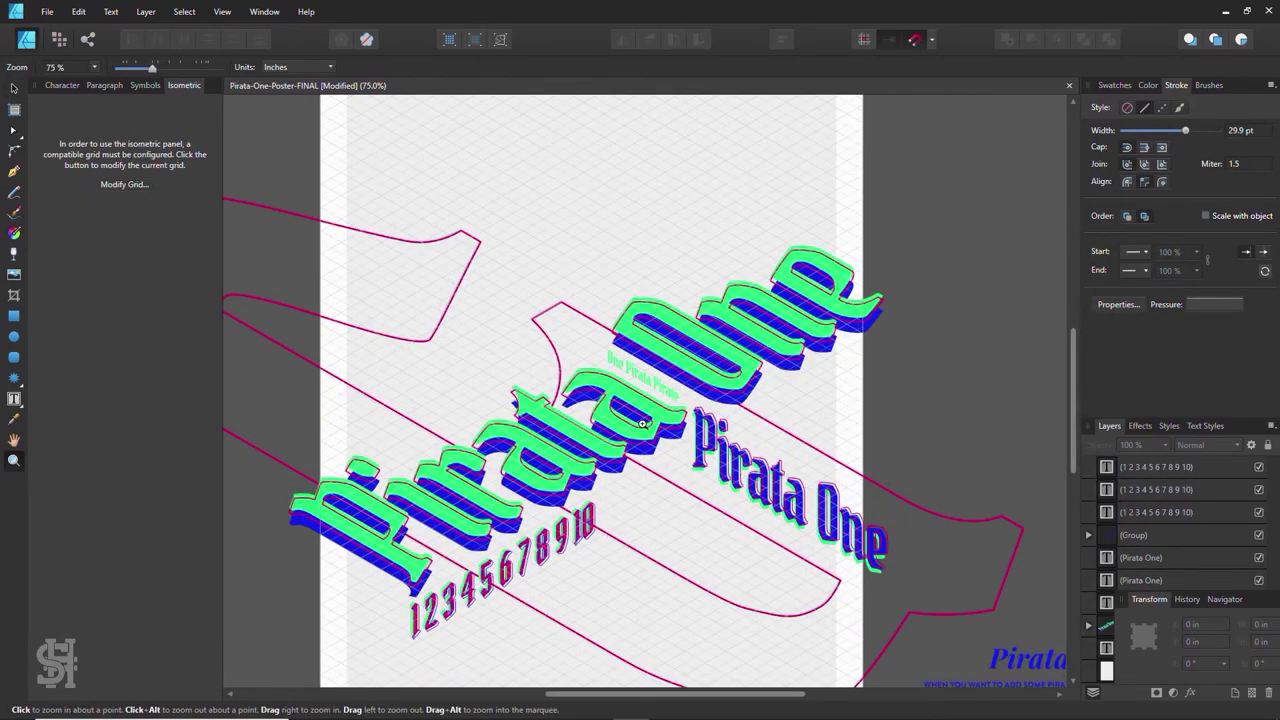
pyautogui.scroll(-1, 600, 300)
pyautogui.click(363, 271)
pyautogui.hotkey('ctrl', '0')
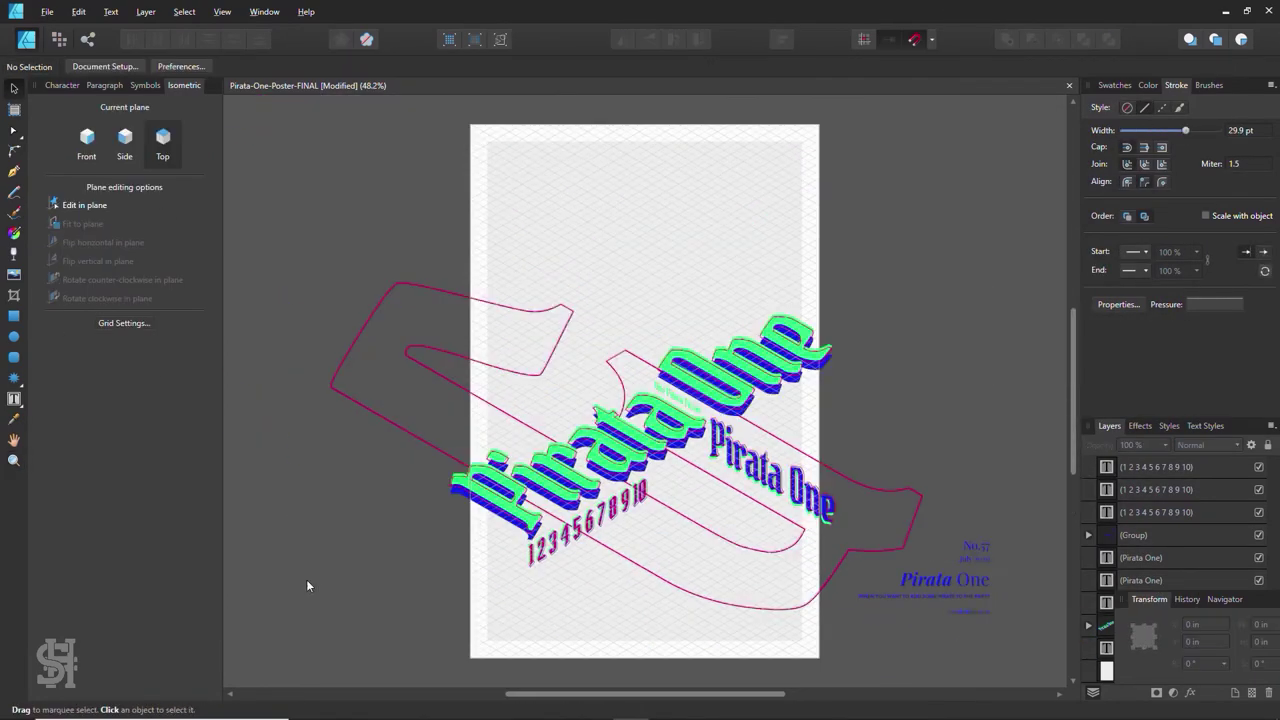
pyautogui.hotkey('ctrl', 'a')
pyautogui.keyDown('shift'); pyautogui.click(497, 629); pyautogui.keyUp('shift')
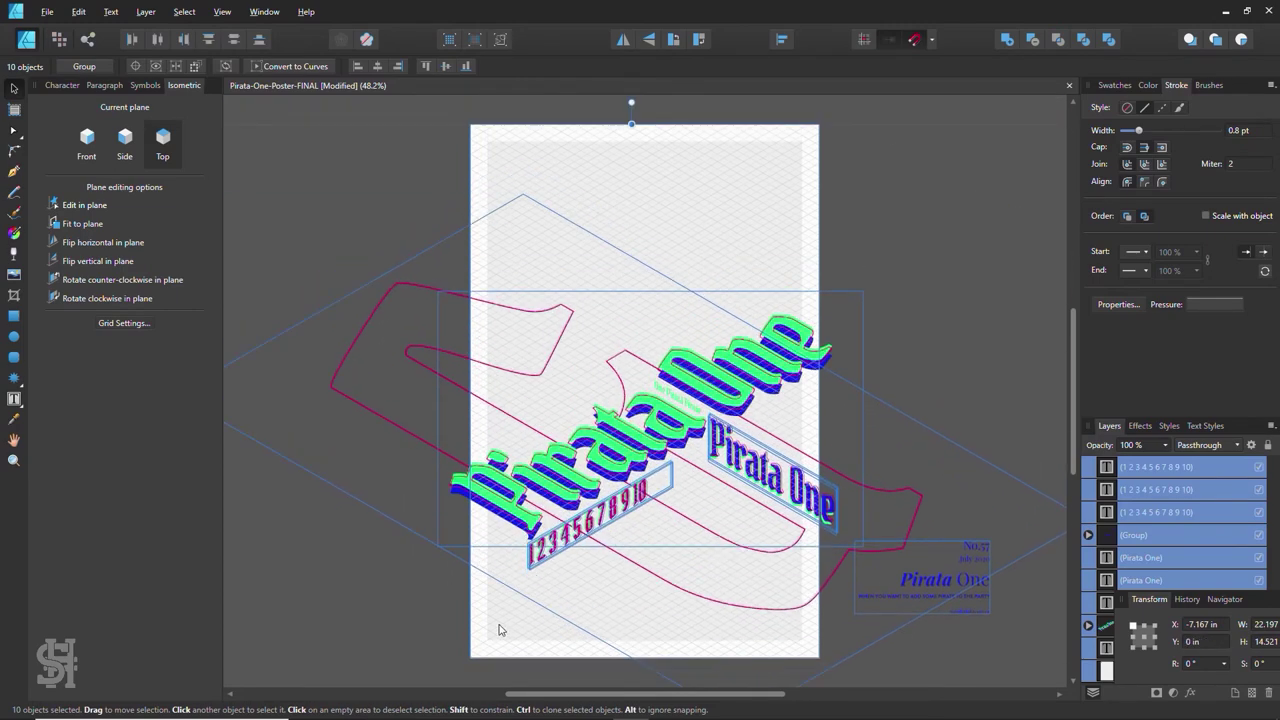
pyautogui.click(353, 605)
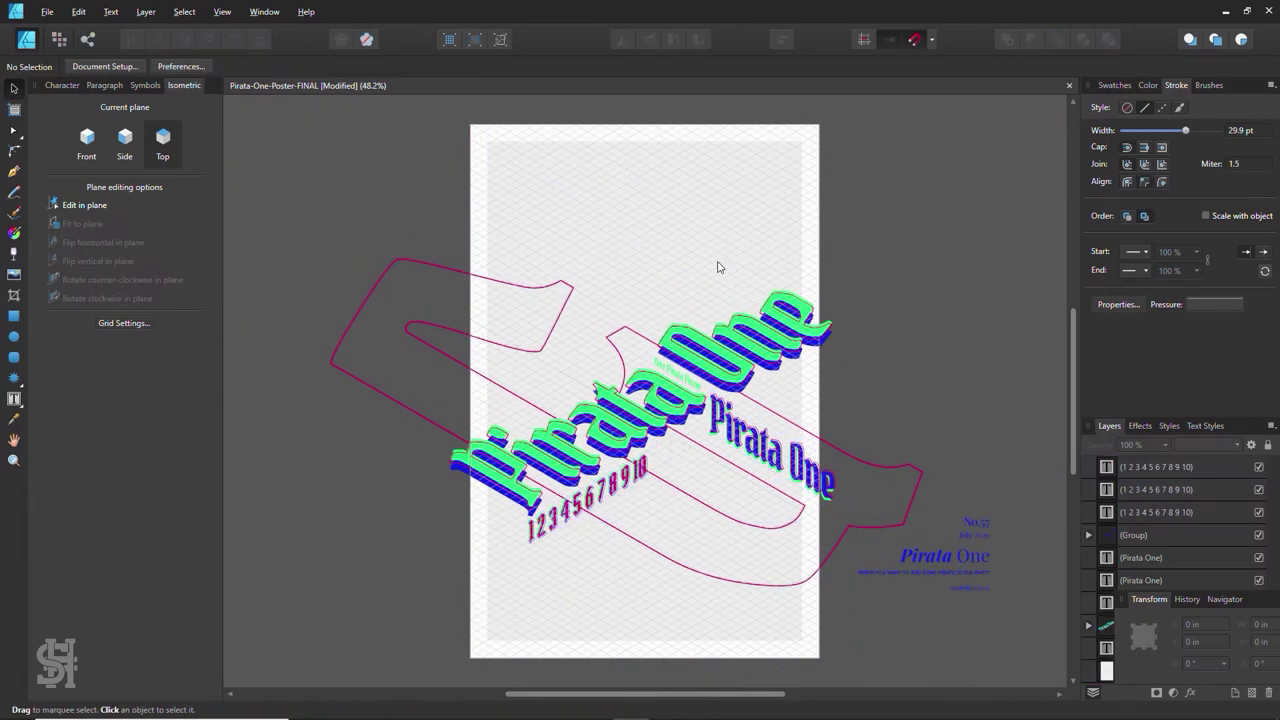
# - Draw a small isometric rectangle below the number row and select it
pyautogui.press('m')
pyautogui.hotkey('ctrl', '1')
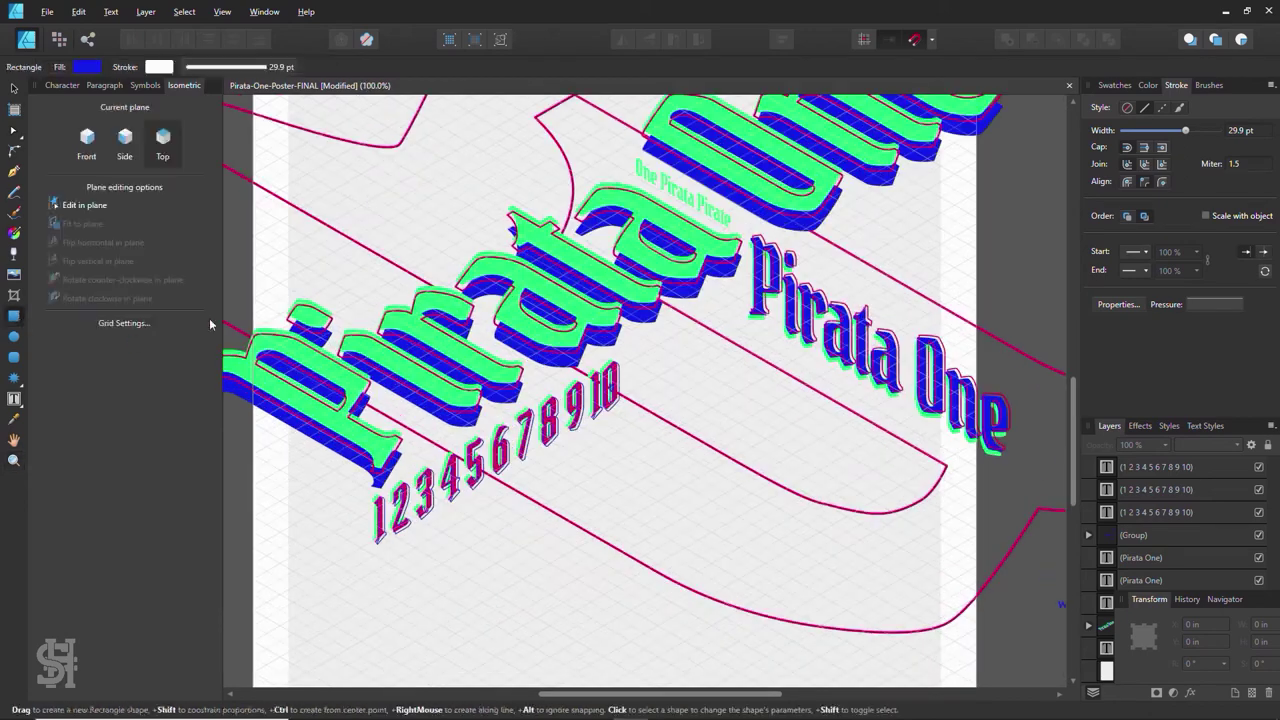
pyautogui.press('Escape')
pyautogui.moveTo(632, 456); pyautogui.dragTo(630, 484)
pyautogui.click(1114, 85)
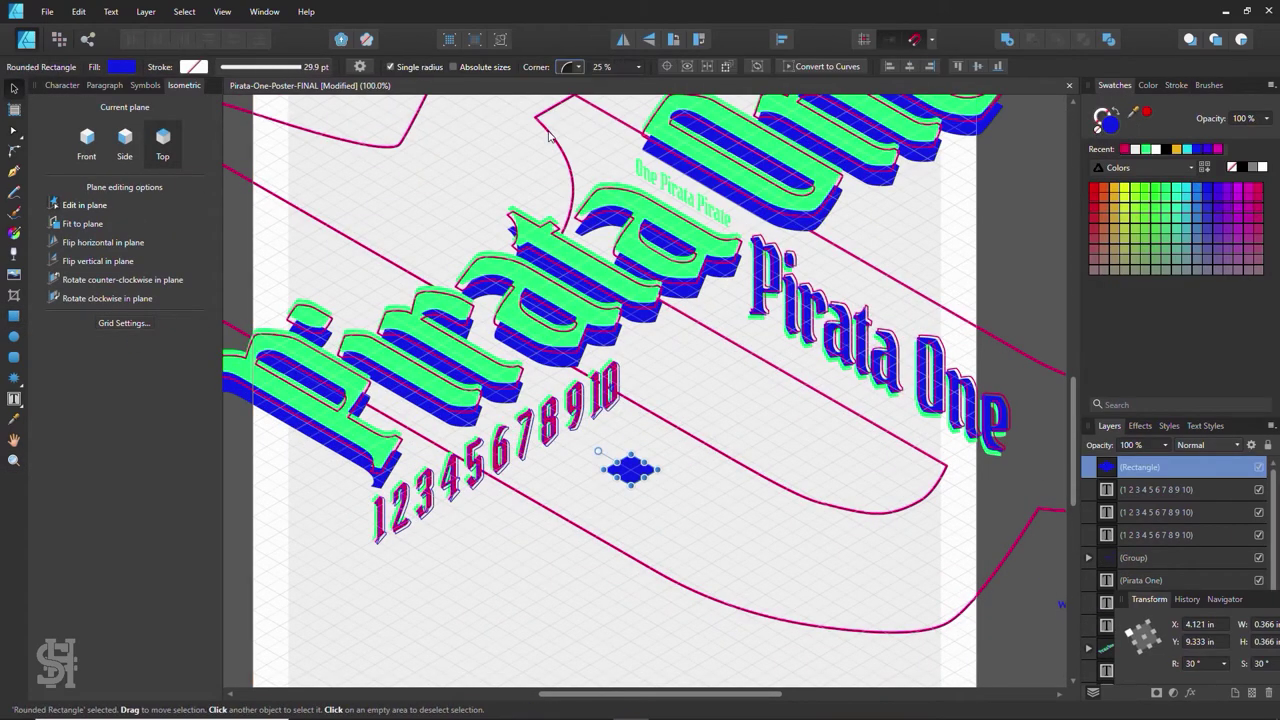
pyautogui.press('v')
pyautogui.click(616, 491)
pyautogui.click(628, 470)
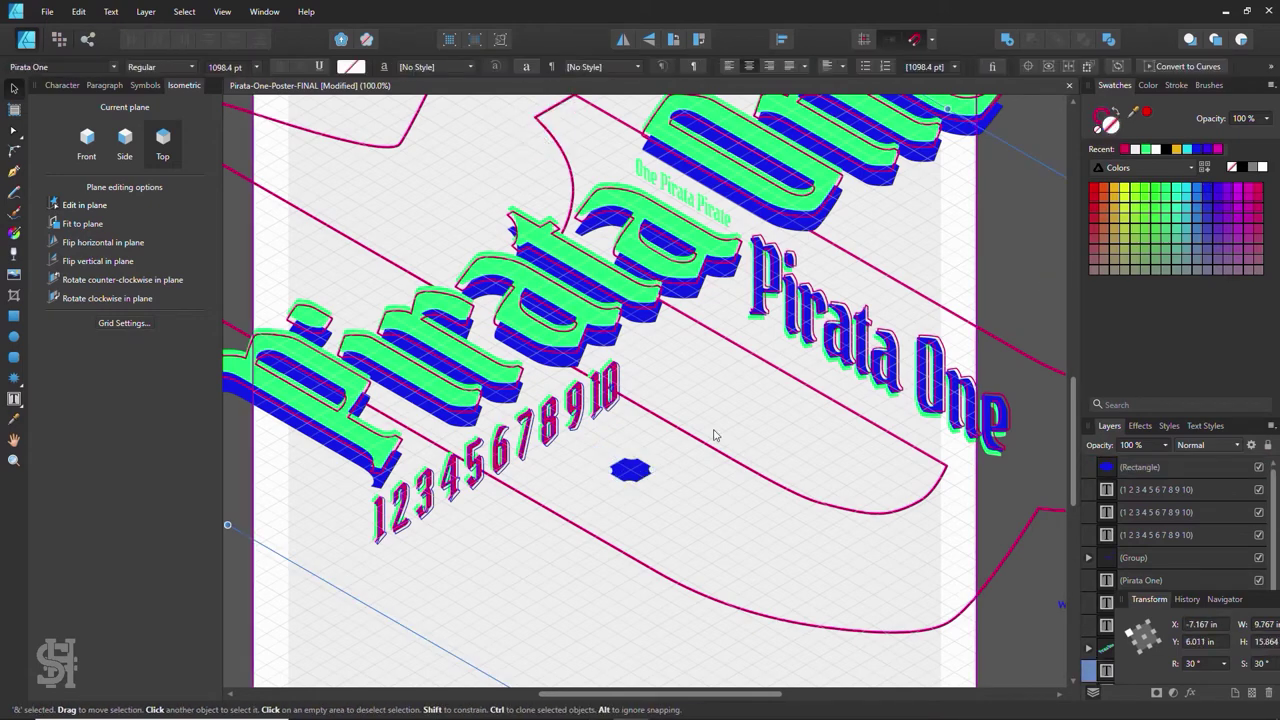
# - Set the small rectangle's corners to rounded
pyautogui.click(540, 66)
pyautogui.click(542, 100)
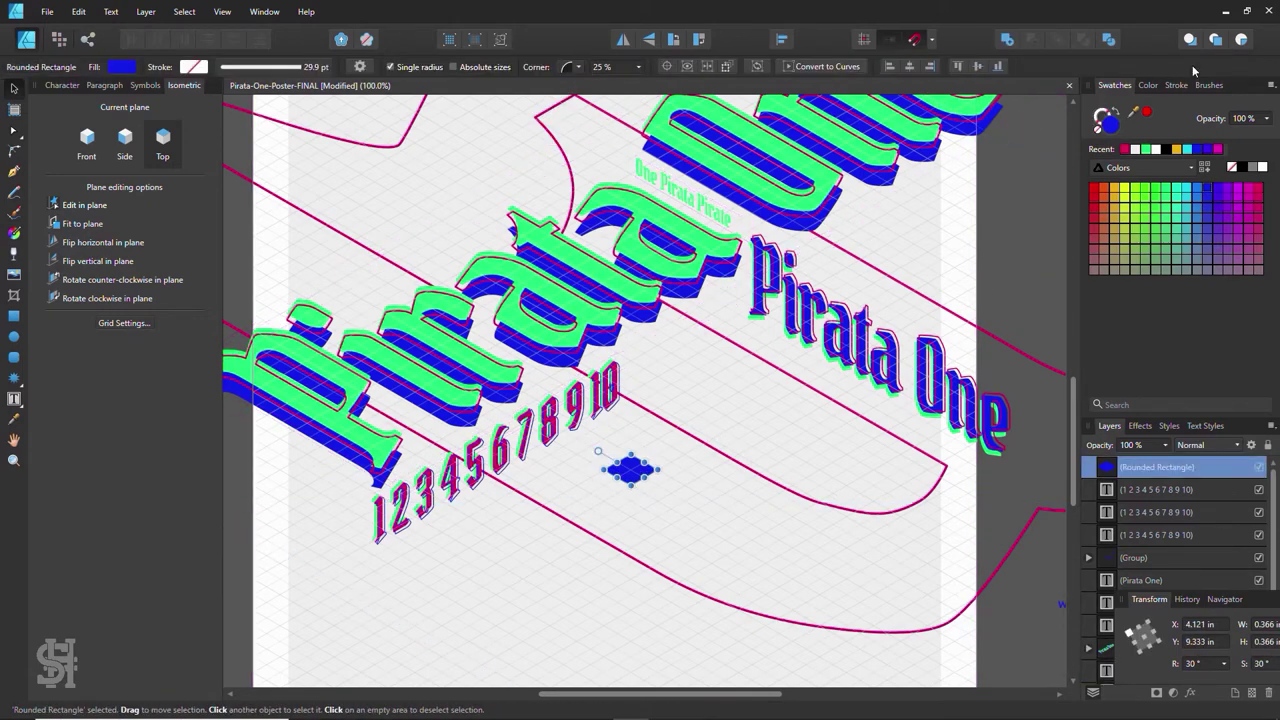
pyautogui.scroll(5, 643, 480)
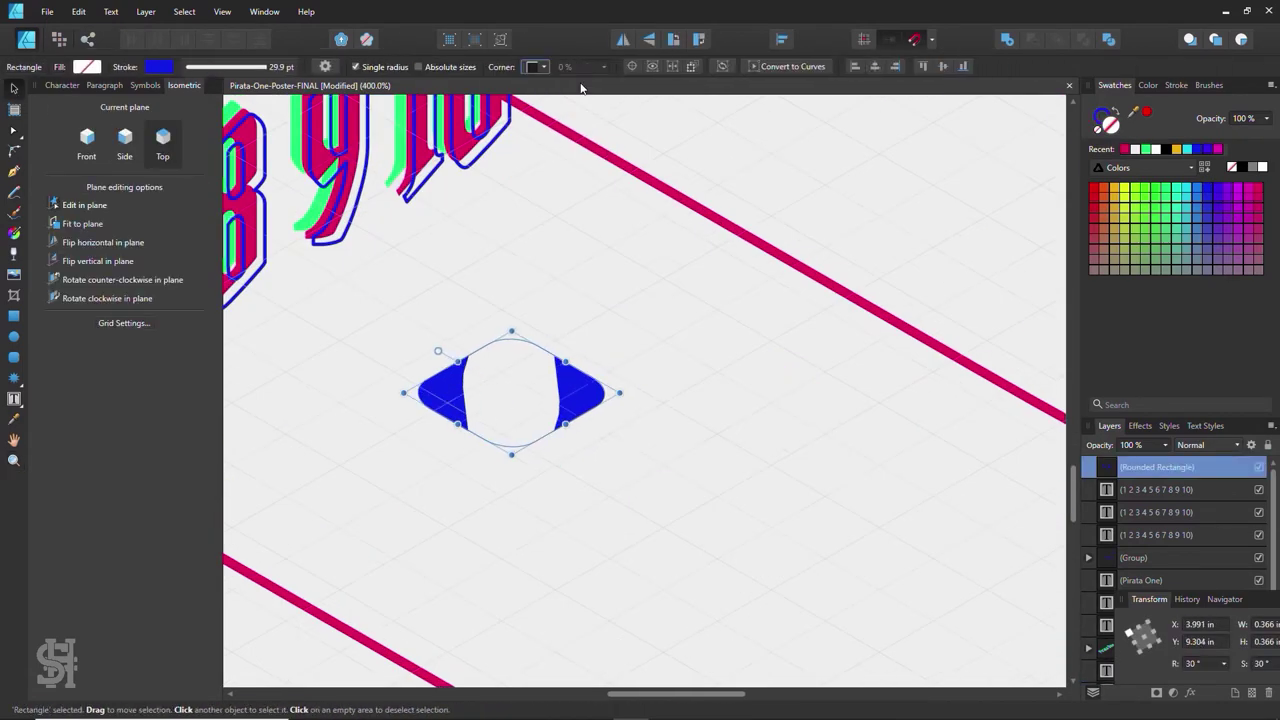
pyautogui.hotkey('ctrl', 'z')
pyautogui.click(540, 66)
pyautogui.click(543, 101)
# - Draw a trial diamond on the top plane, then undo and delete the misshapen result
pyautogui.moveTo(447, 405); pyautogui.dragTo(444, 507)
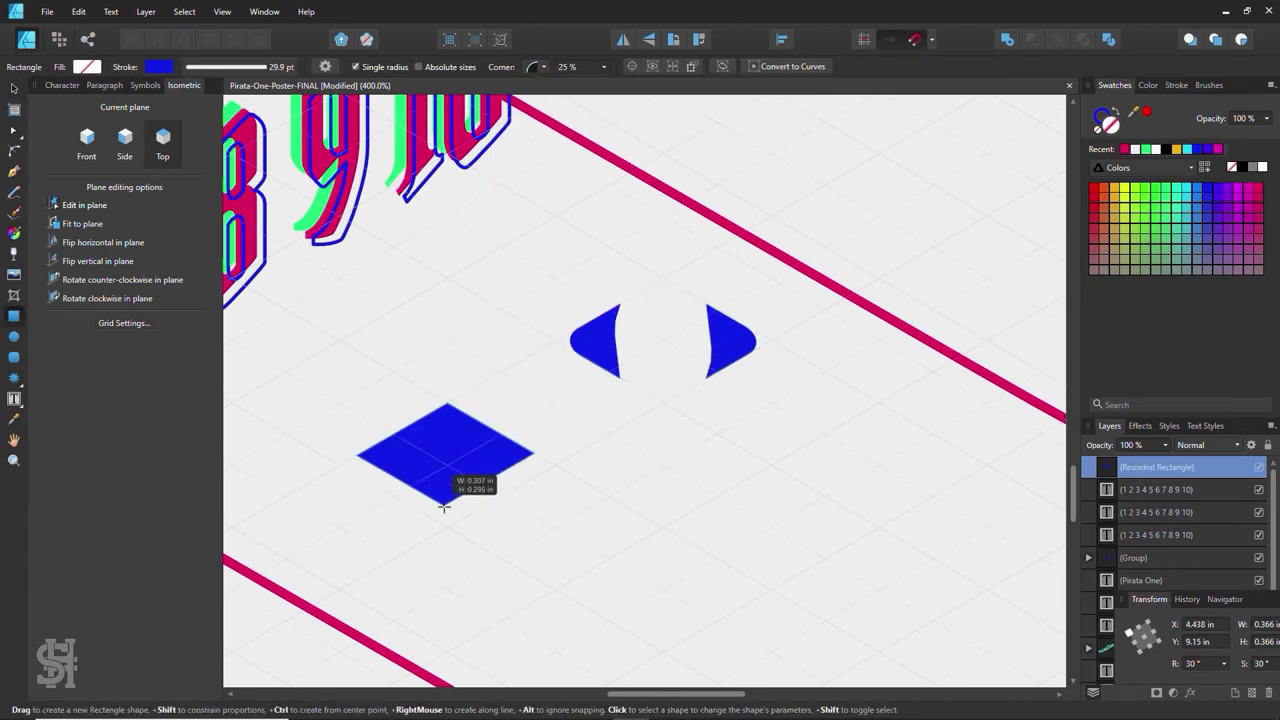
pyautogui.click(543, 68)
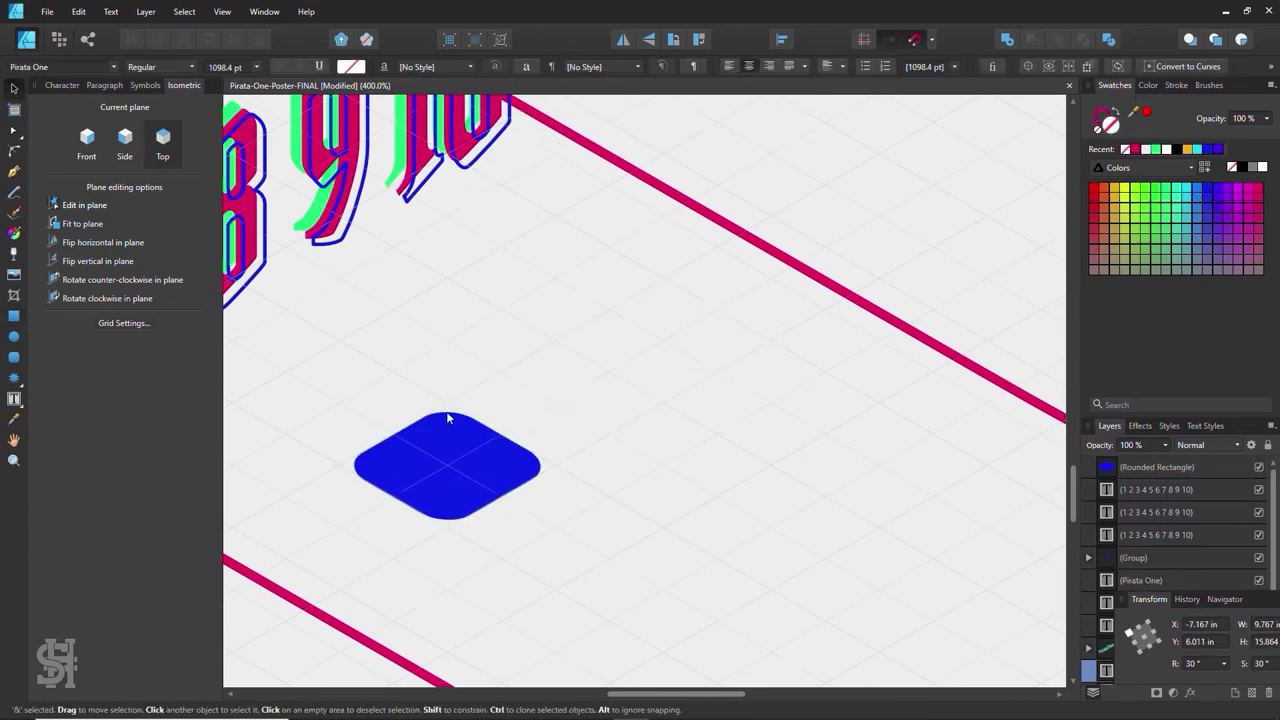
pyautogui.hotkey('ctrl', 'z')
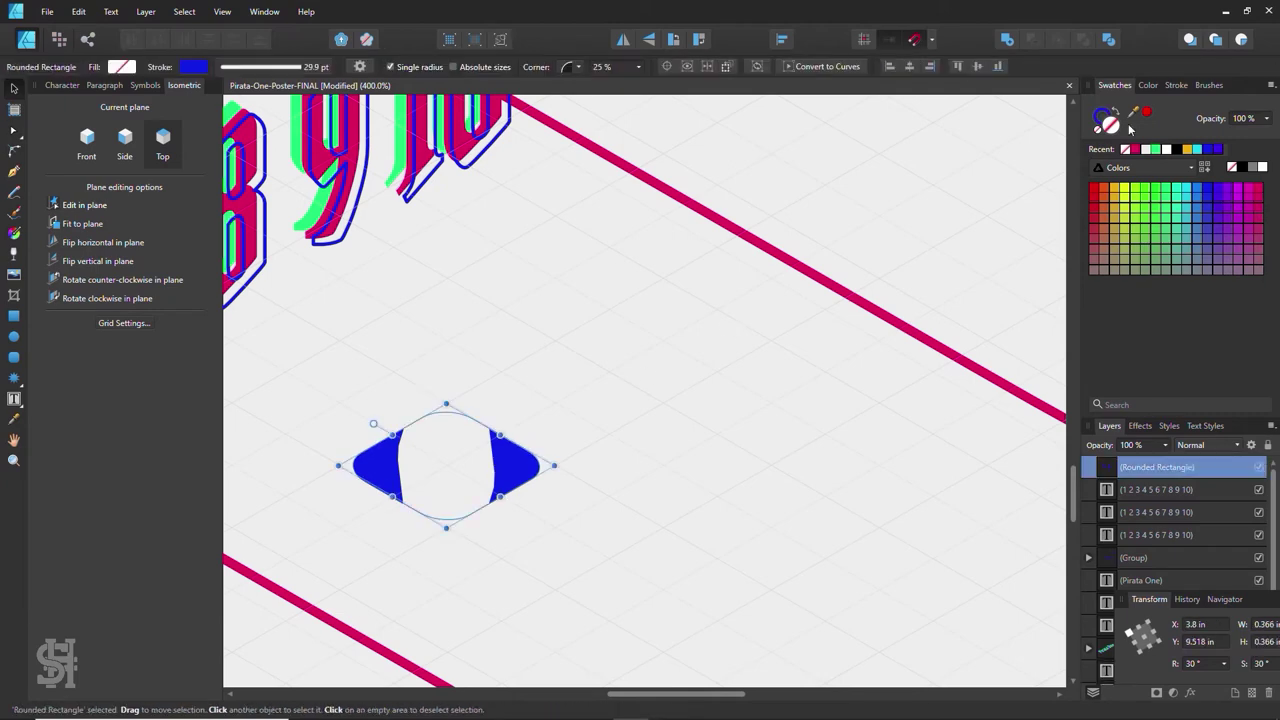
pyautogui.press('Delete')
# - Draw a fresh isometric diamond, outline only, with rounded 25% corners
pyautogui.press('m')
pyautogui.moveTo(663, 281)
pyautogui.mouseDown()
pyautogui.moveTo(677, 380)
pyautogui.moveTo(663, 403)
pyautogui.mouseUp()
pyautogui.click(1122, 122)
pyautogui.click(1176, 85)
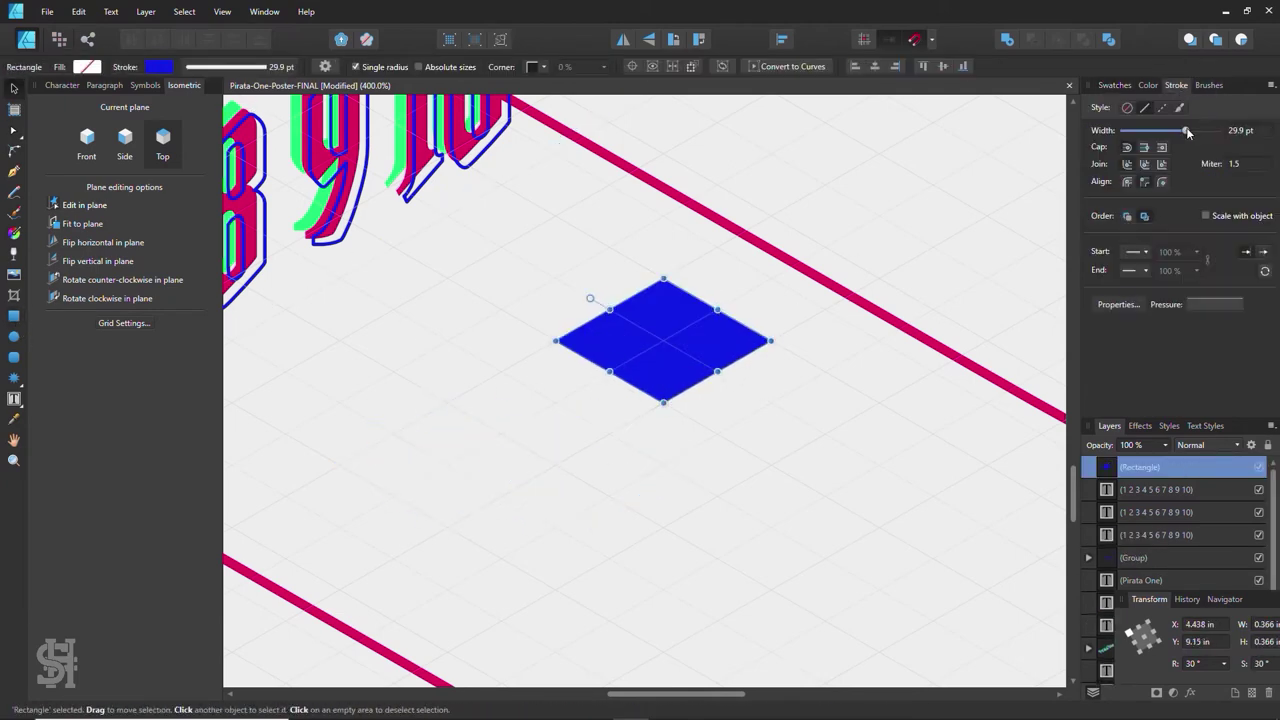
pyautogui.hotkey('ctrl', 'z')
pyautogui.hotkey('ctrl', 'z')
pyautogui.hotkey('ctrl', 'z')
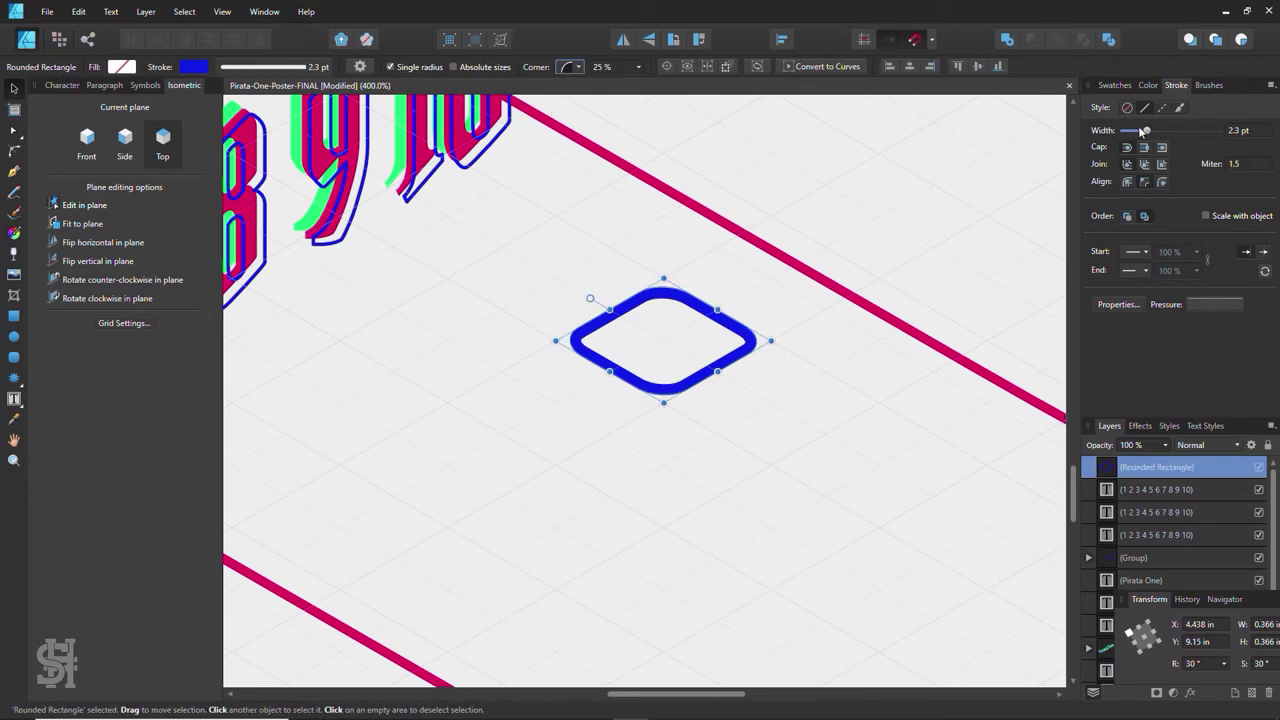
pyautogui.scroll(-4, 575, 407)
# - Ctrl-drag a smaller clone of the diamond to its lower left
pyautogui.press('v')
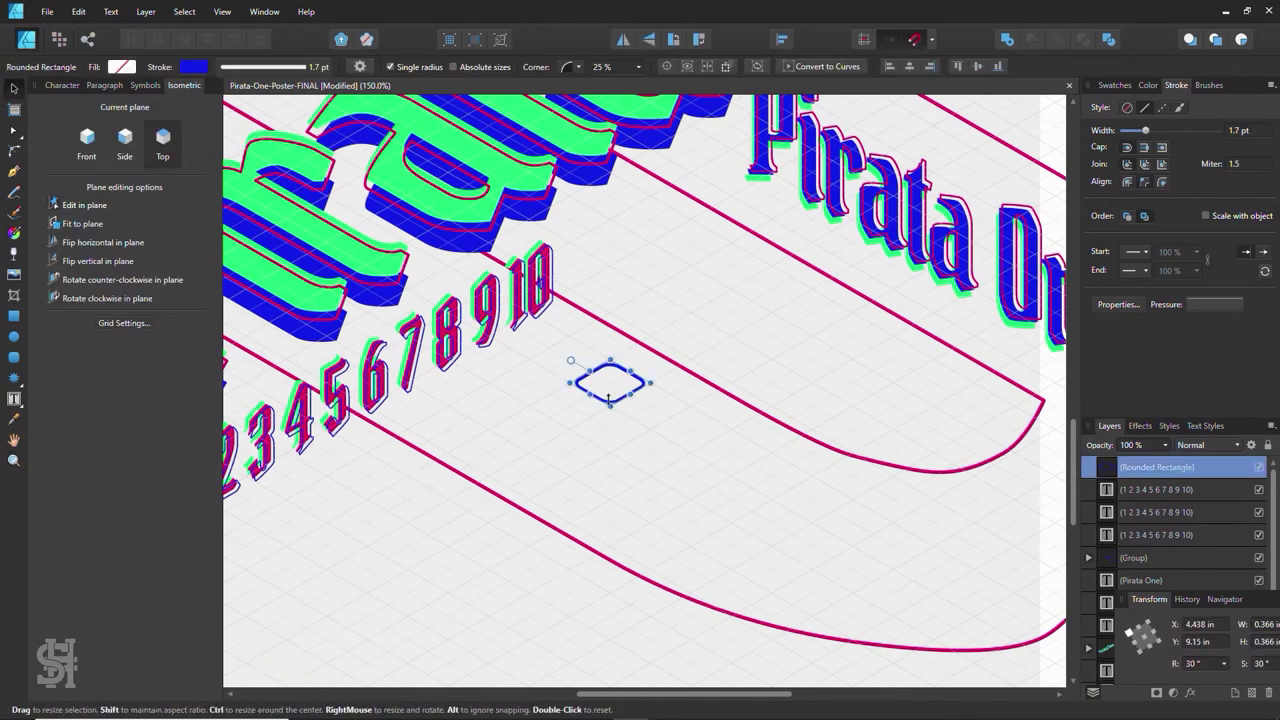
pyautogui.scroll(-5, 618, 428)
pyautogui.scroll(7, 618, 428)
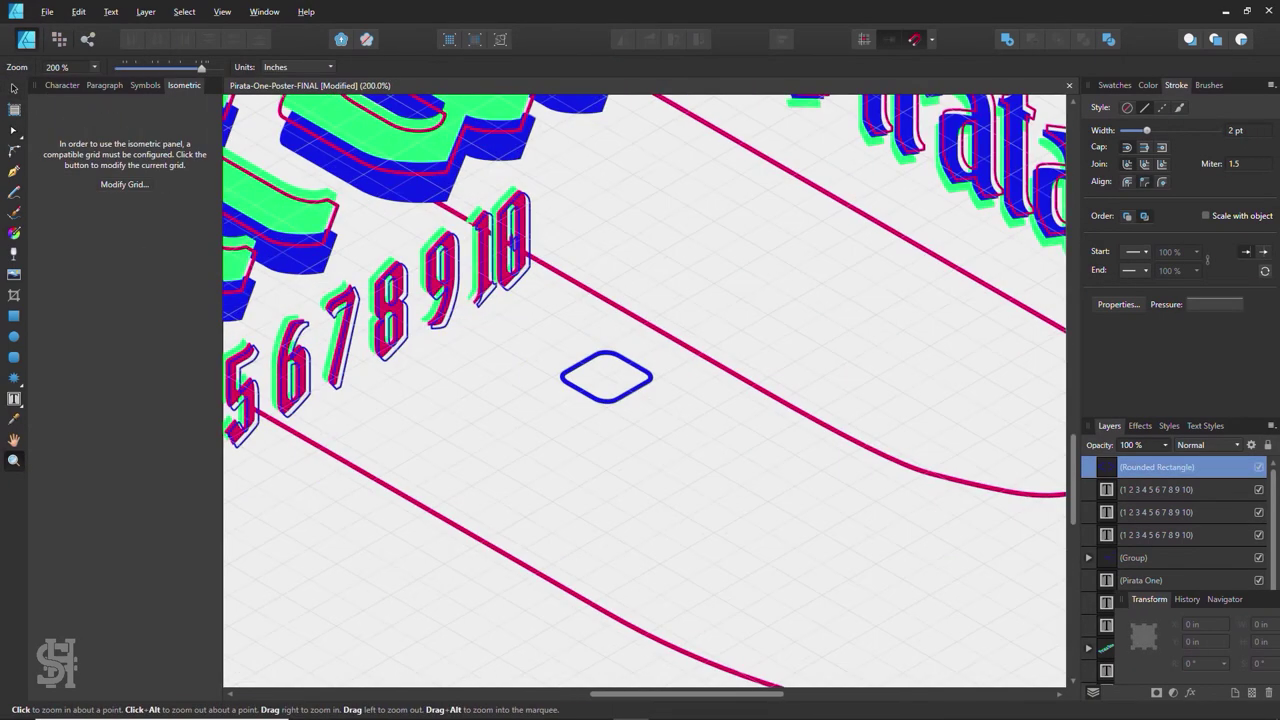
pyautogui.moveTo(619, 406); pyautogui.dragTo(565, 456)
# - Show the color swatches and move the small pink diamond slightly down
pyautogui.click(1114, 84)
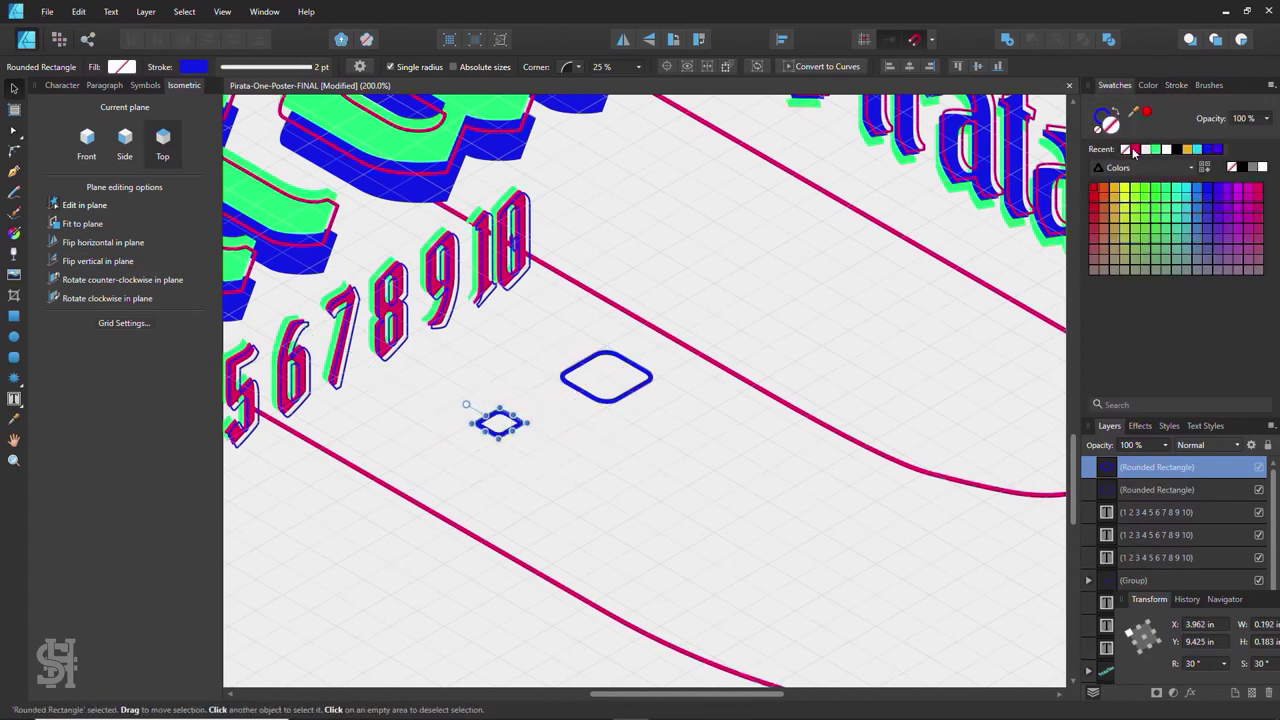
pyautogui.click(686, 286)
pyautogui.scroll(-3, 686, 286)
pyautogui.click(652, 386)
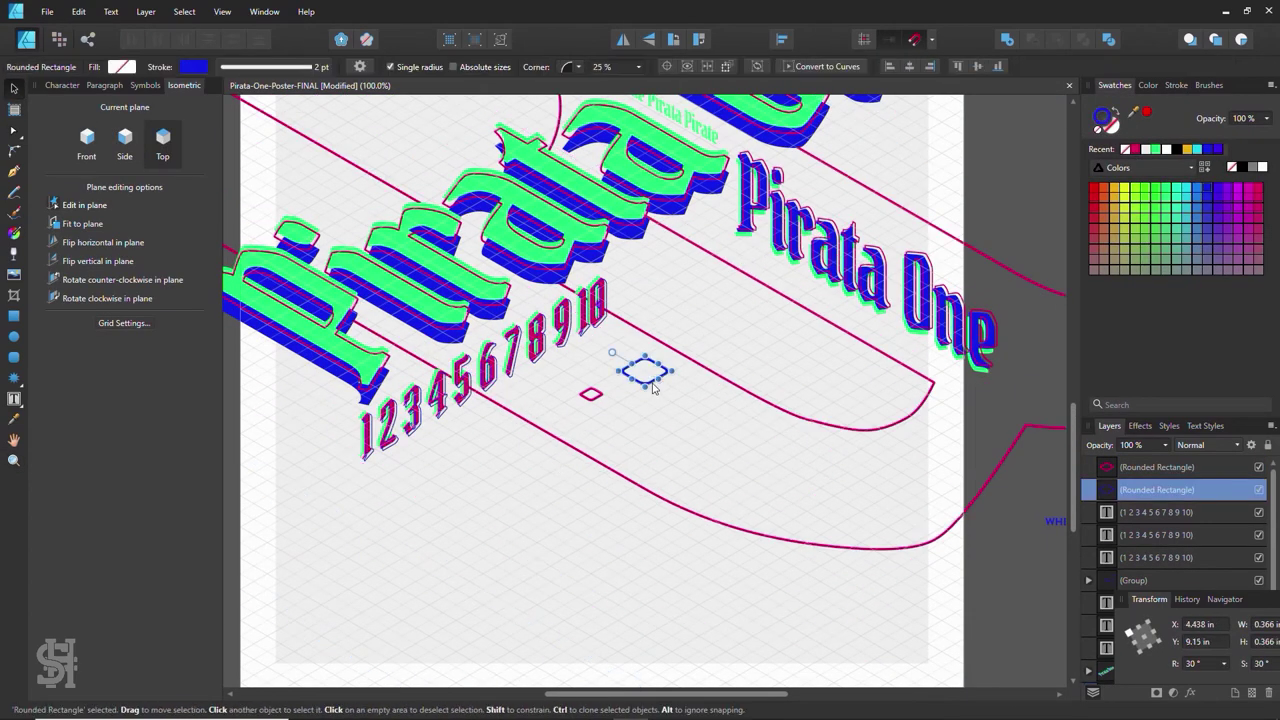
pyautogui.moveTo(588, 404); pyautogui.dragTo(585, 428)
pyautogui.scroll(-2, 674, 354)
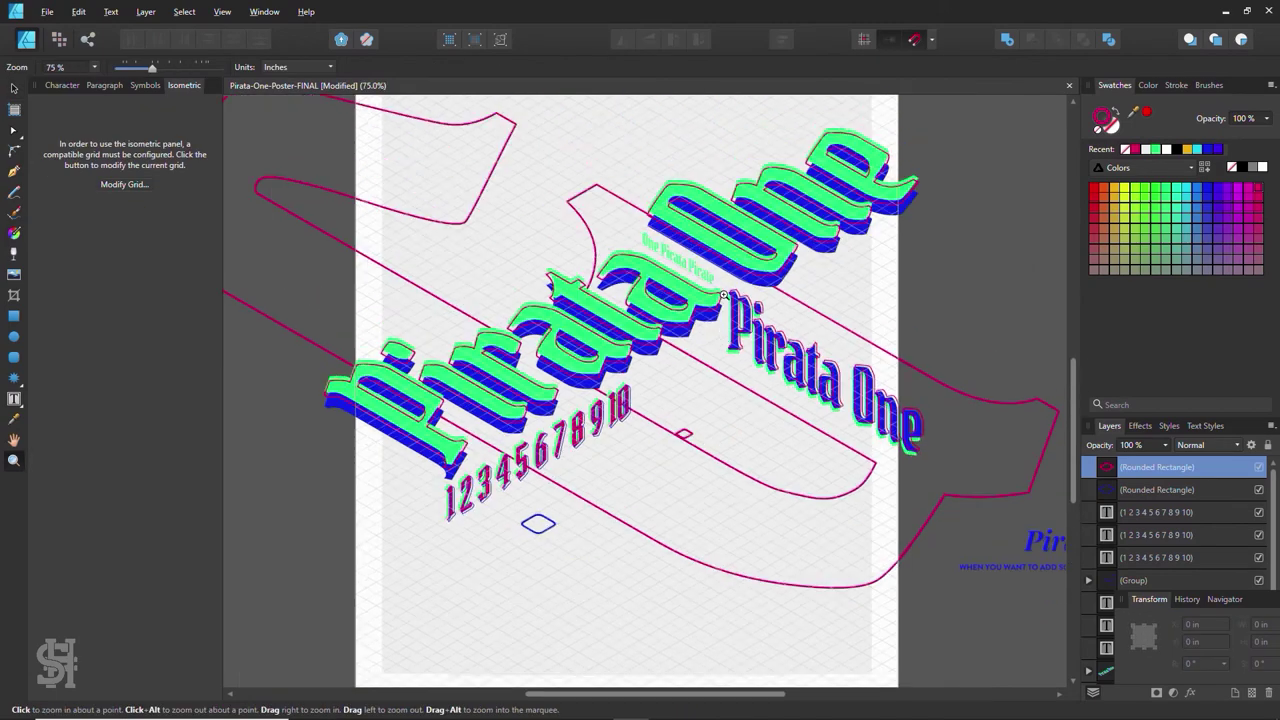
pyautogui.scroll(-2, 680, 440)
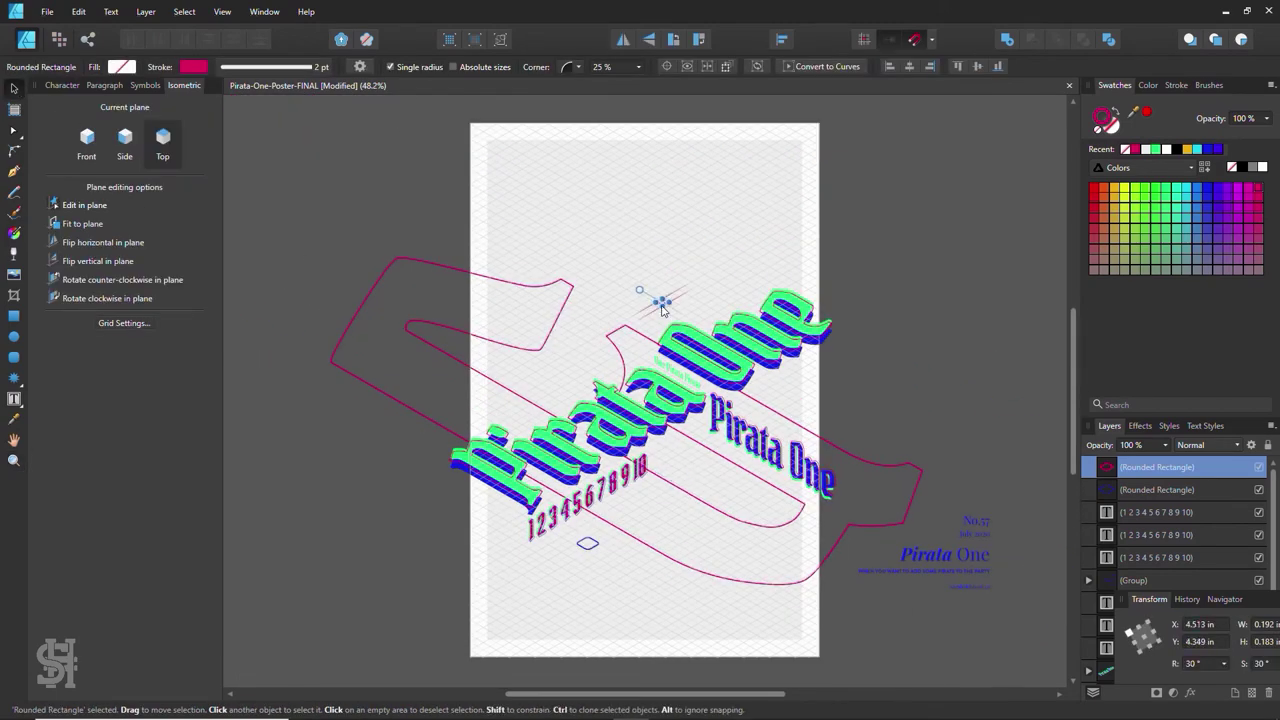
pyautogui.scroll(2, 700, 600)
pyautogui.click(530, 500)
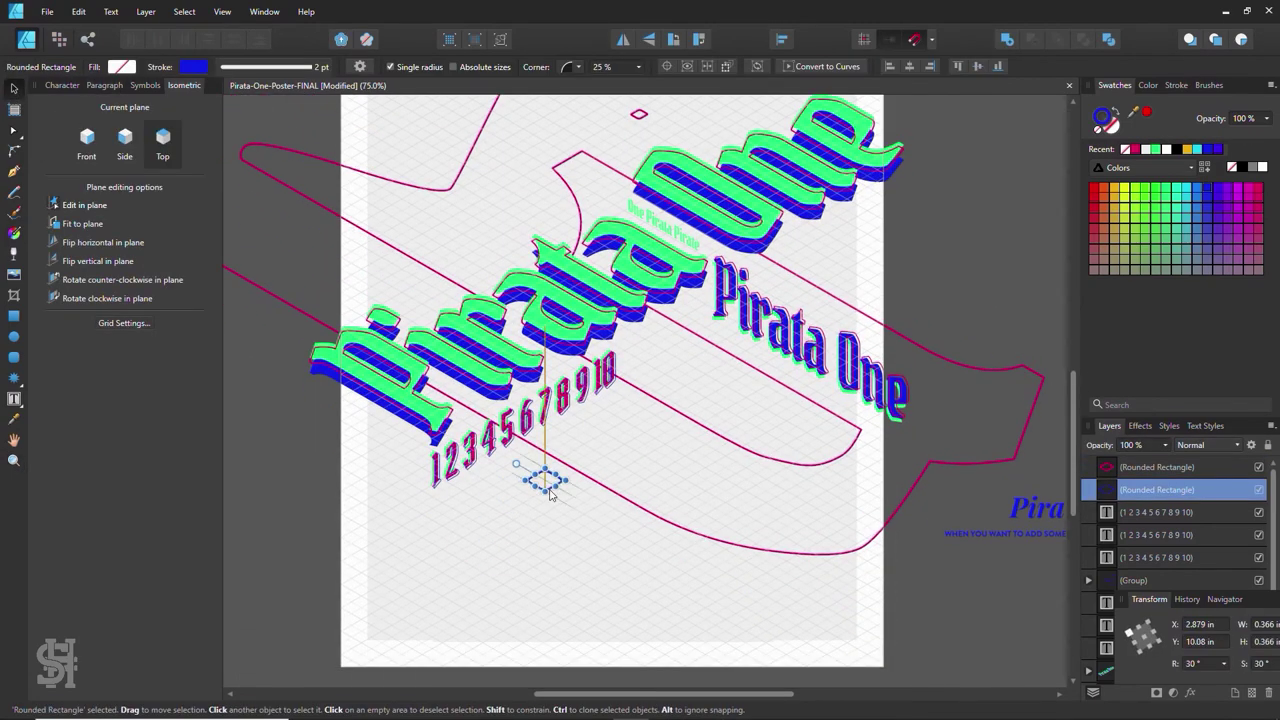
# - Make one small diamond solid green and the hollow blue diamond solid blue
pyautogui.click(640, 116)
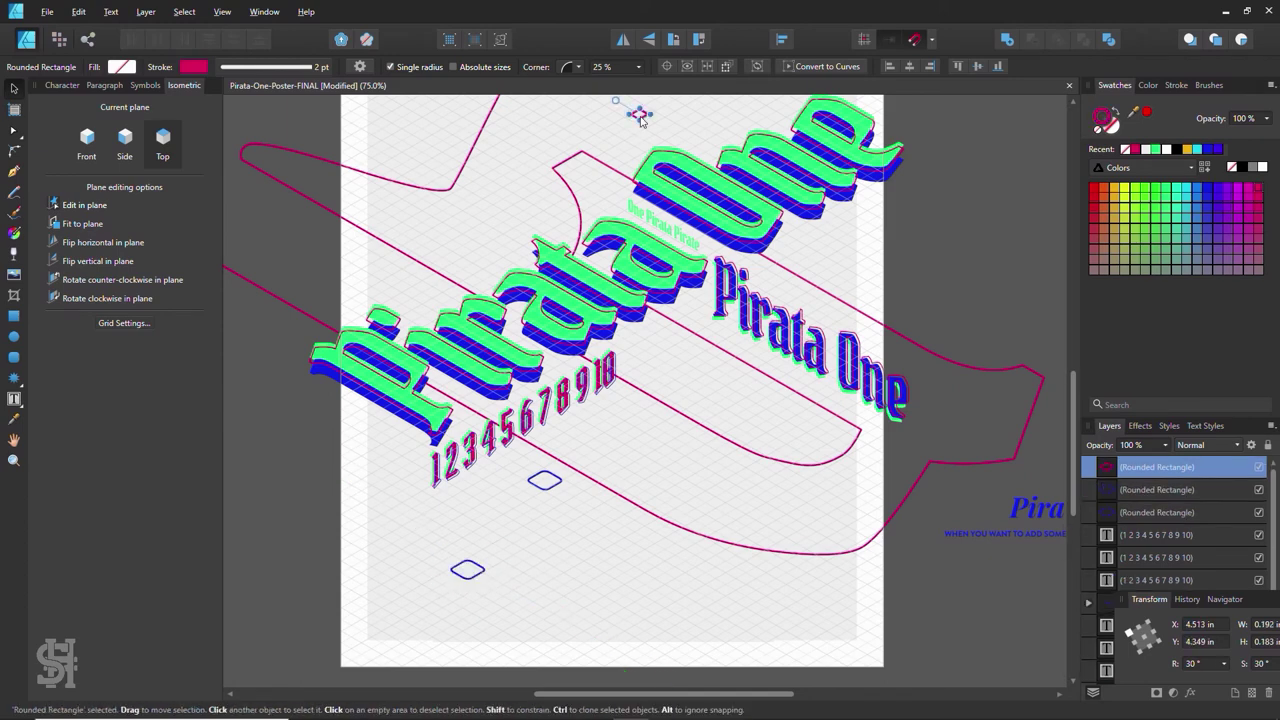
pyautogui.click(1117, 117)
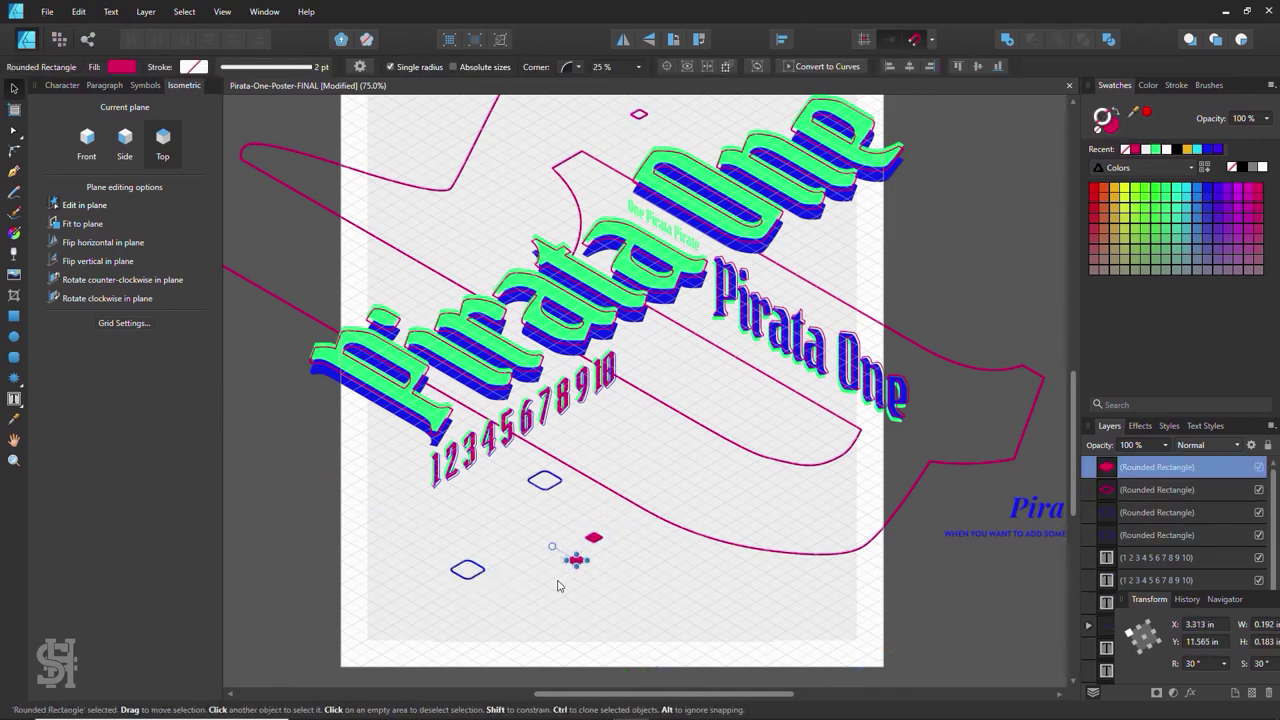
pyautogui.click(1147, 150)
pyautogui.moveTo(545, 589); pyautogui.dragTo(553, 588)
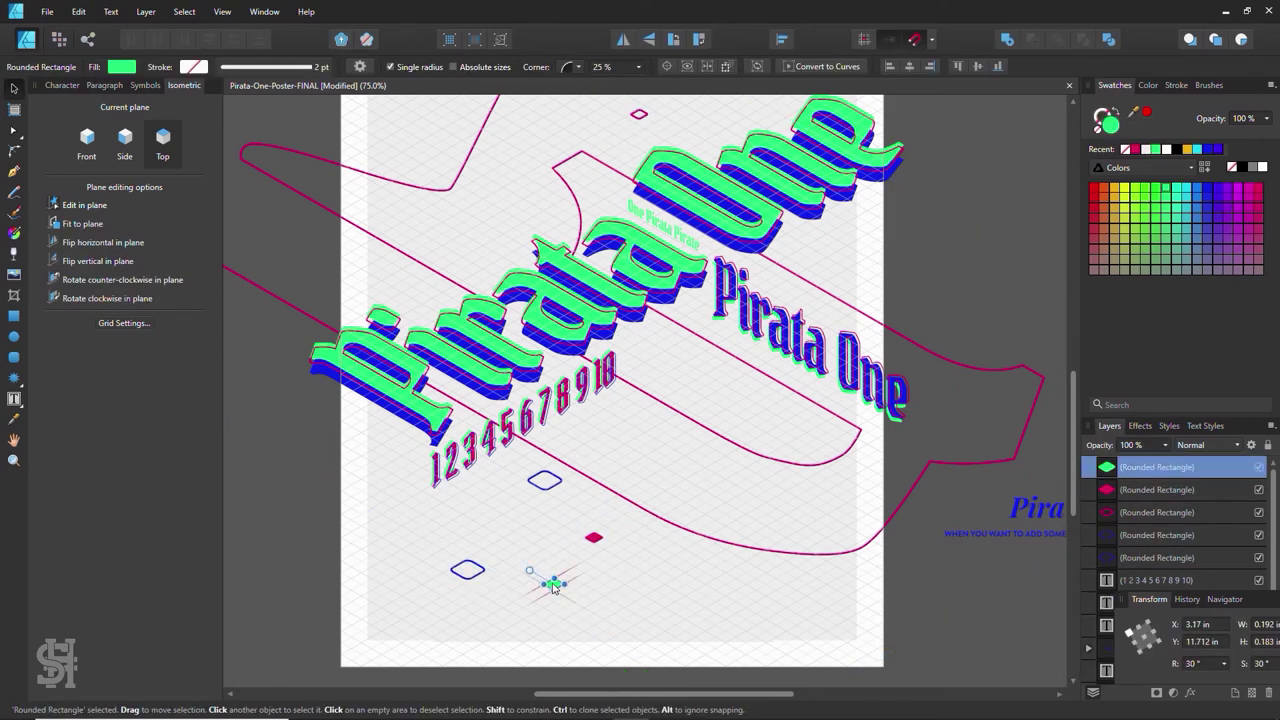
pyautogui.scroll(1, 550, 512)
pyautogui.click(550, 512)
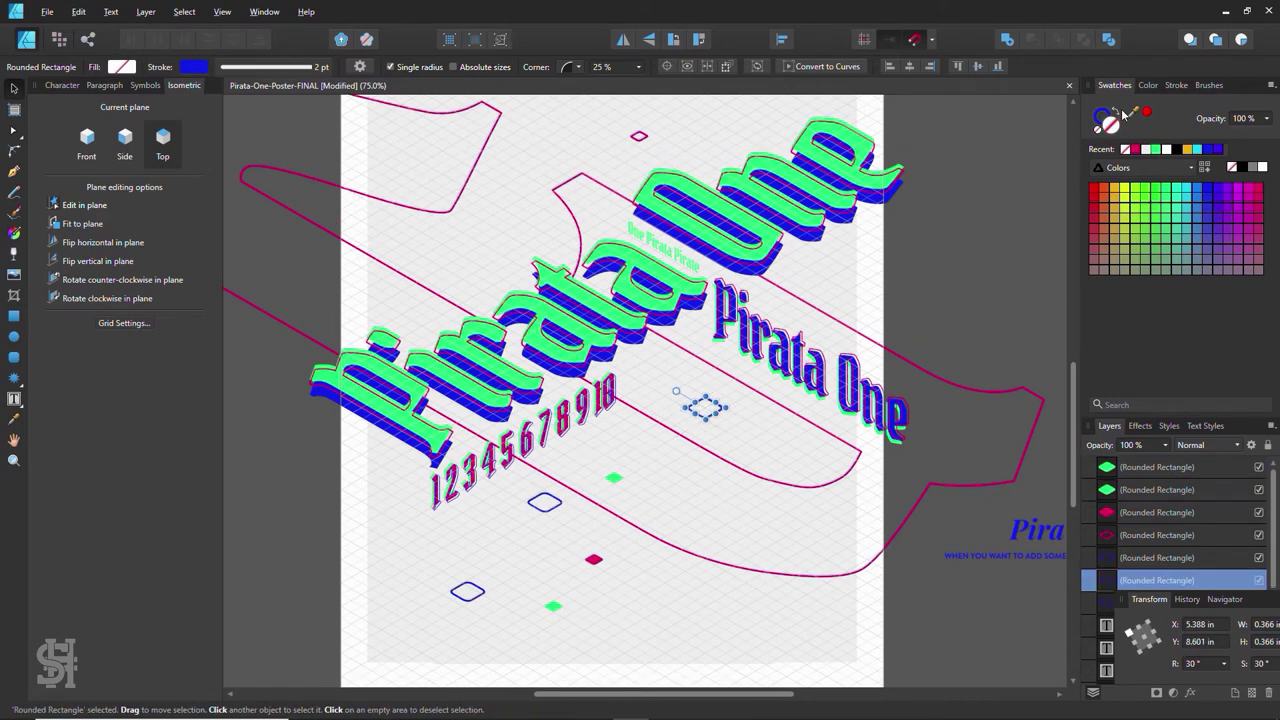
pyautogui.click(1122, 115)
# - Place a copy of the blue diamond near the top and recolour it green
pyautogui.scroll(-1, 720, 425)
pyautogui.click(714, 420)
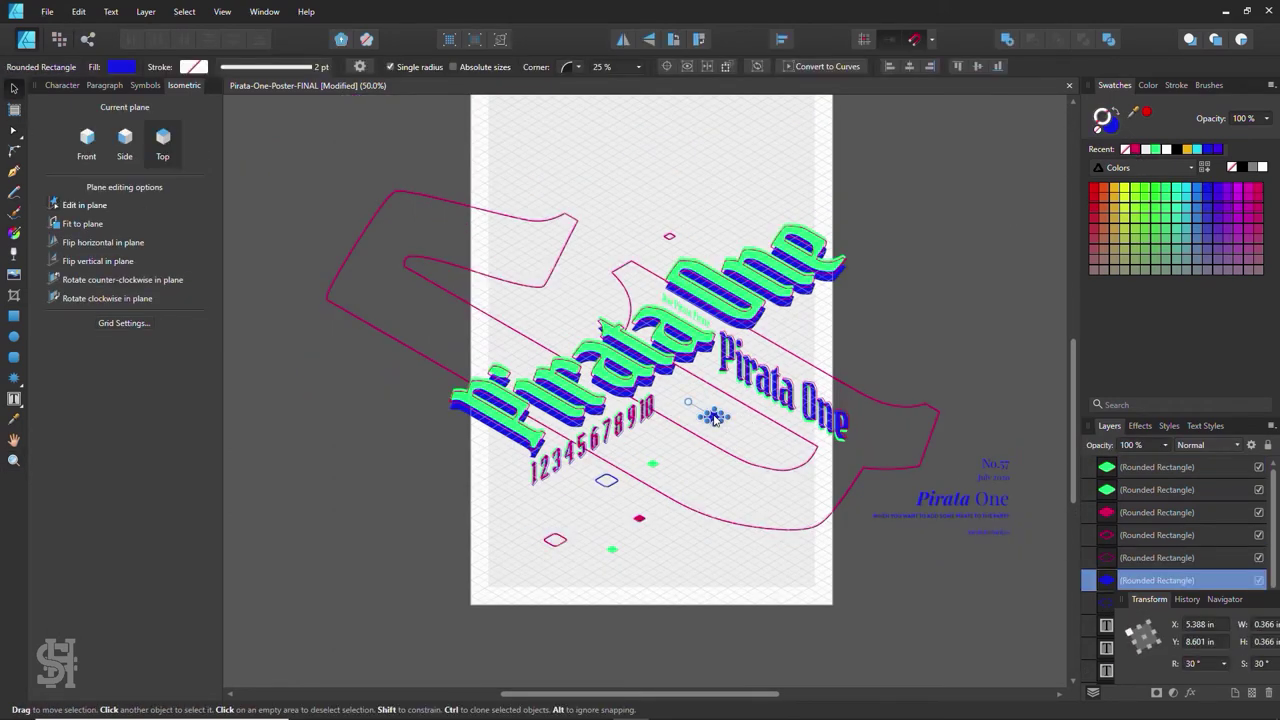
pyautogui.click(640, 517)
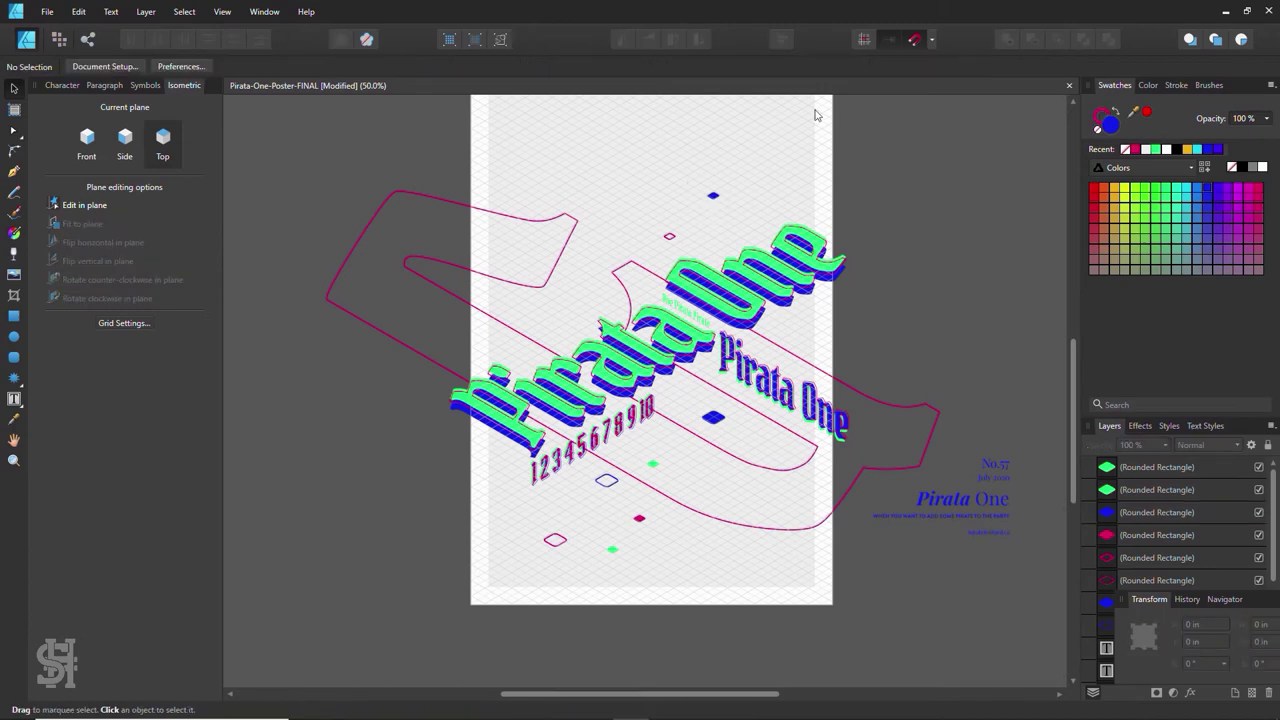
pyautogui.click(705, 209)
pyautogui.moveTo(587, 161); pyautogui.dragTo(590, 178)
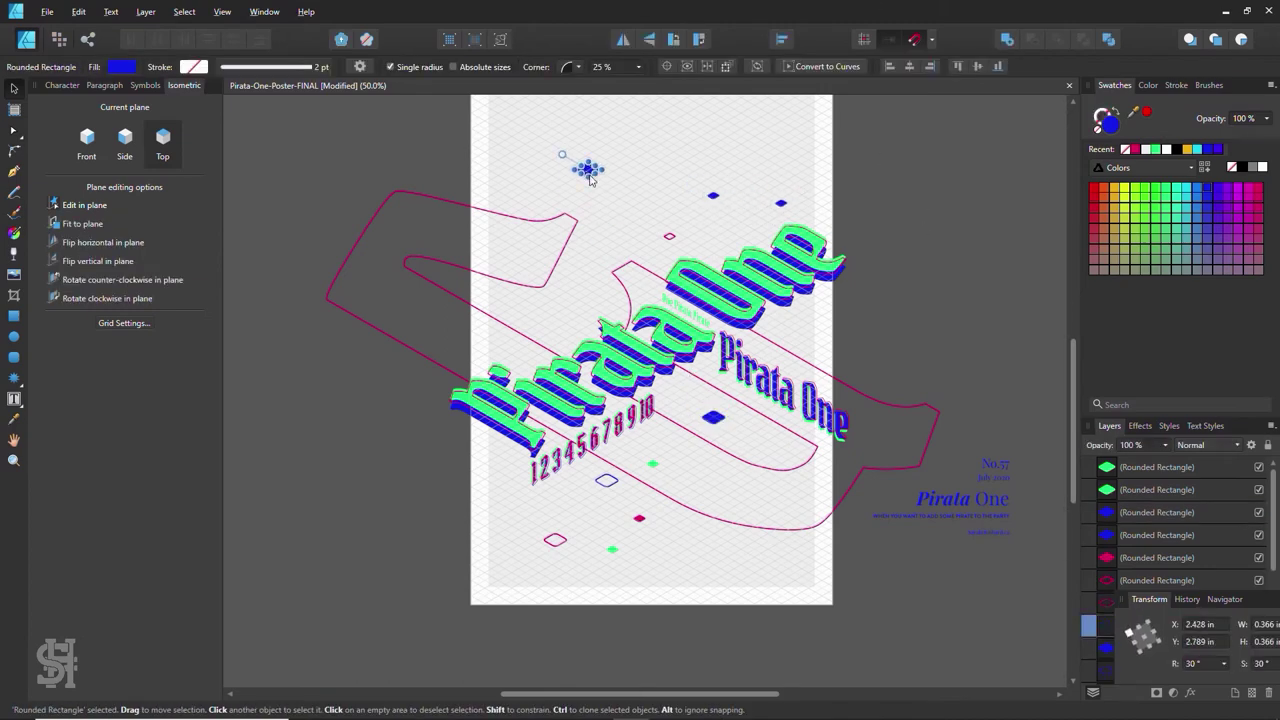
pyautogui.click(1155, 150)
pyautogui.click(957, 224)
# - Place a copy of the outline diamond higher up the poster
pyautogui.scroll(1, 957, 224)
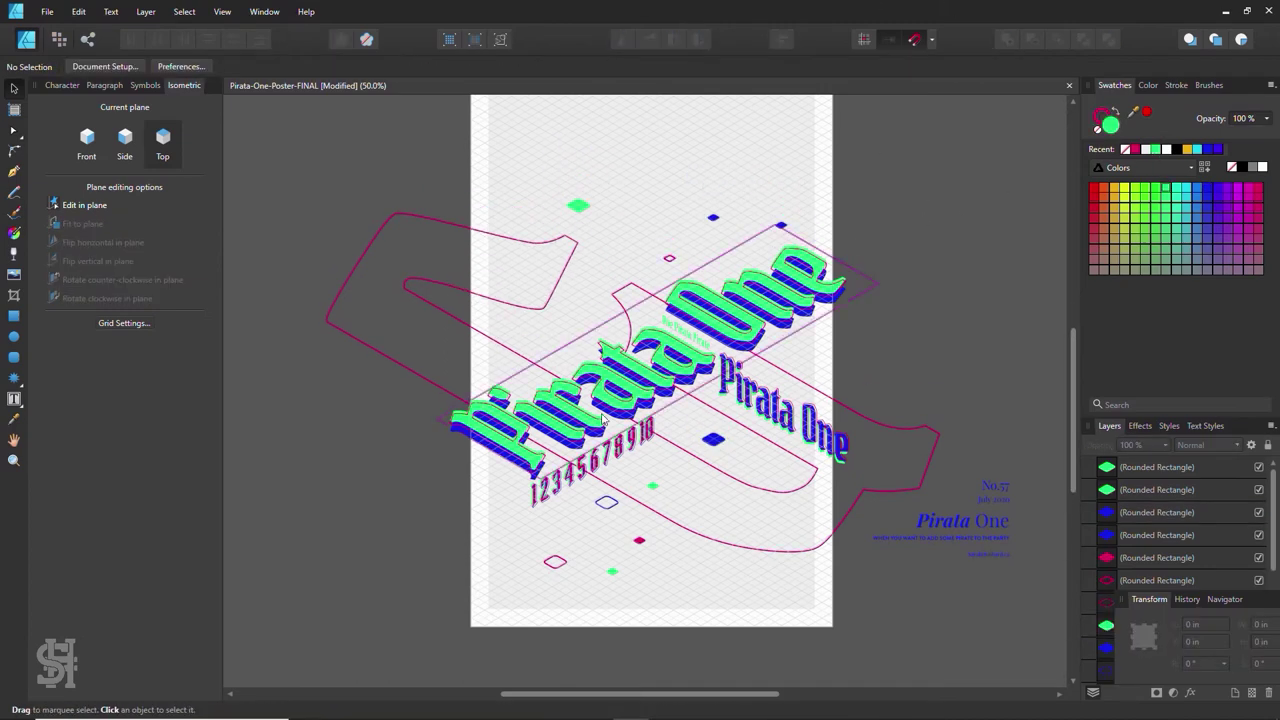
pyautogui.moveTo(607, 502); pyautogui.dragTo(612, 291)
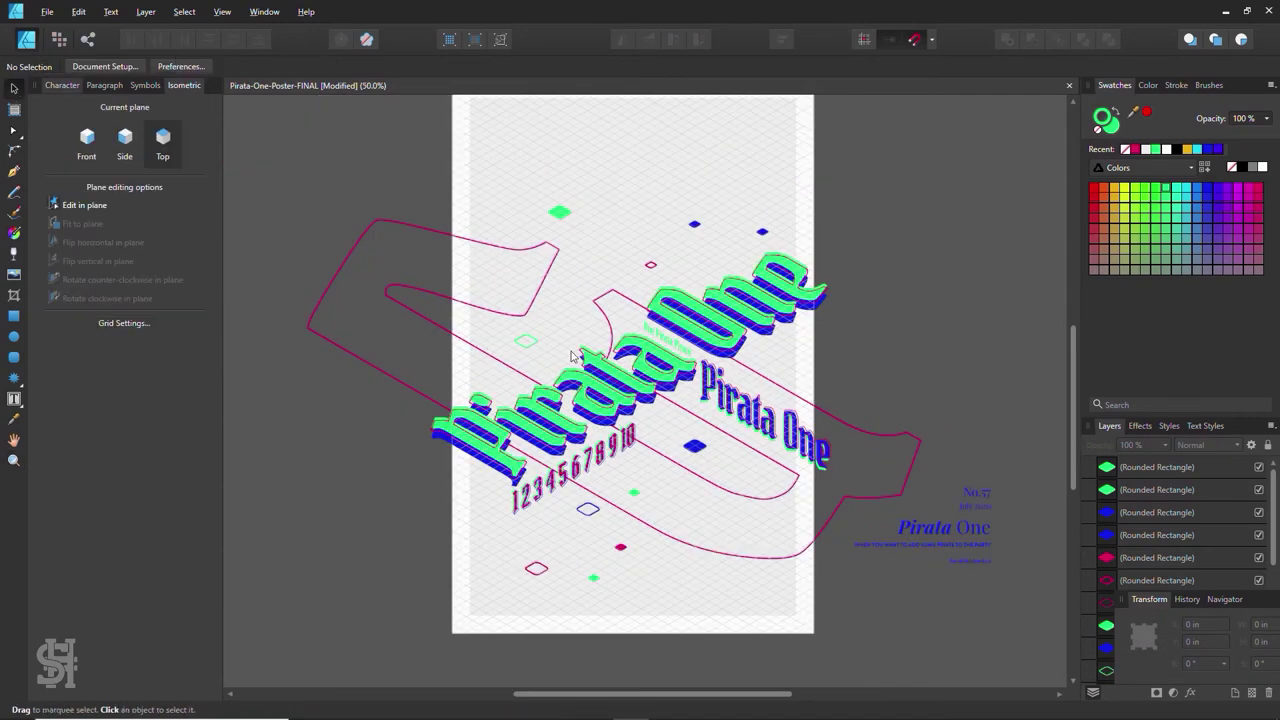
pyautogui.click(501, 290)
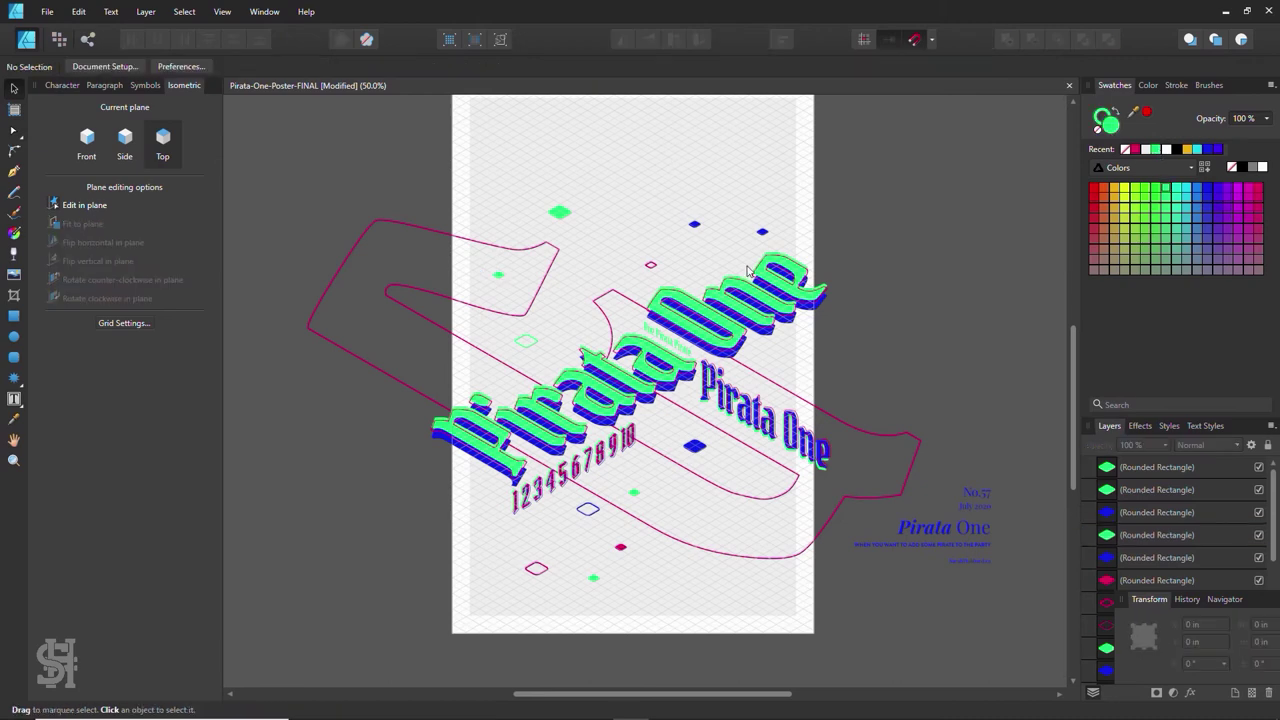
pyautogui.scroll(-1, 748, 271)
# - Thicken the green border stroke to 32.4 pt
pyautogui.click(750, 493)
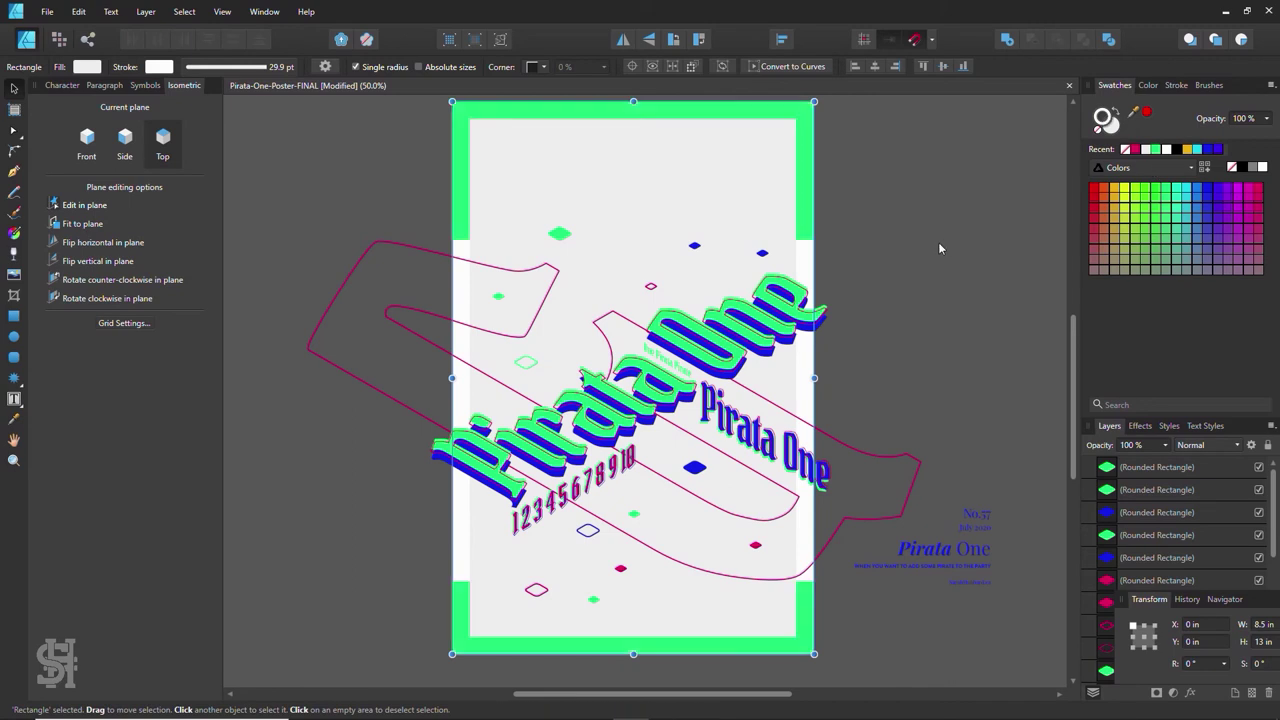
pyautogui.click(1176, 84)
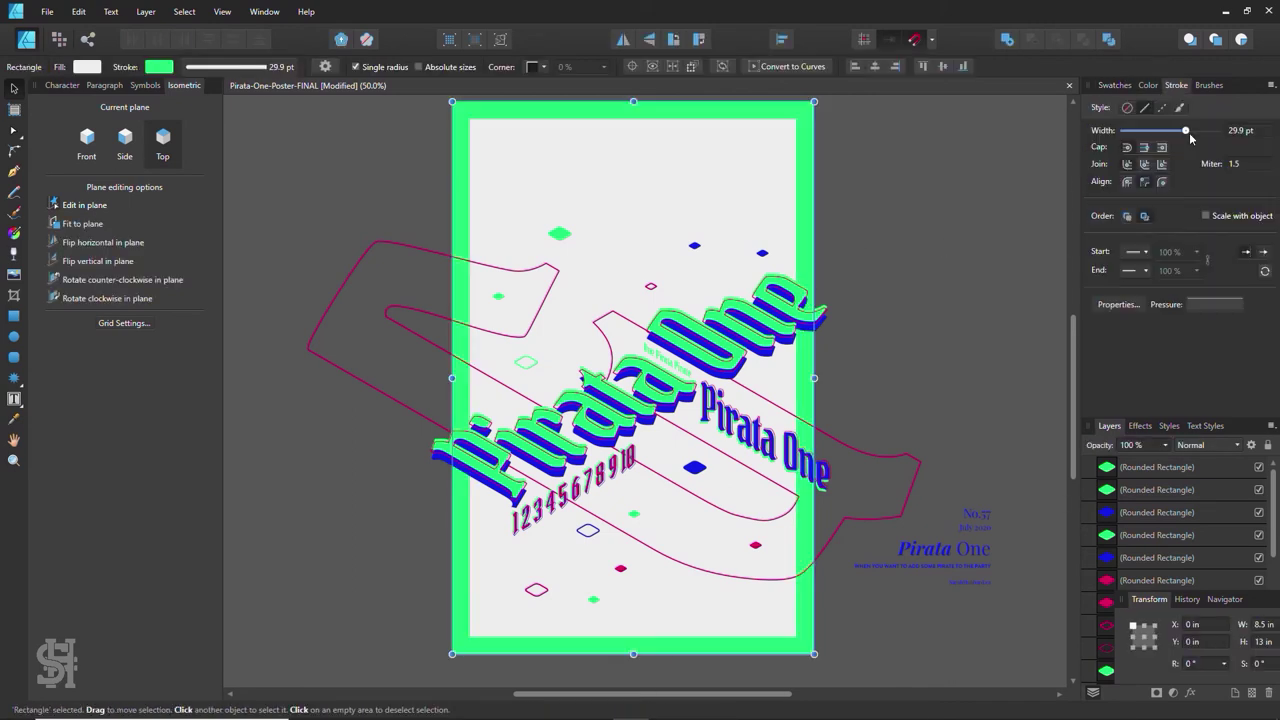
pyautogui.moveTo(1187, 131); pyautogui.dragTo(1190, 131)
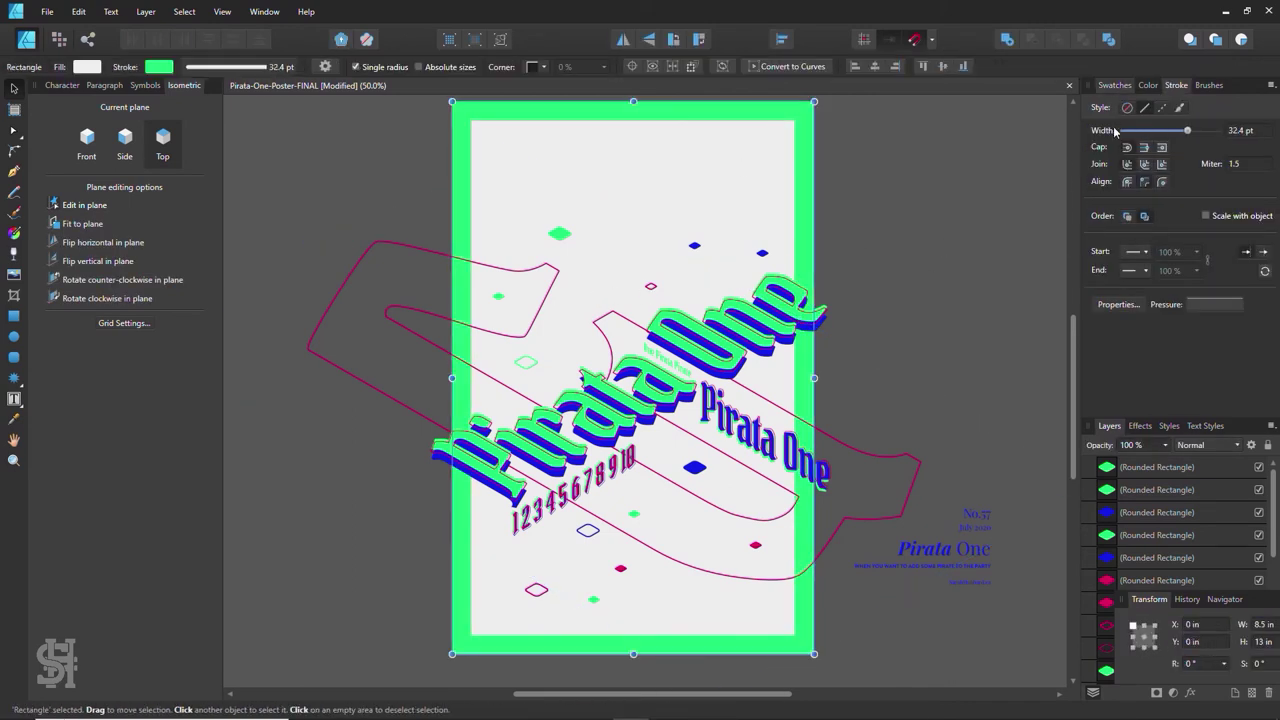
# - Send the pink outline shape behind the frame and turn on Clip to Canvas
pyautogui.click(998, 154)
pyautogui.click(543, 306)
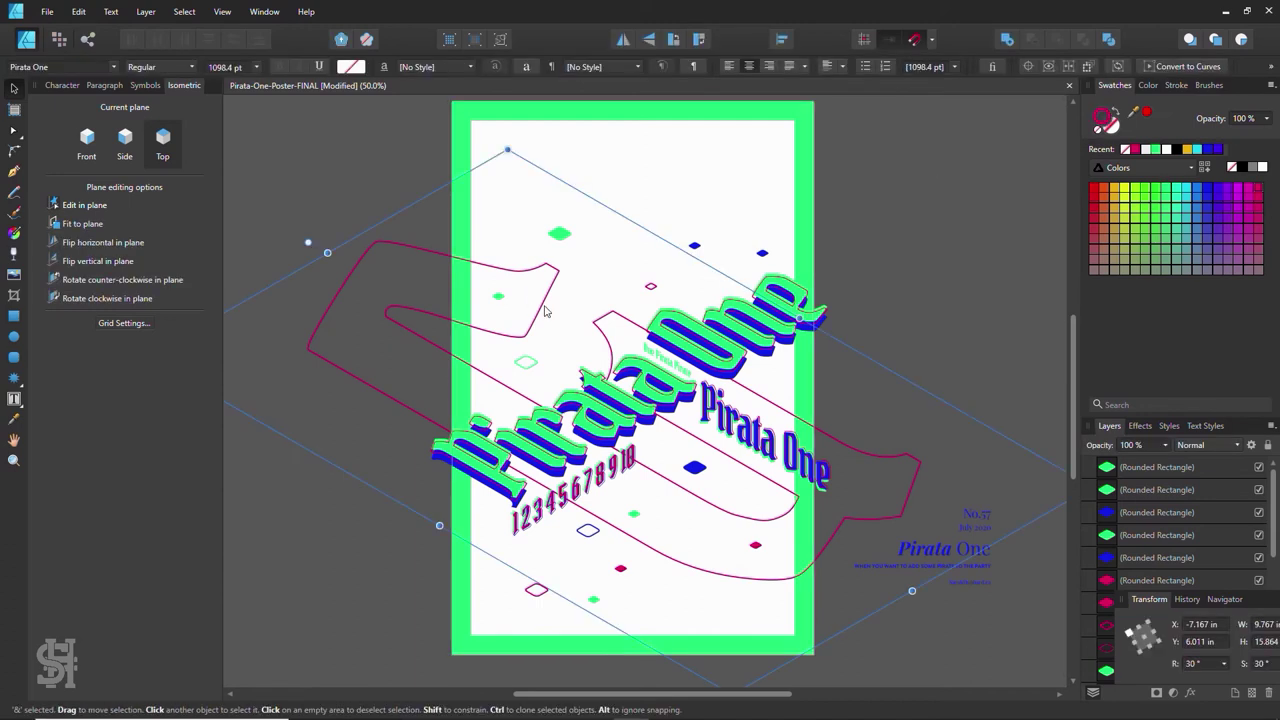
pyautogui.rightClick(543, 306)
pyautogui.click(786, 508)
pyautogui.click(759, 213)
pyautogui.click(222, 11)
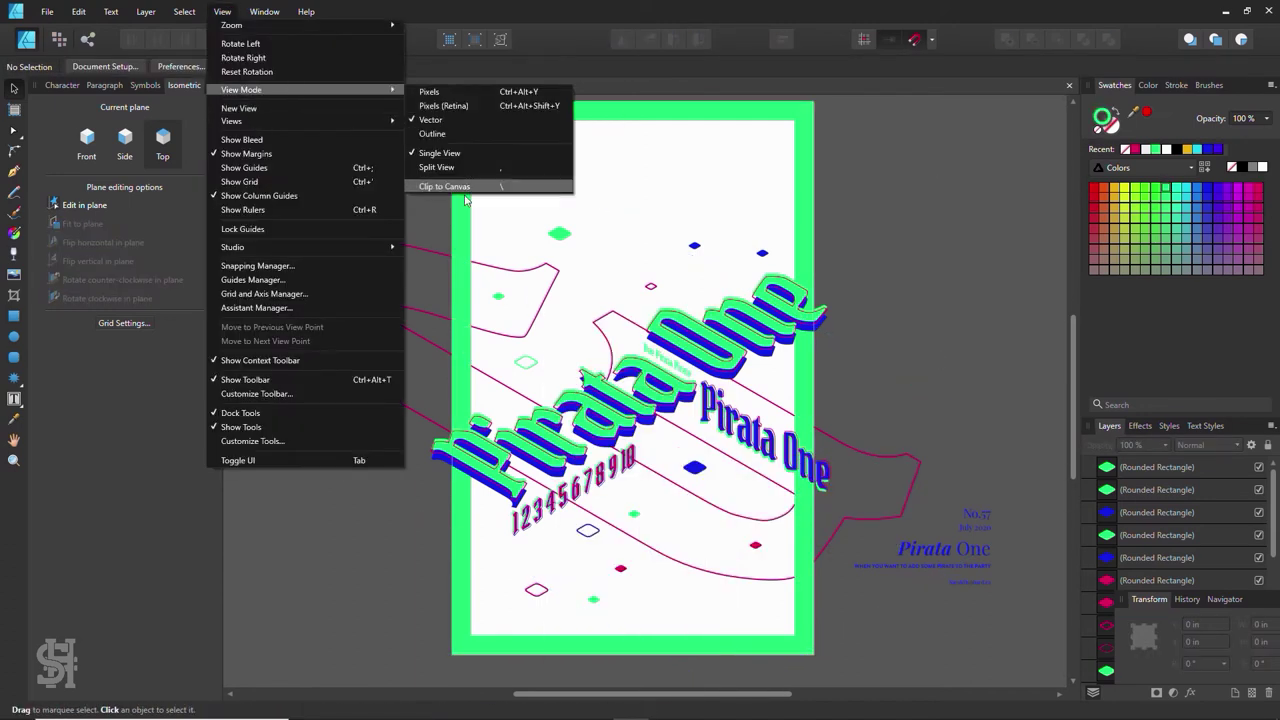
pyautogui.click(470, 190)
# - Regroup the No.57 Pirata One label block and move it to the poster's top
pyautogui.hotkey('ctrl', 'v')
pyautogui.moveTo(921, 541)
pyautogui.mouseDown()
pyautogui.moveTo(650, 187)
pyautogui.moveTo(621, 177)
pyautogui.mouseUp()
pyautogui.hotkey('ctrl', 'shift', 'g')
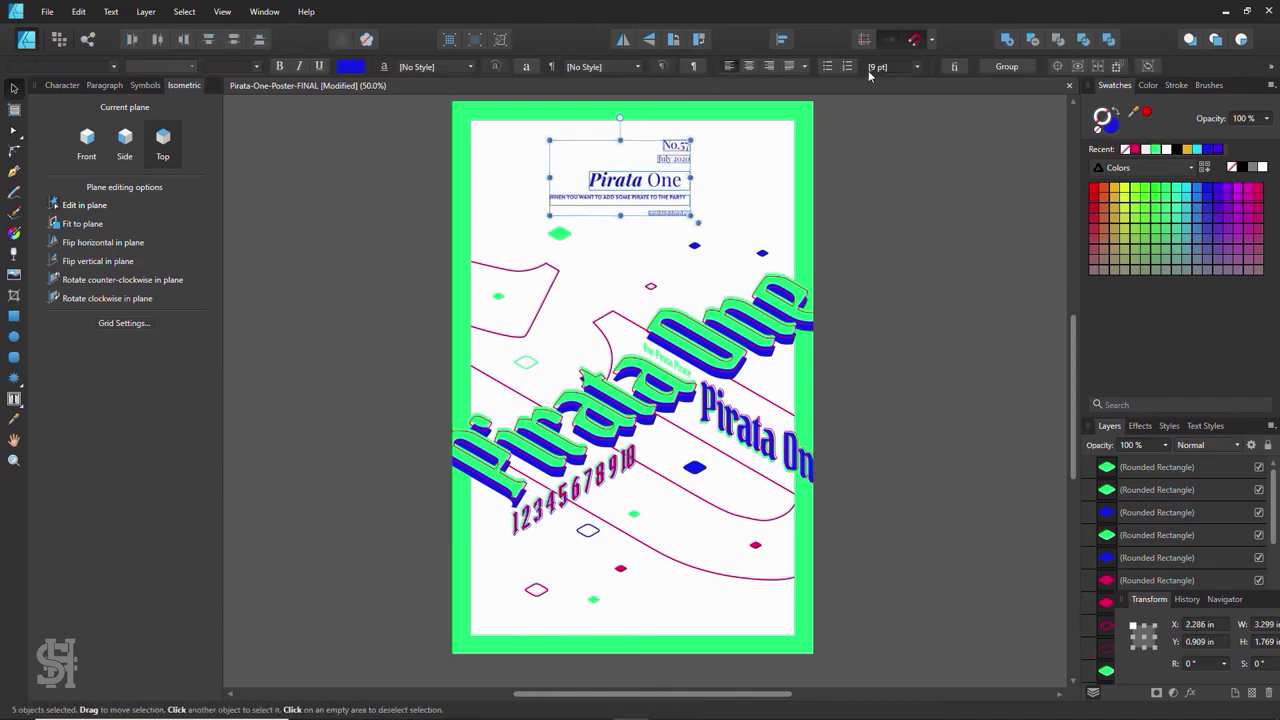
pyautogui.hotkey('ctrl', 'g')
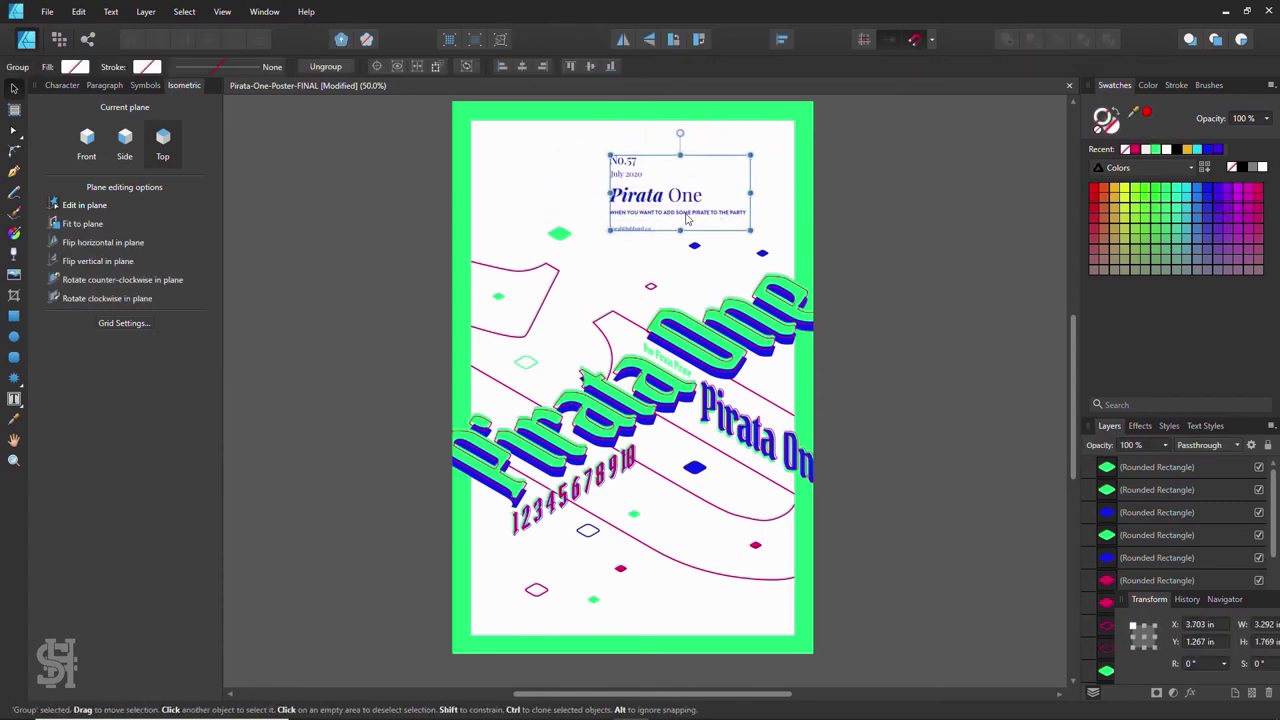
pyautogui.moveTo(631, 186); pyautogui.dragTo(671, 226)
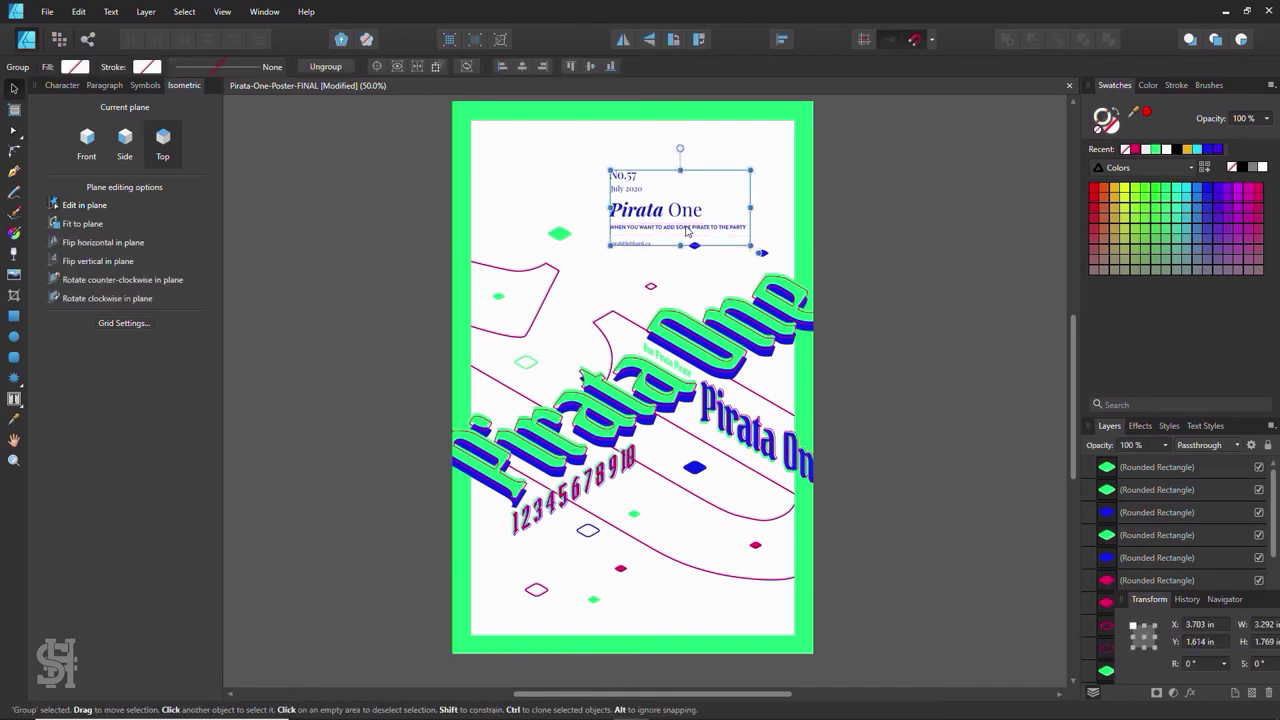
pyautogui.hotkey('ctrl', 'd')
pyautogui.hotkey('ctrl', 'z')
pyautogui.hotkey('ctrl', 'z')
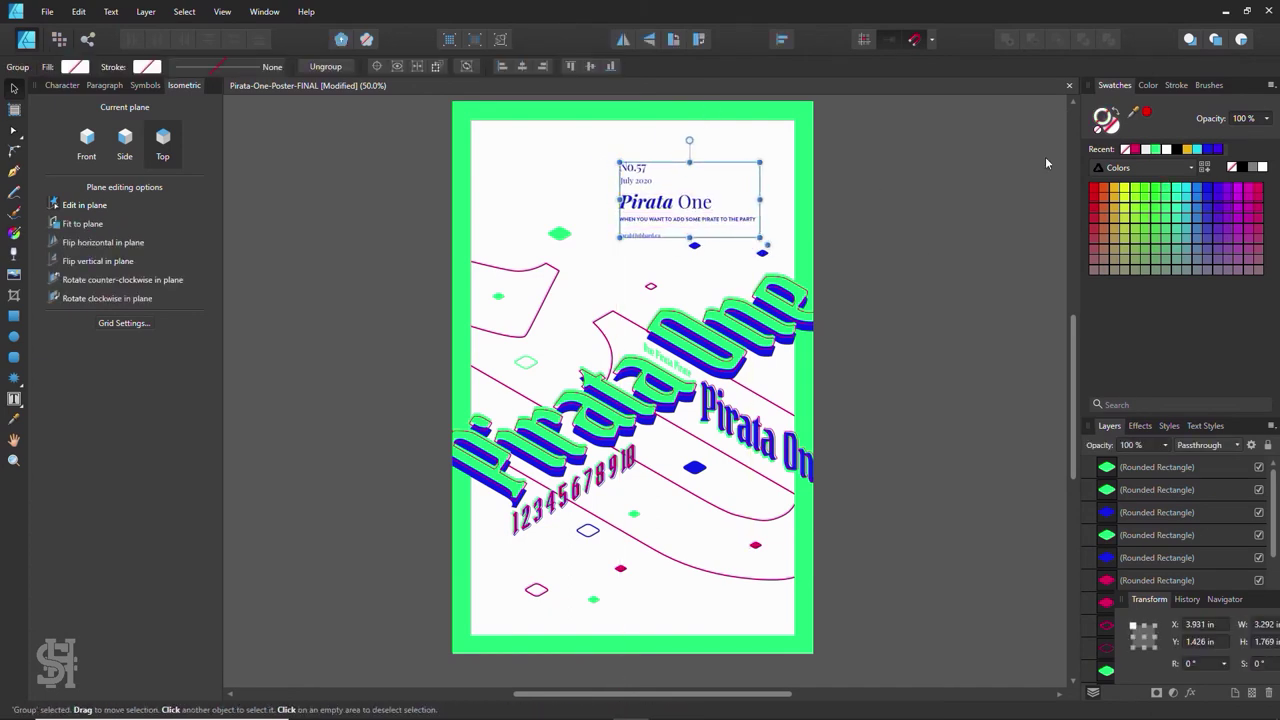
pyautogui.hotkey('ctrl', 'z')
pyautogui.hotkey('ctrl', 'shift', 'z')
# - Draw a flat page-covering rectangle behind the artwork and keep it as a green background
pyautogui.press('m')
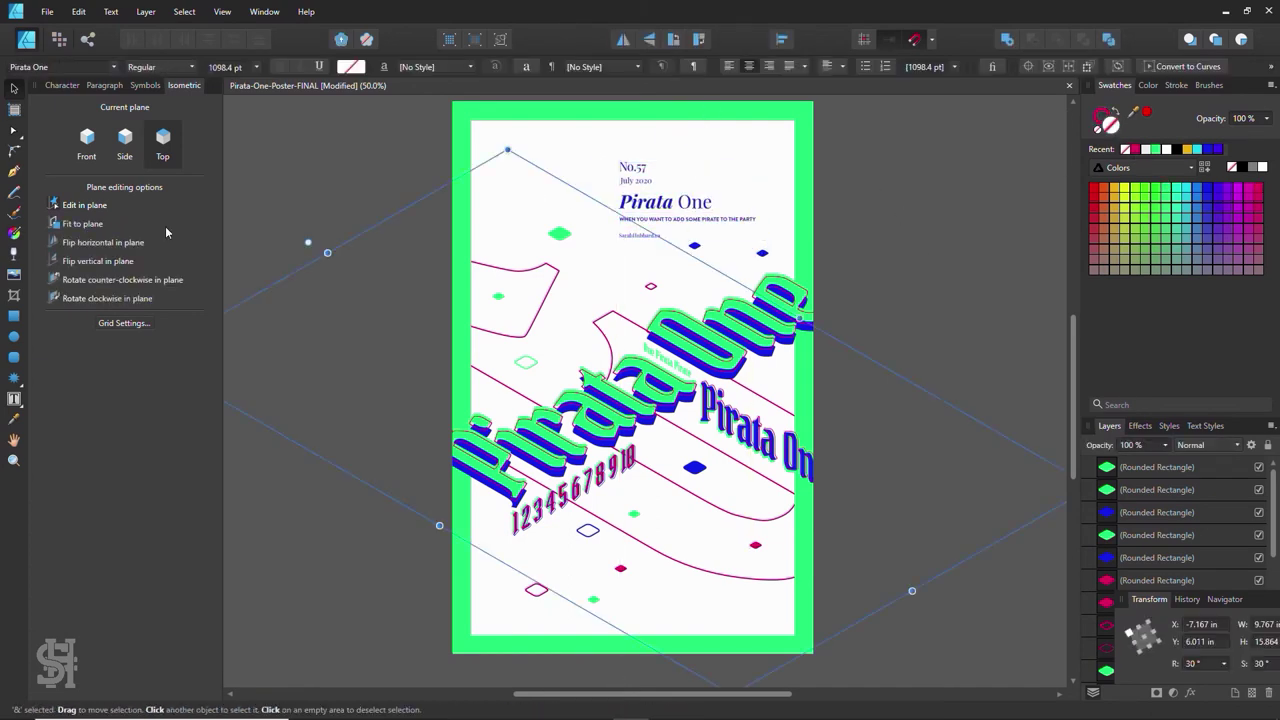
pyautogui.moveTo(244, 221); pyautogui.dragTo(929, 376)
pyautogui.hotkey('ctrl', 'z')
pyautogui.click(84, 205)
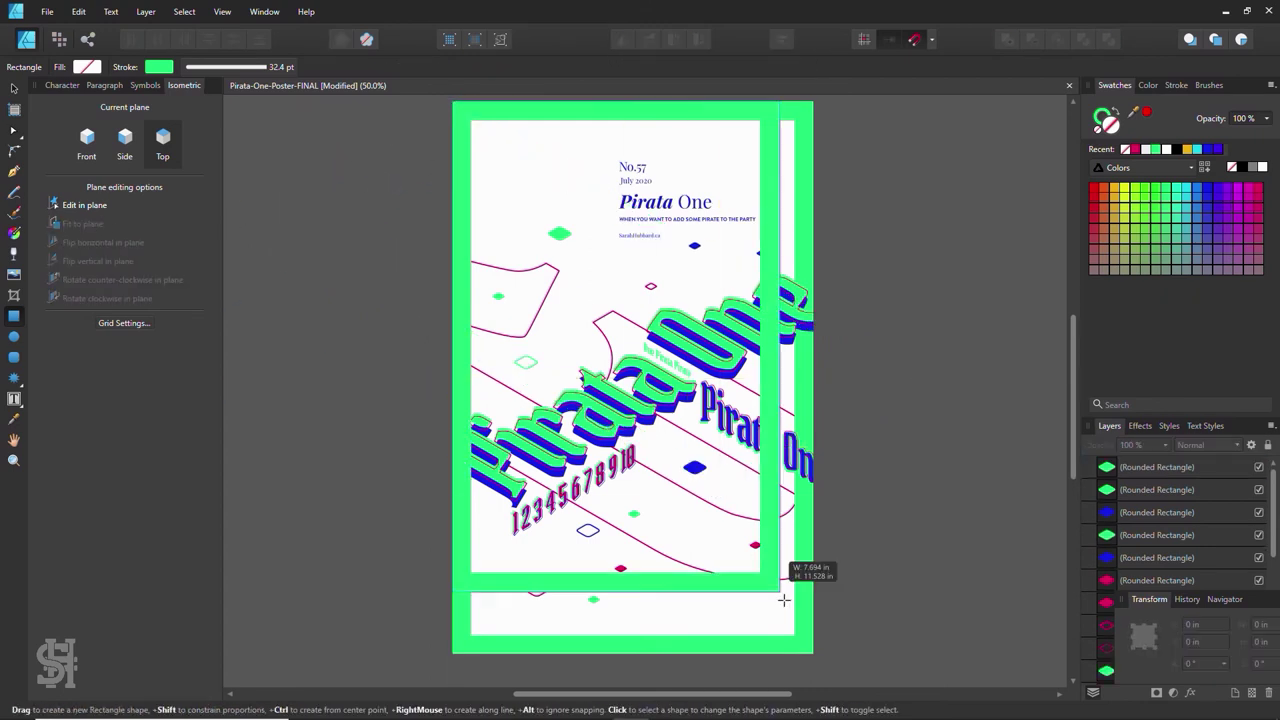
pyautogui.moveTo(452, 101); pyautogui.dragTo(814, 654)
pyautogui.hotkey('shift', 'x')
pyautogui.click(1135, 149)
pyautogui.press('v')
pyautogui.rightClick(470, 205)
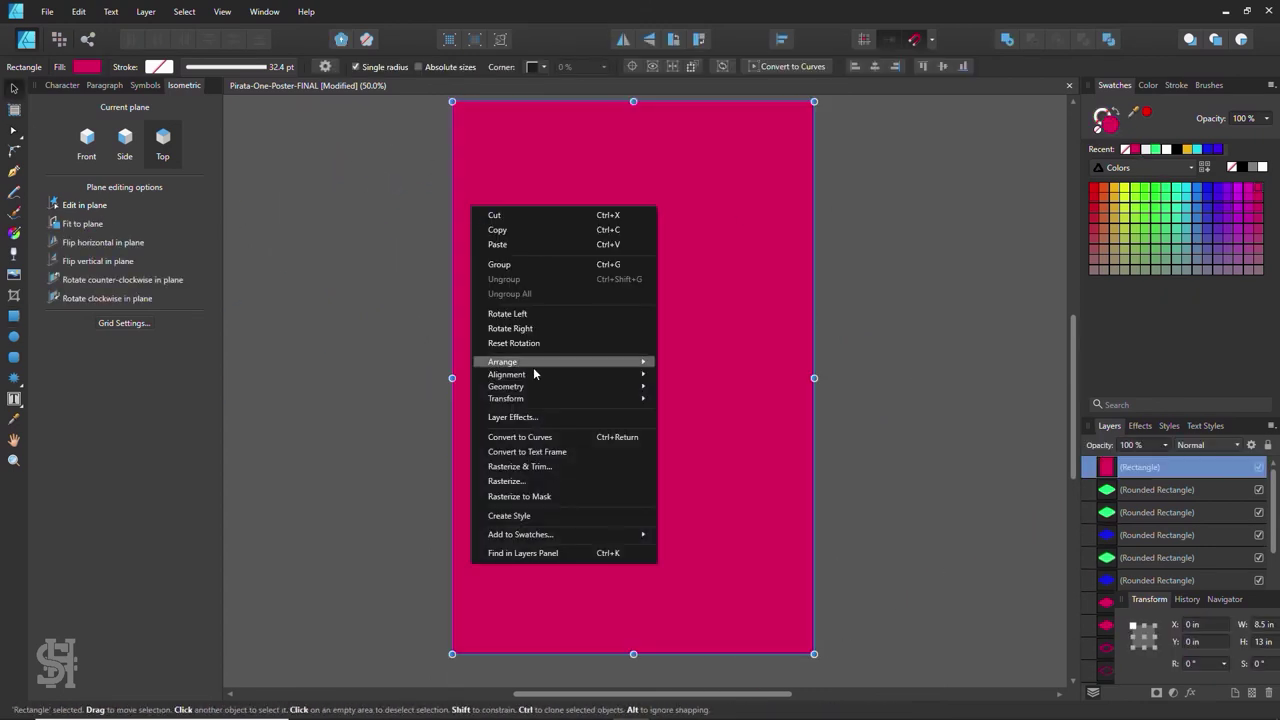
pyautogui.click(700, 362)
pyautogui.hotkey('ctrl', 'z')
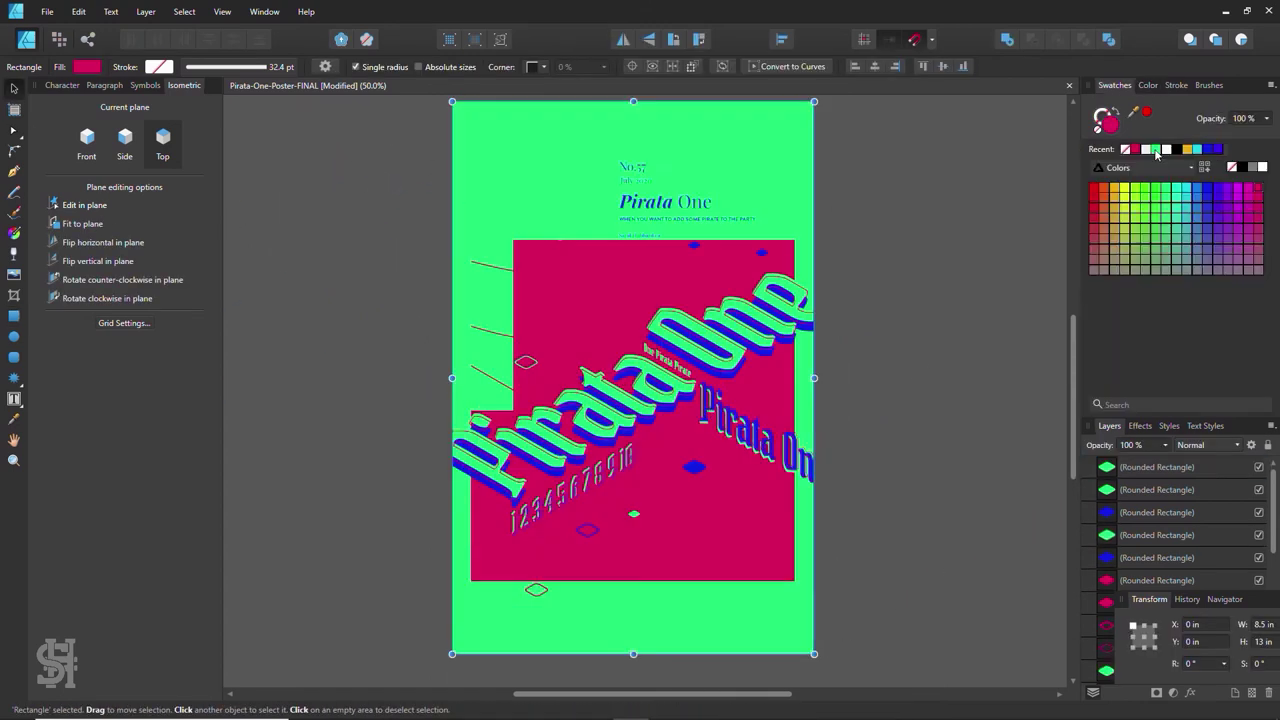
pyautogui.click(984, 175)
# - Fit the No.57 title block to the isometric plane, then reposition it and the small top diamonds
pyautogui.click(693, 219)
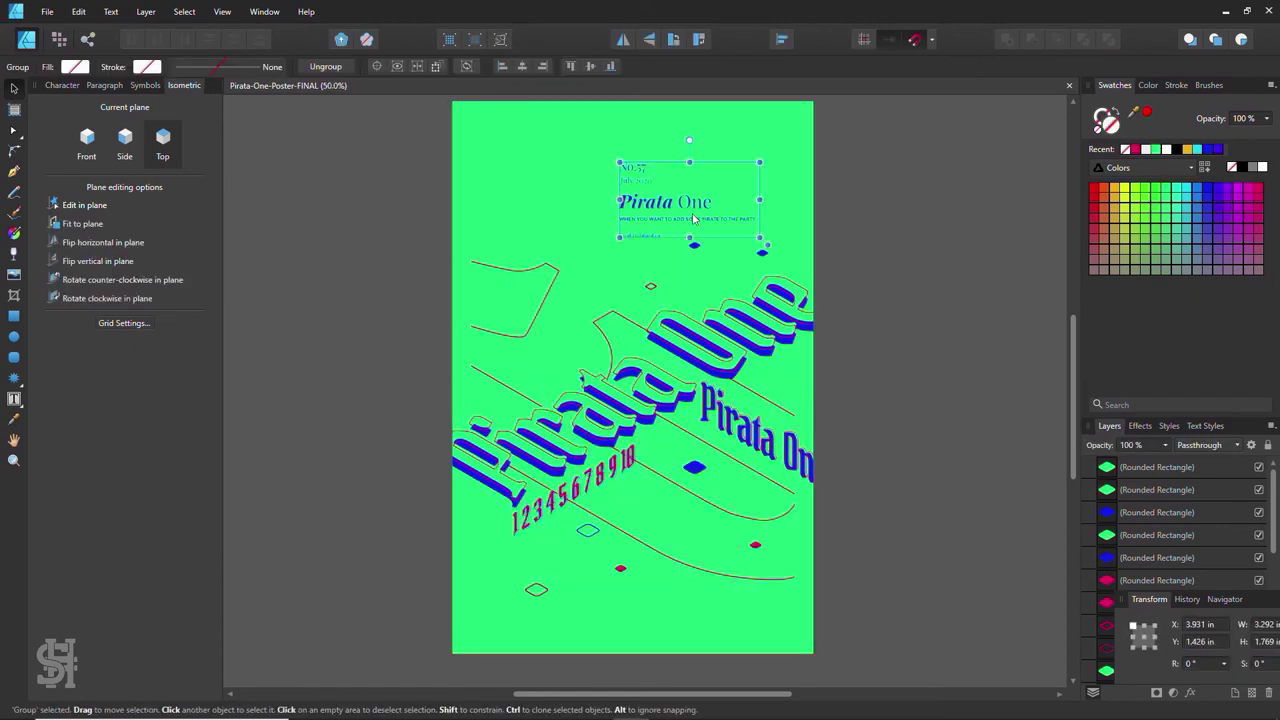
pyautogui.click(85, 224)
pyautogui.click(651, 172)
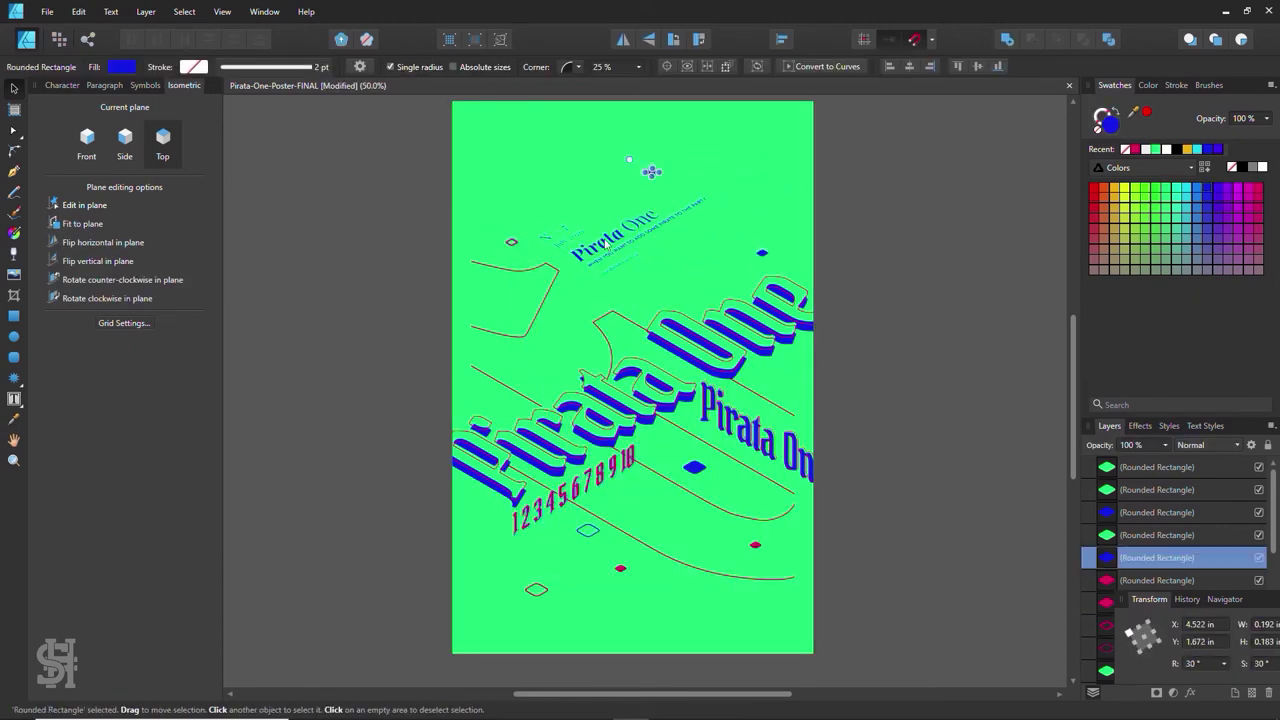
pyautogui.moveTo(609, 247); pyautogui.dragTo(651, 290)
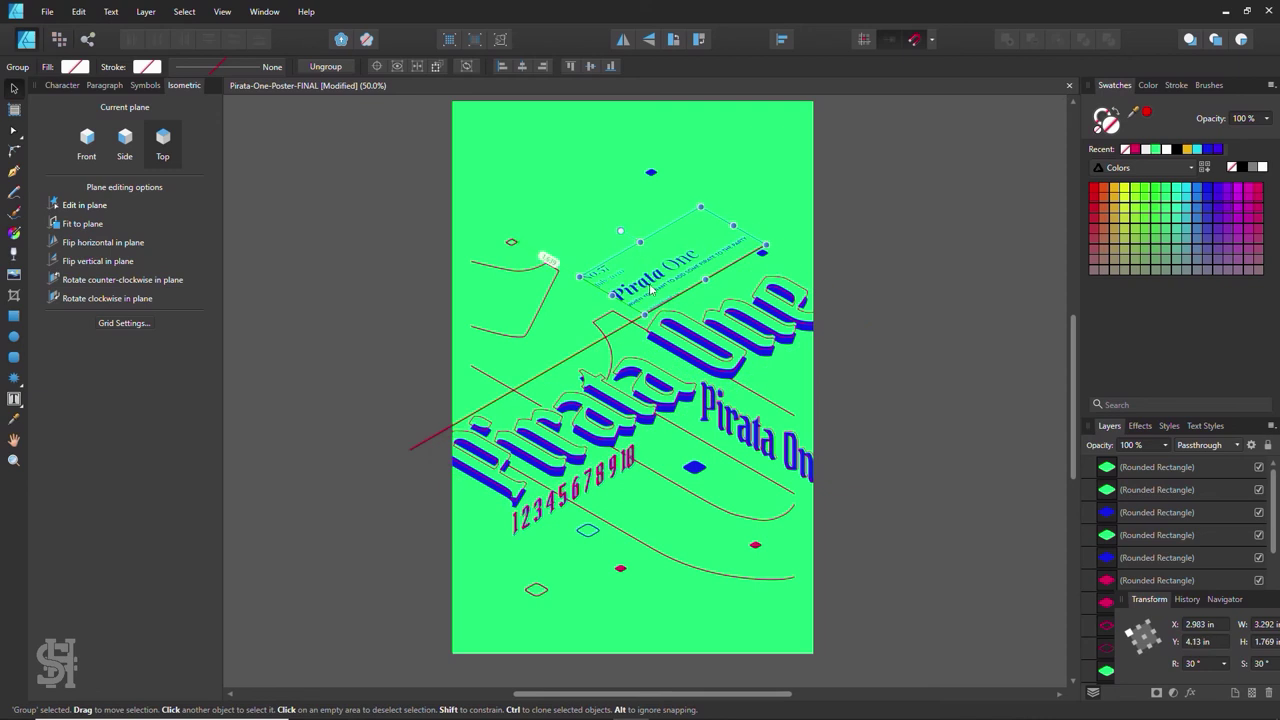
pyautogui.moveTo(651, 290); pyautogui.dragTo(646, 286)
pyautogui.click(928, 225)
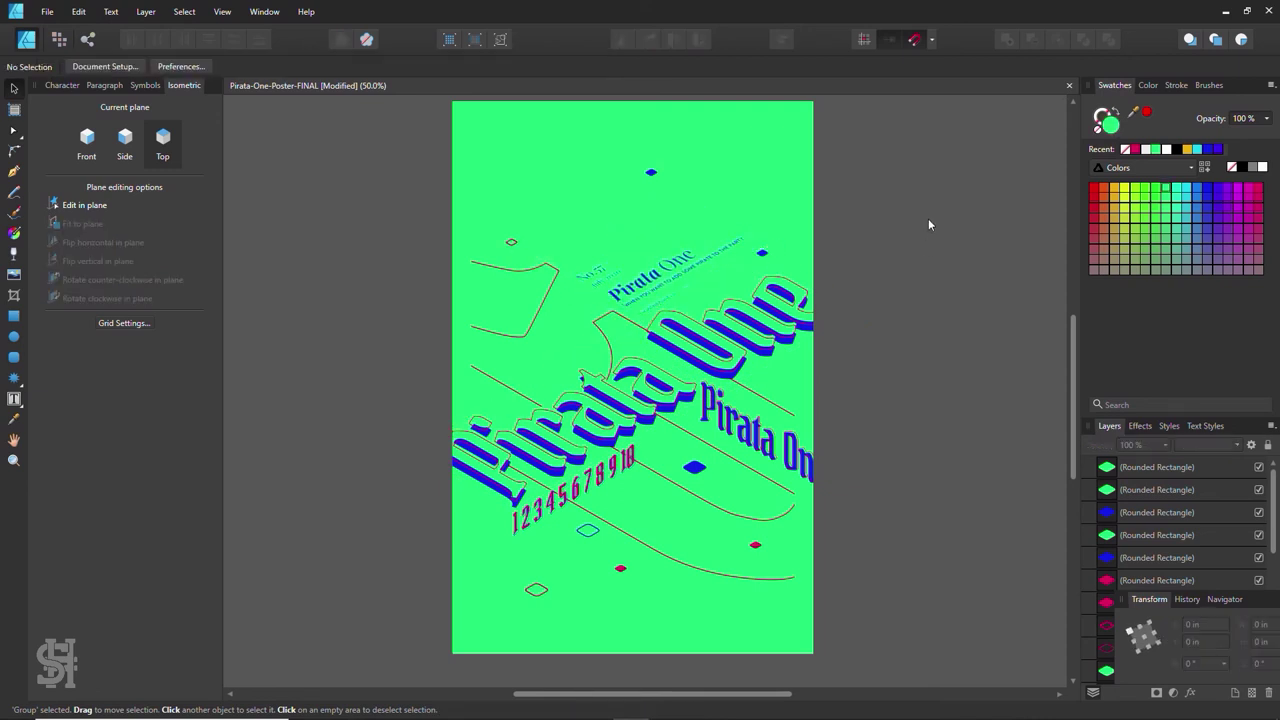
pyautogui.moveTo(651, 172); pyautogui.dragTo(722, 196)
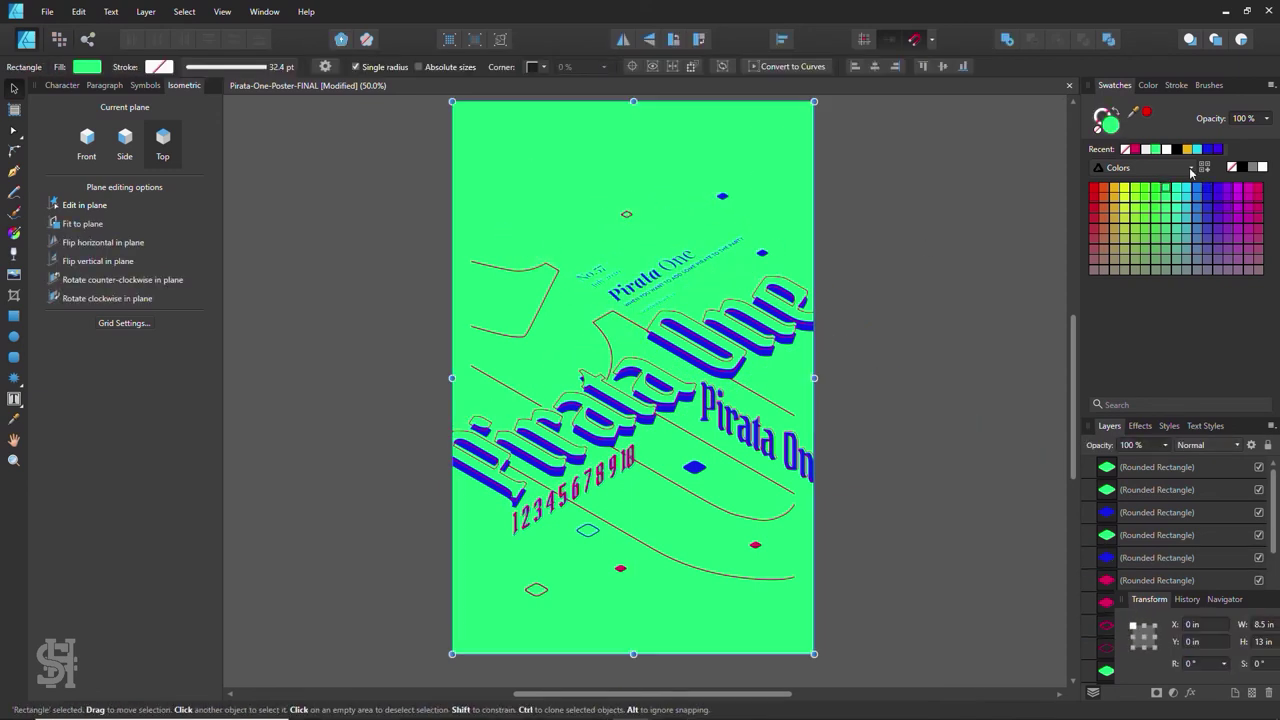
# - Try magenta and blue borders on the background, then revert to white fill with green border
pyautogui.hotkey('shift', 'x')
pyautogui.click(1135, 149)
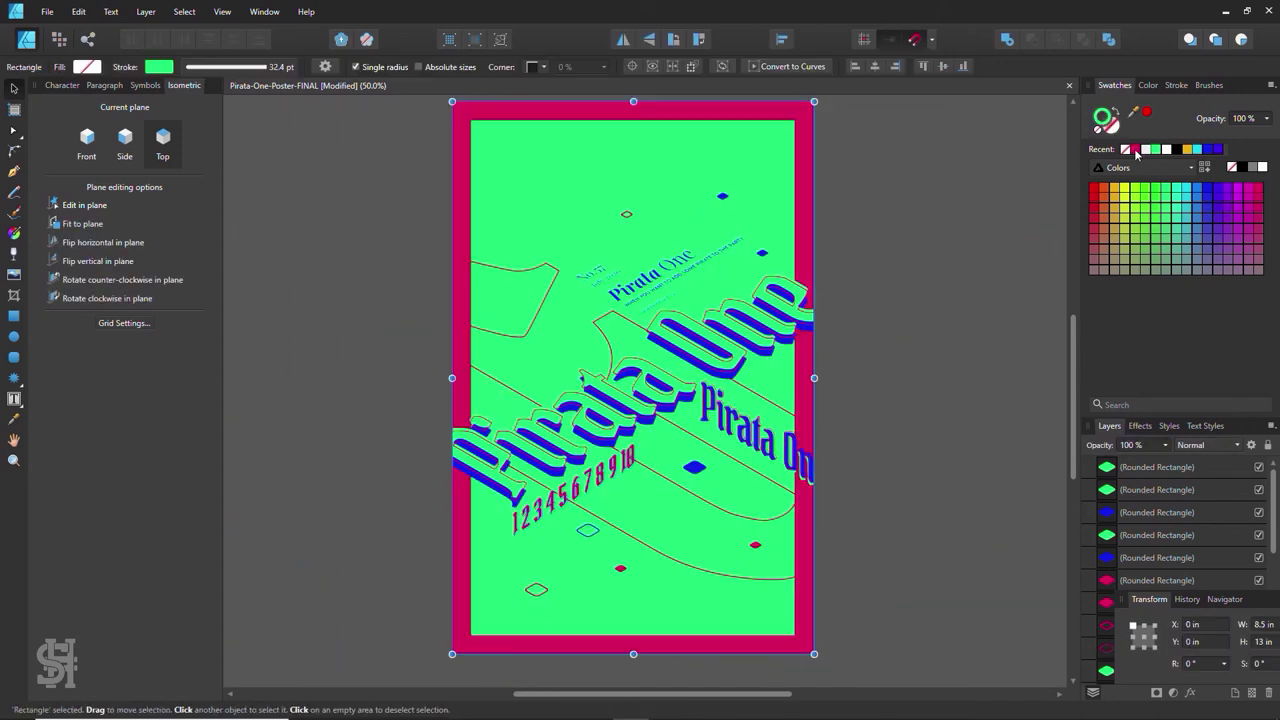
pyautogui.click(1207, 149)
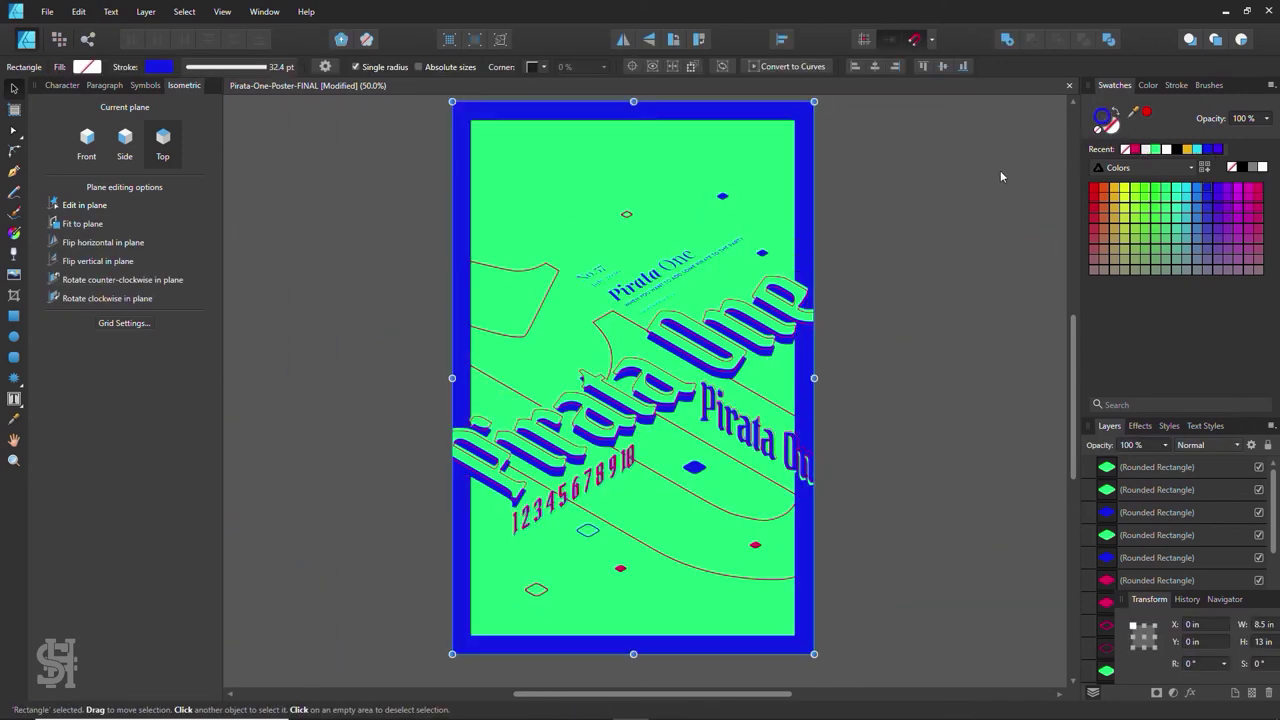
pyautogui.hotkey('ctrl', 'z')
pyautogui.moveTo(474, 213); pyautogui.dragTo(872, 213)
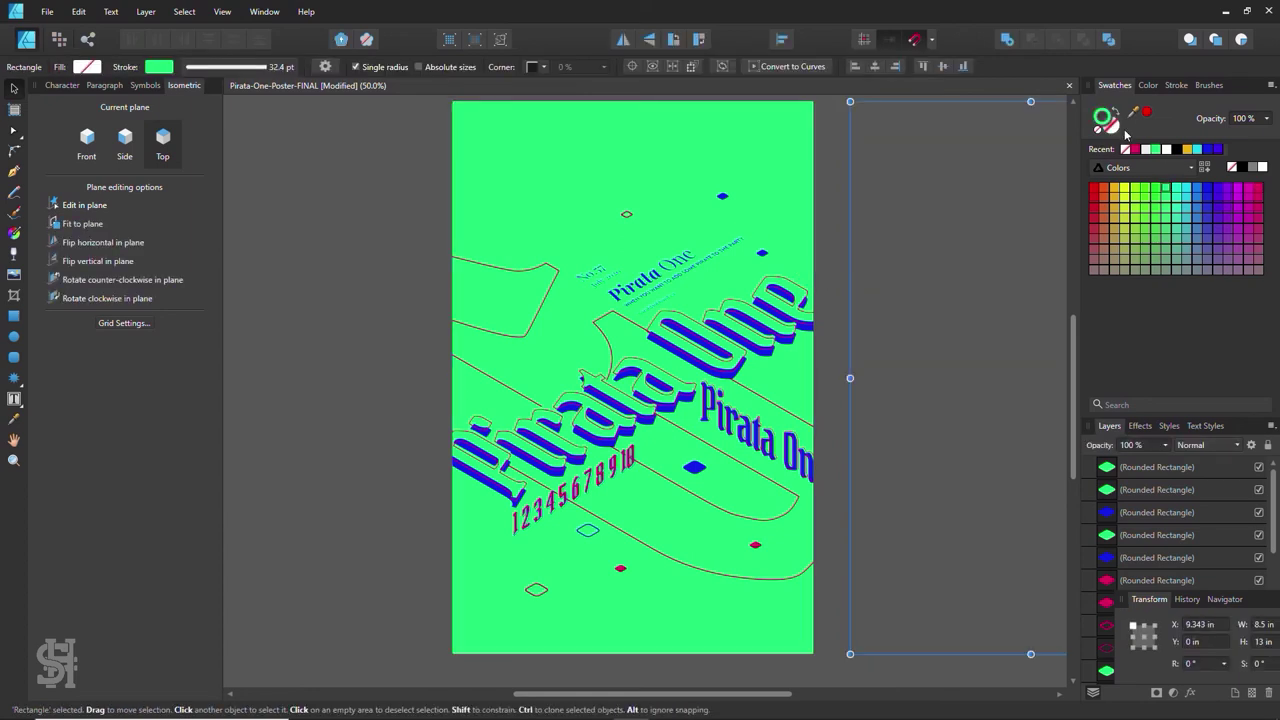
pyautogui.hotkey('ctrl', 'z')
# - Make the background fill black with 31% noise and shift its hue toward blue
pyautogui.click(1174, 152)
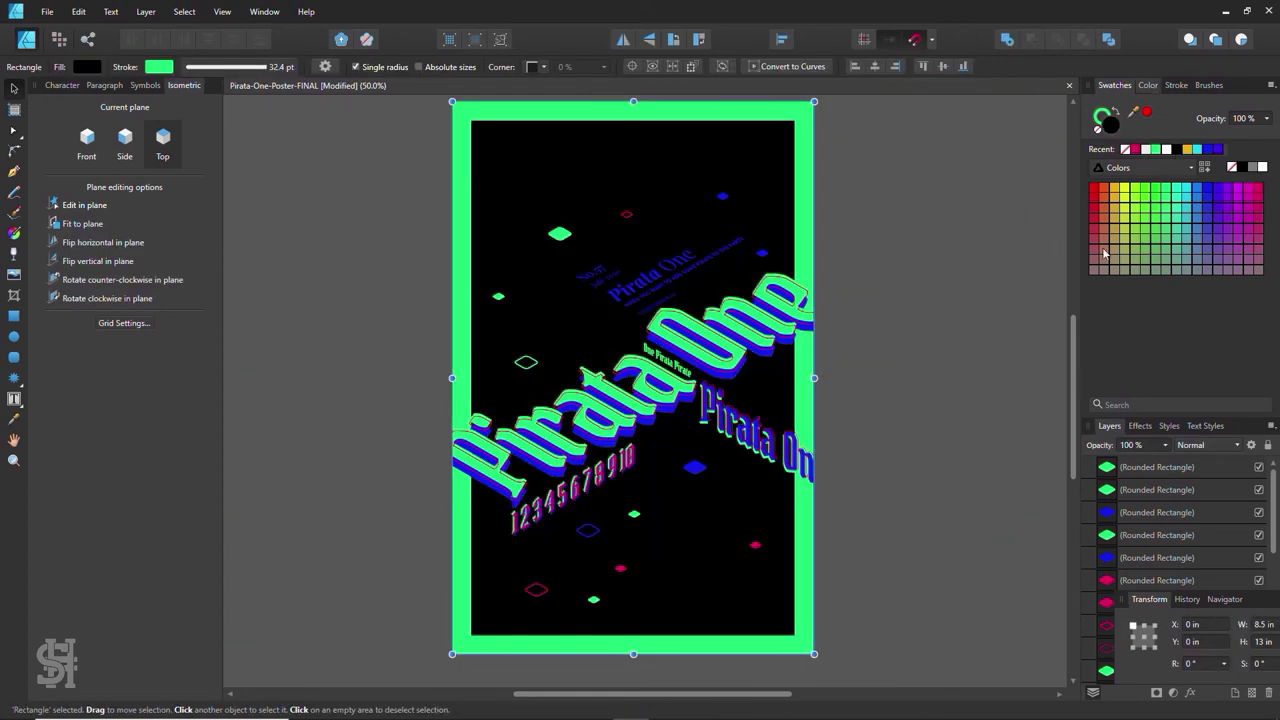
pyautogui.click(1148, 85)
pyautogui.moveTo(1144, 258); pyautogui.dragTo(1147, 256)
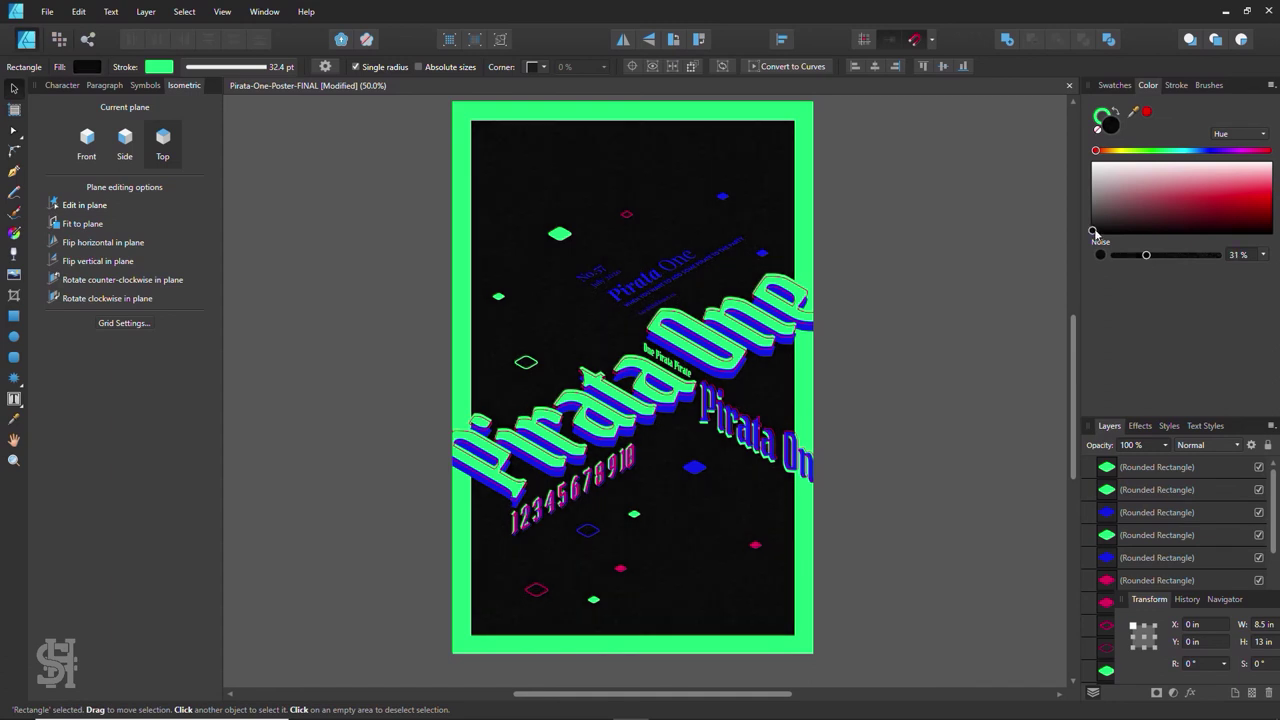
pyautogui.moveTo(1197, 150); pyautogui.dragTo(1216, 152)
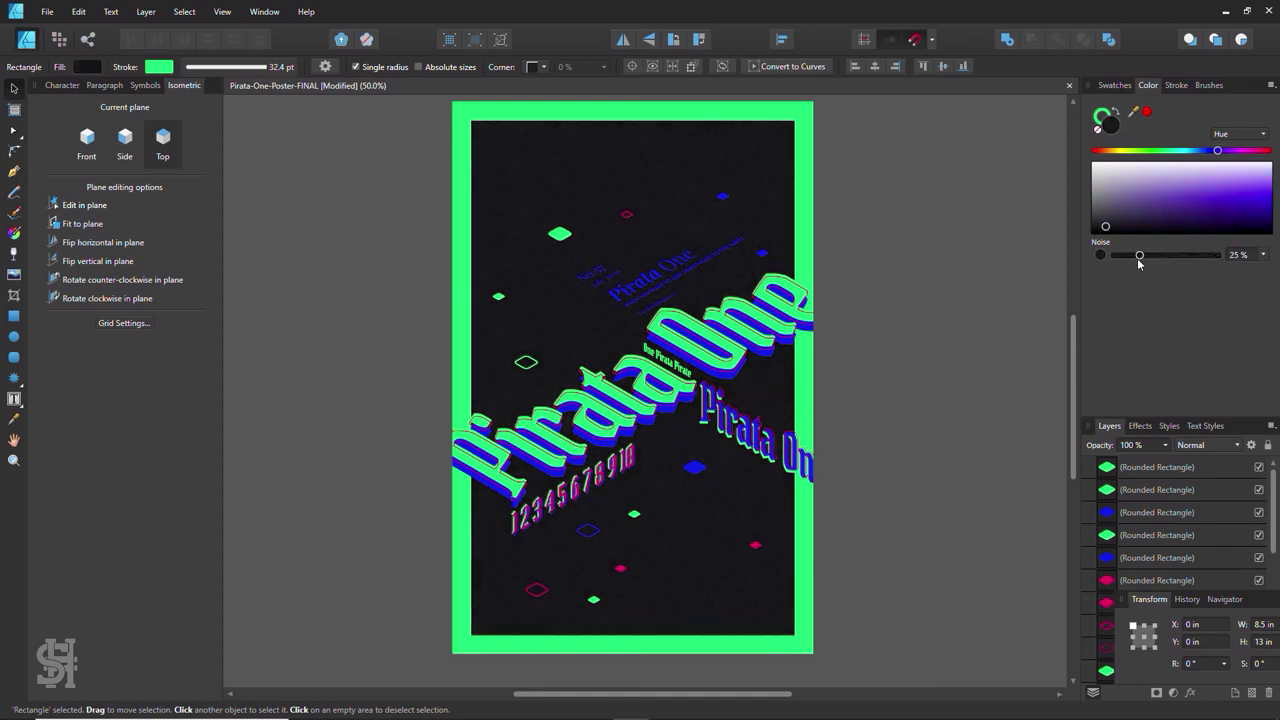
pyautogui.rightClick(560, 312)
# - Undo an accidental copy of the green border rectangle and reselect the title block group
pyautogui.click(600, 437)
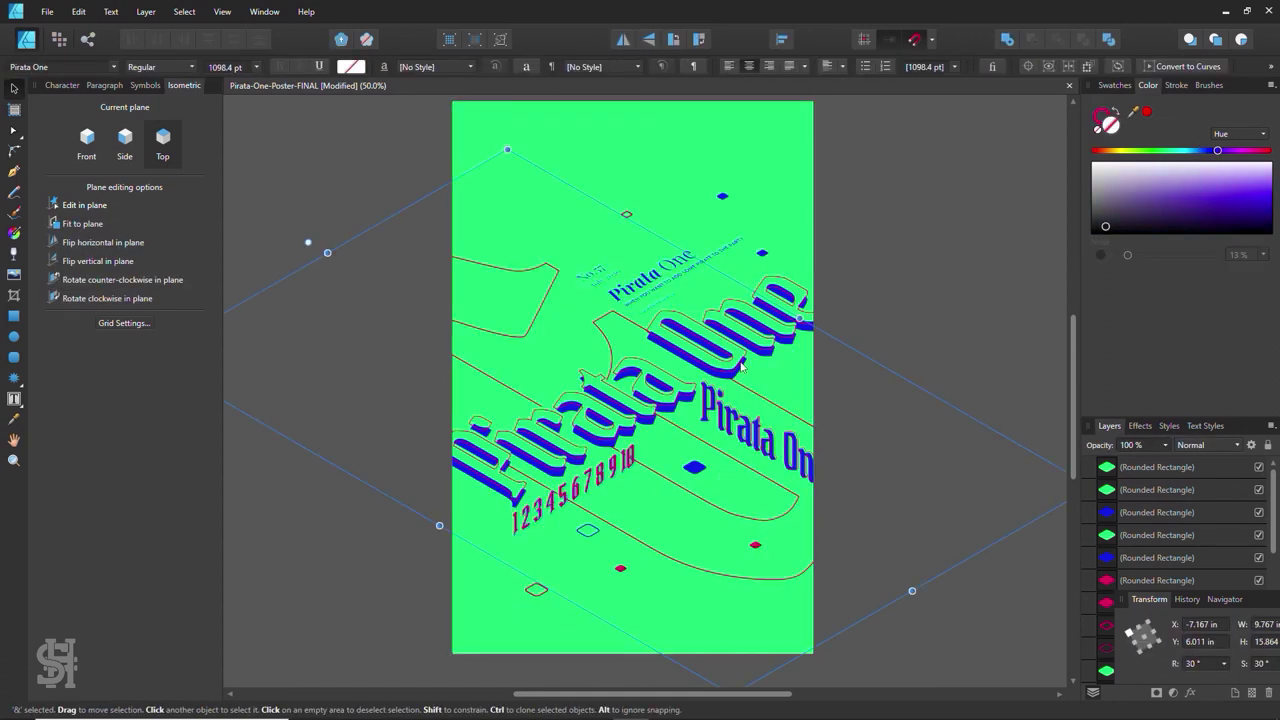
pyautogui.moveTo(600, 437); pyautogui.dragTo(890, 162)
pyautogui.hotkey('ctrl', 'z')
pyautogui.hotkey('ctrl', 'z')
pyautogui.hotkey('ctrl', 'z')
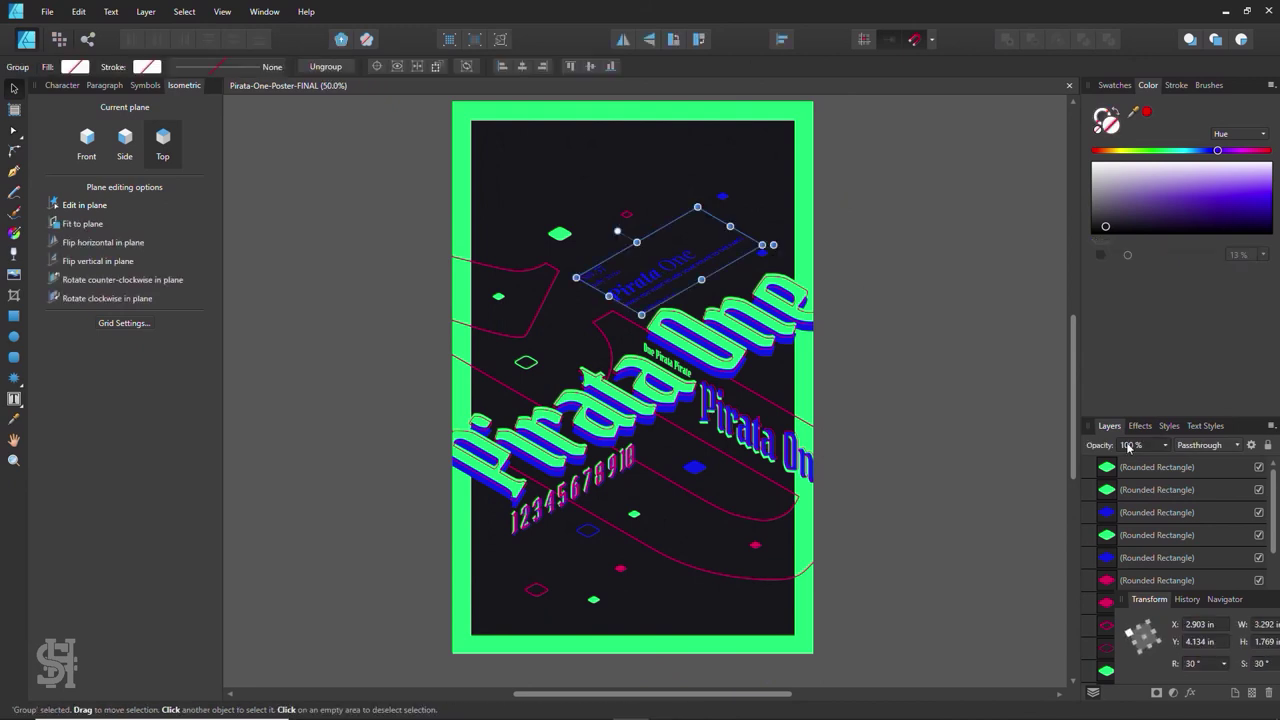
pyautogui.click(1114, 85)
pyautogui.click(840, 290)
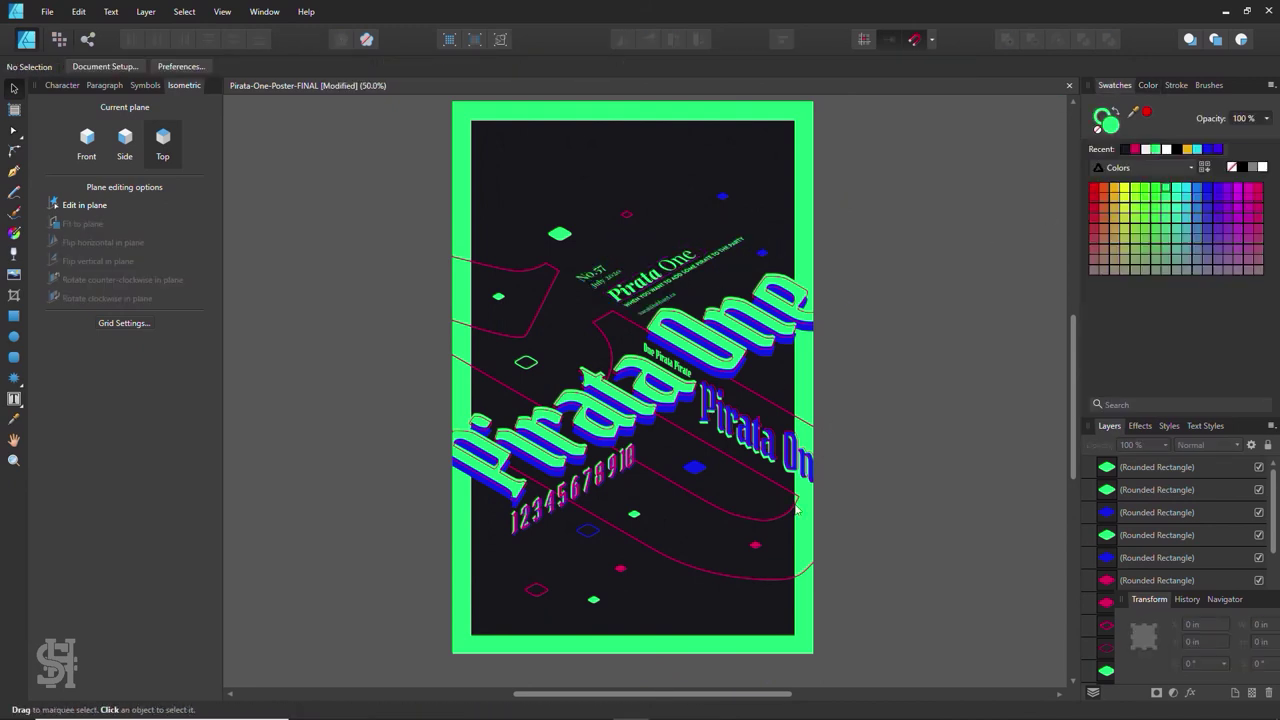
pyautogui.click(650, 270)
# - Move the green and pink diamonds to new positions and delete a stray small diamond
pyautogui.click(559, 233)
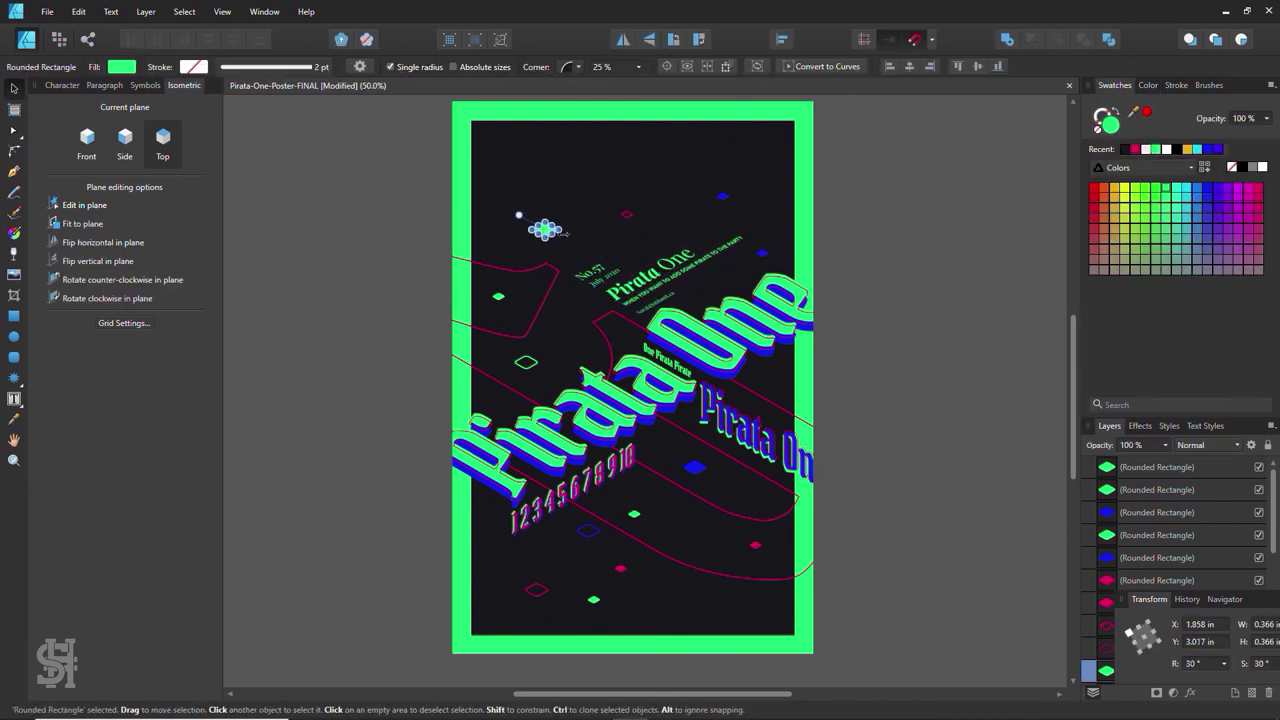
pyautogui.click(245, 279)
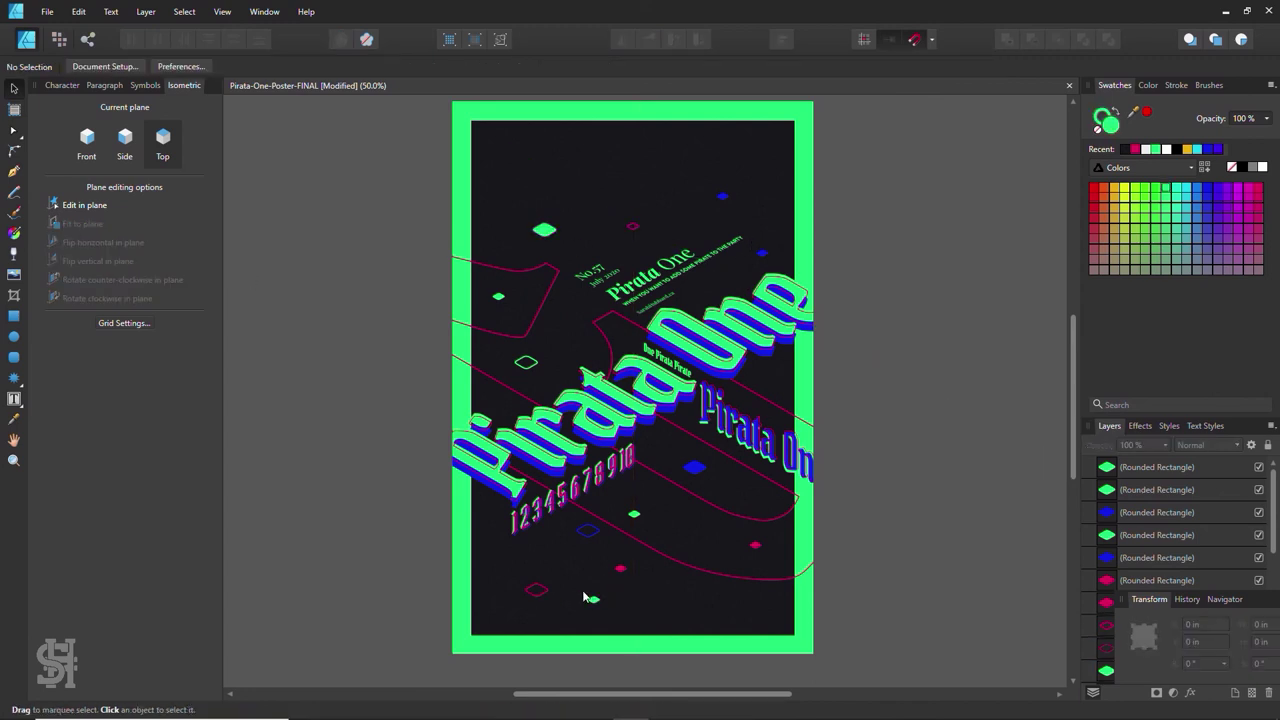
pyautogui.moveTo(584, 597); pyautogui.dragTo(674, 601)
pyautogui.click(760, 430)
pyautogui.click(857, 275)
pyautogui.click(632, 228)
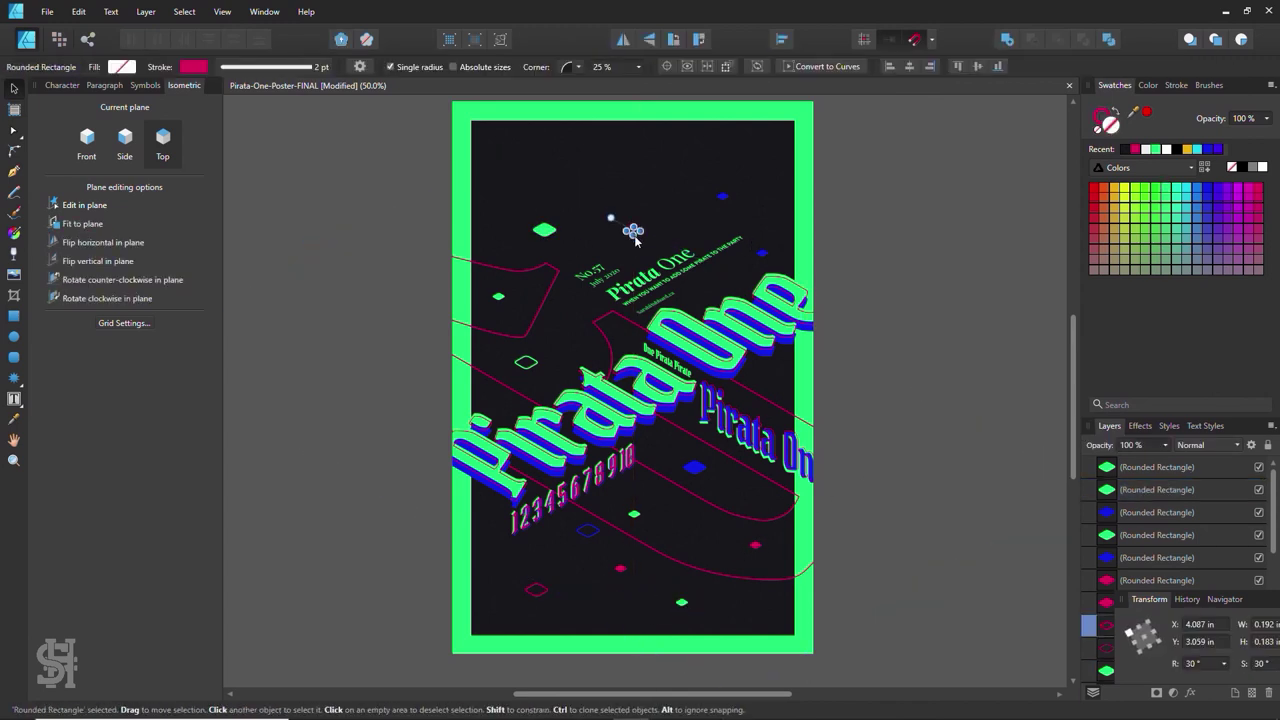
pyautogui.moveTo(730, 562)
pyautogui.mouseDown()
pyautogui.moveTo(733, 549)
pyautogui.moveTo(735, 566)
pyautogui.mouseUp()
pyautogui.click(401, 515)
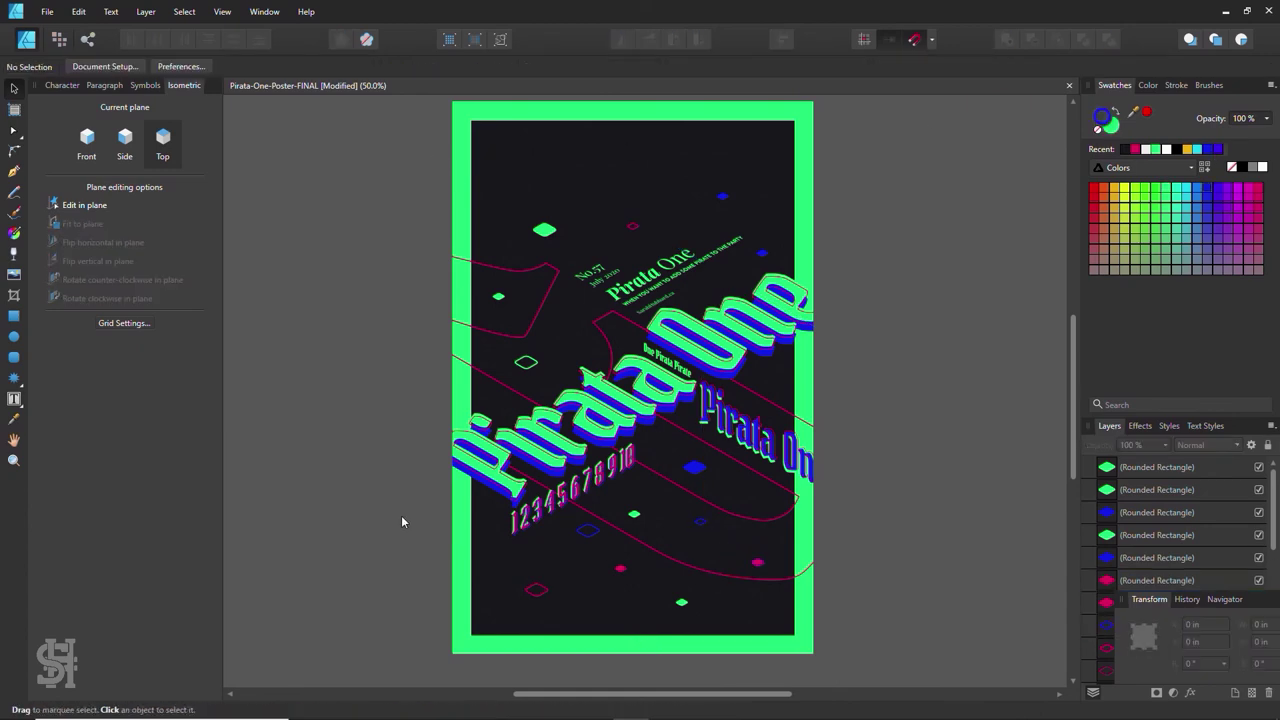
pyautogui.moveTo(681, 602)
pyautogui.mouseDown()
pyautogui.moveTo(751, 608)
pyautogui.moveTo(765, 192)
pyautogui.mouseUp()
pyautogui.press('Delete')
# - Select the green border rectangle and set its fill to None, leaving an unfilled frame
pyautogui.click(397, 276)
pyautogui.click(888, 410)
pyautogui.click(886, 410)
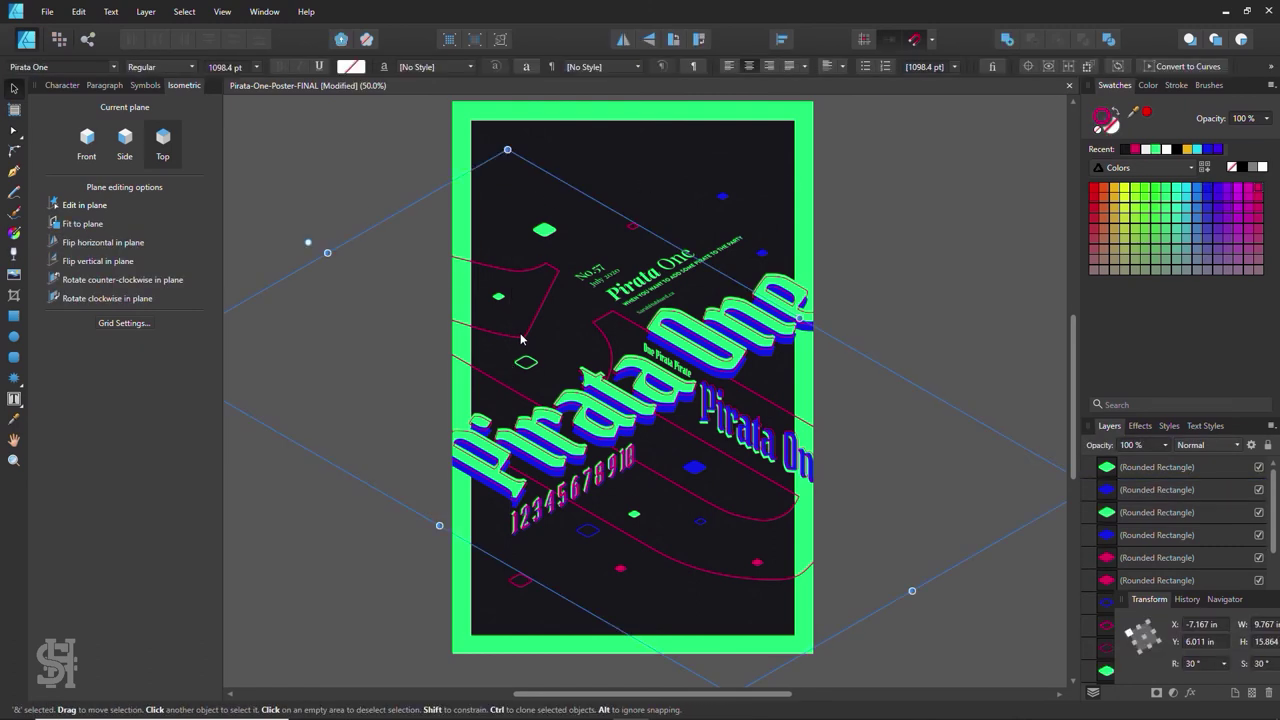
pyautogui.click(874, 174)
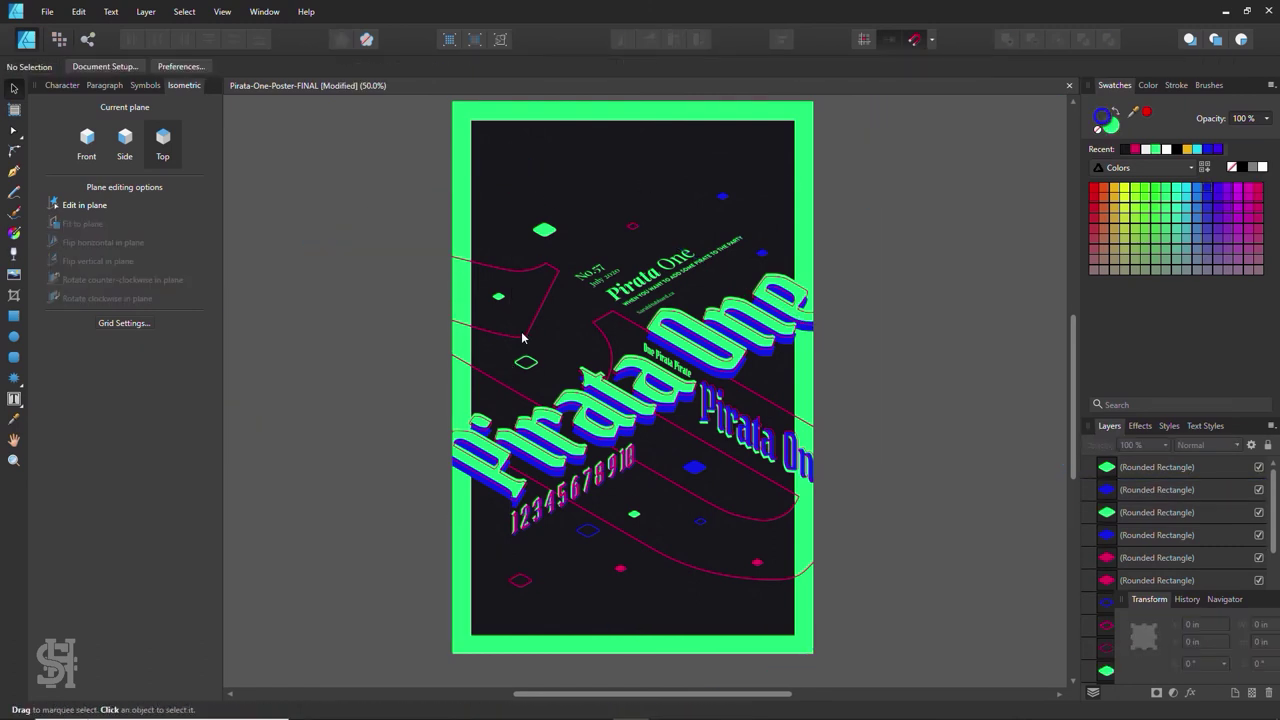
pyautogui.click(997, 196)
pyautogui.click(965, 175)
pyautogui.click(934, 156)
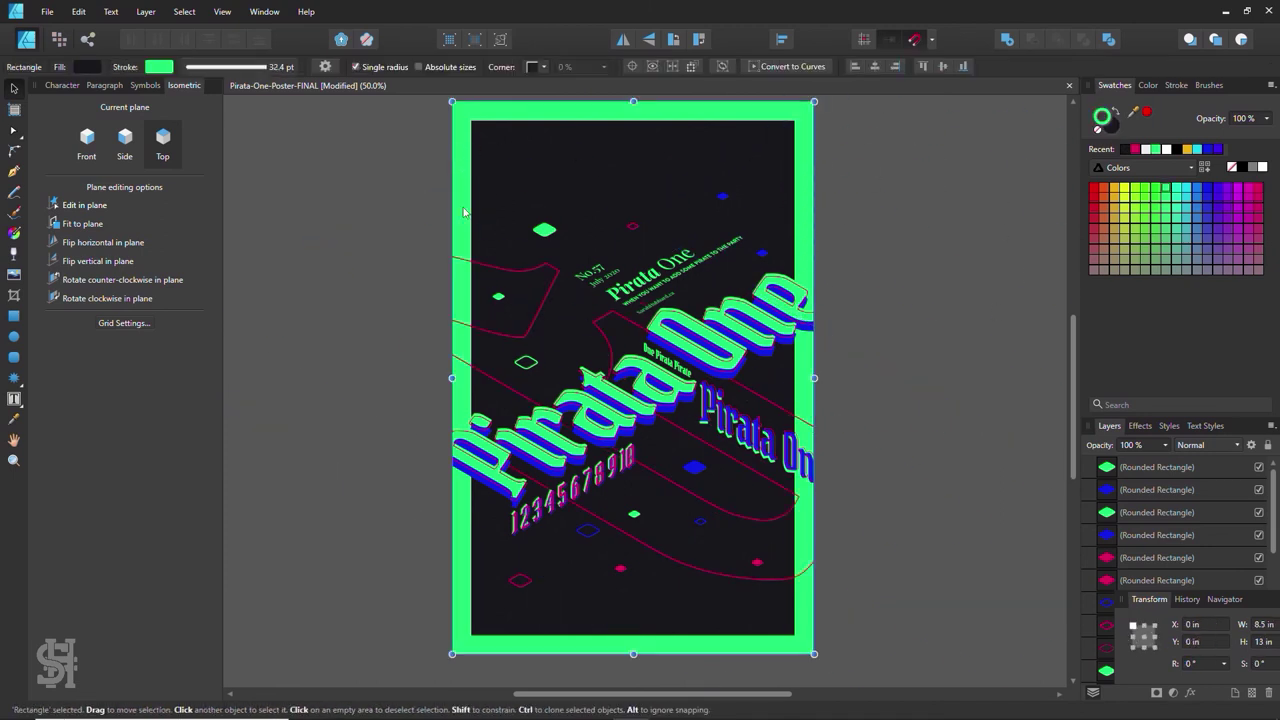
pyautogui.press('/')
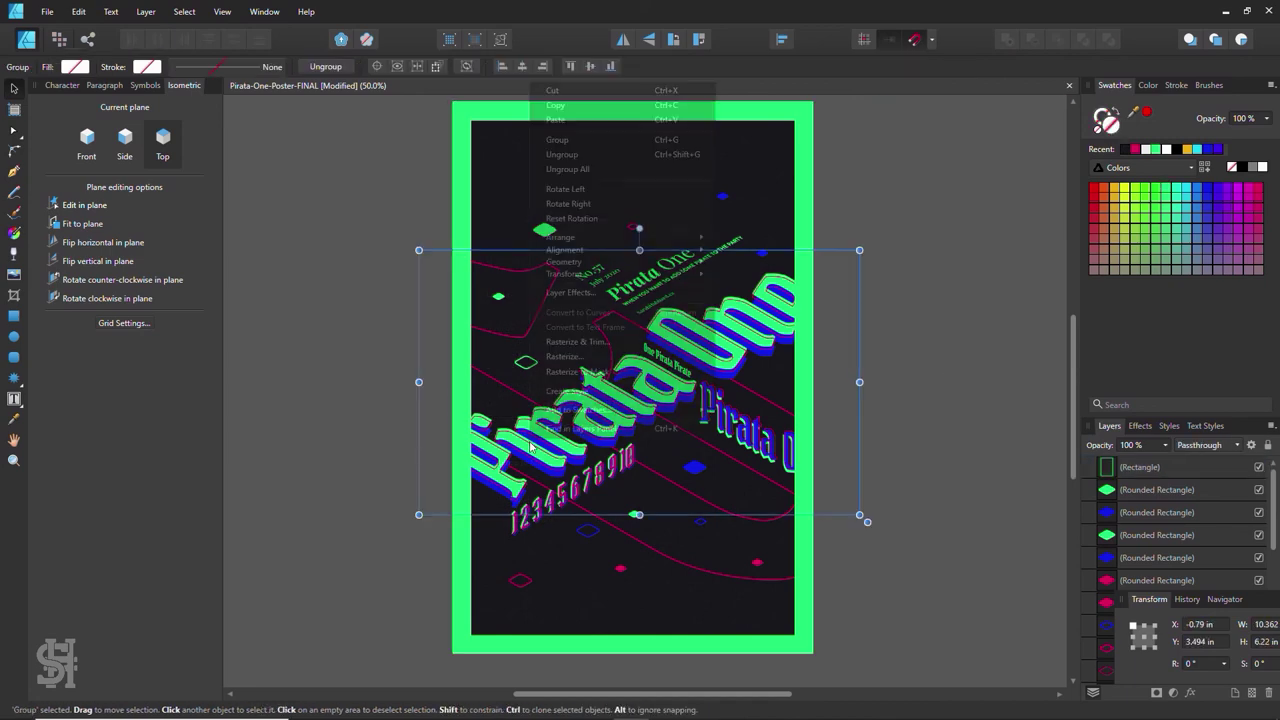
# - Clip the artwork and the angled Pirata One text inside the border rectangle
pyautogui.click(945, 248)
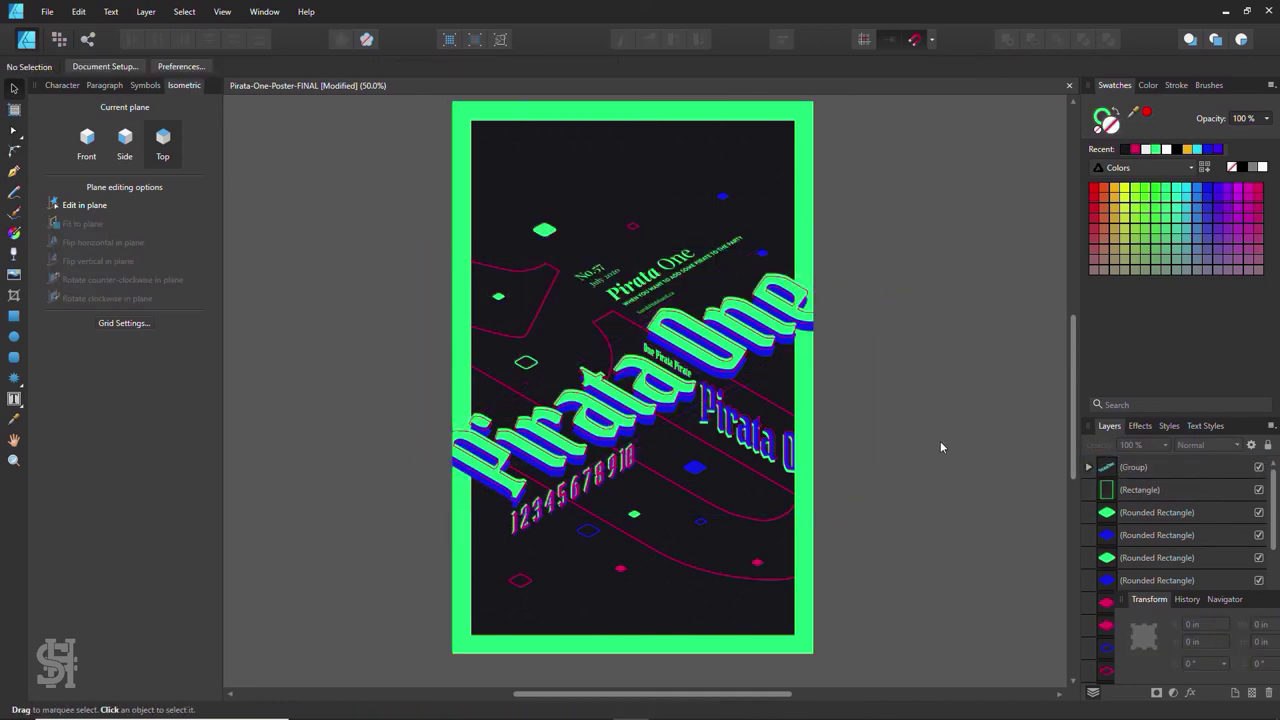
pyautogui.rightClick(796, 462)
pyautogui.click(770, 460)
pyautogui.rightClick(779, 454)
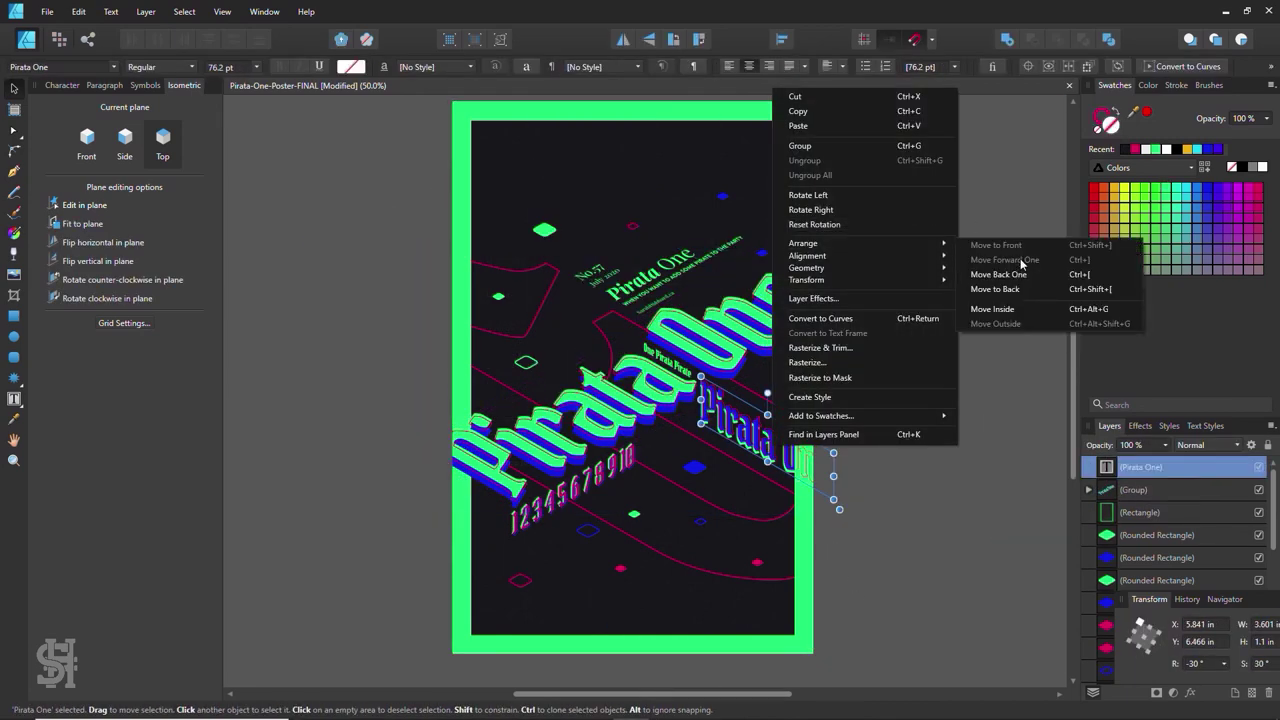
pyautogui.click(1014, 326)
# - Zoom in to check the clipped Pirata One text, select its group, and zoom back out
pyautogui.press('z')
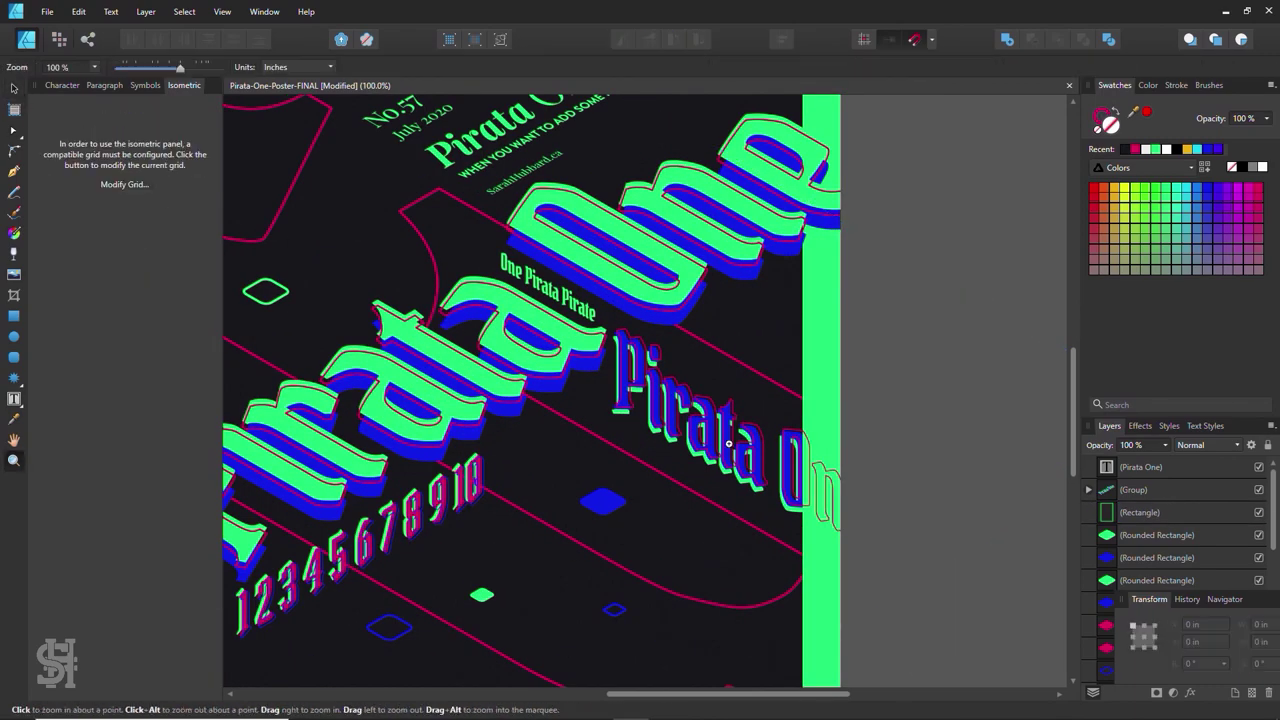
pyautogui.moveTo(713, 426); pyautogui.dragTo(842, 352)
pyautogui.hotkey('ctrl', '1')
pyautogui.press('v')
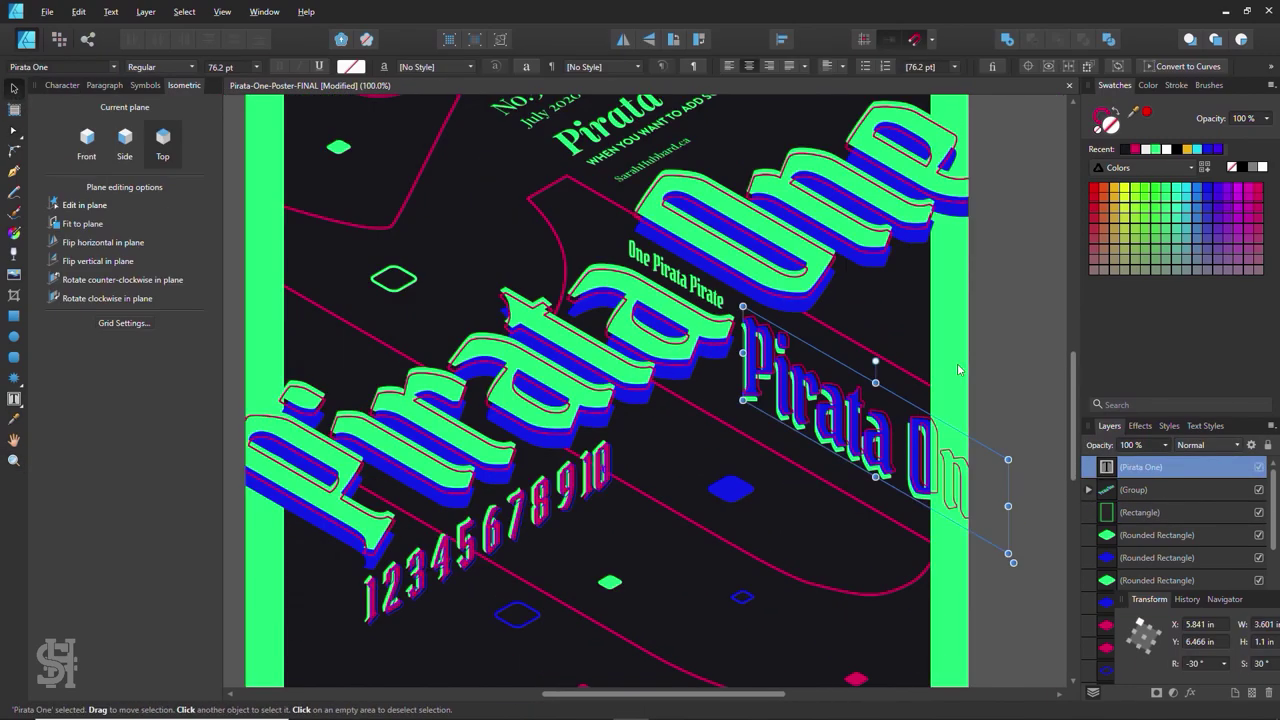
pyautogui.click(785, 553)
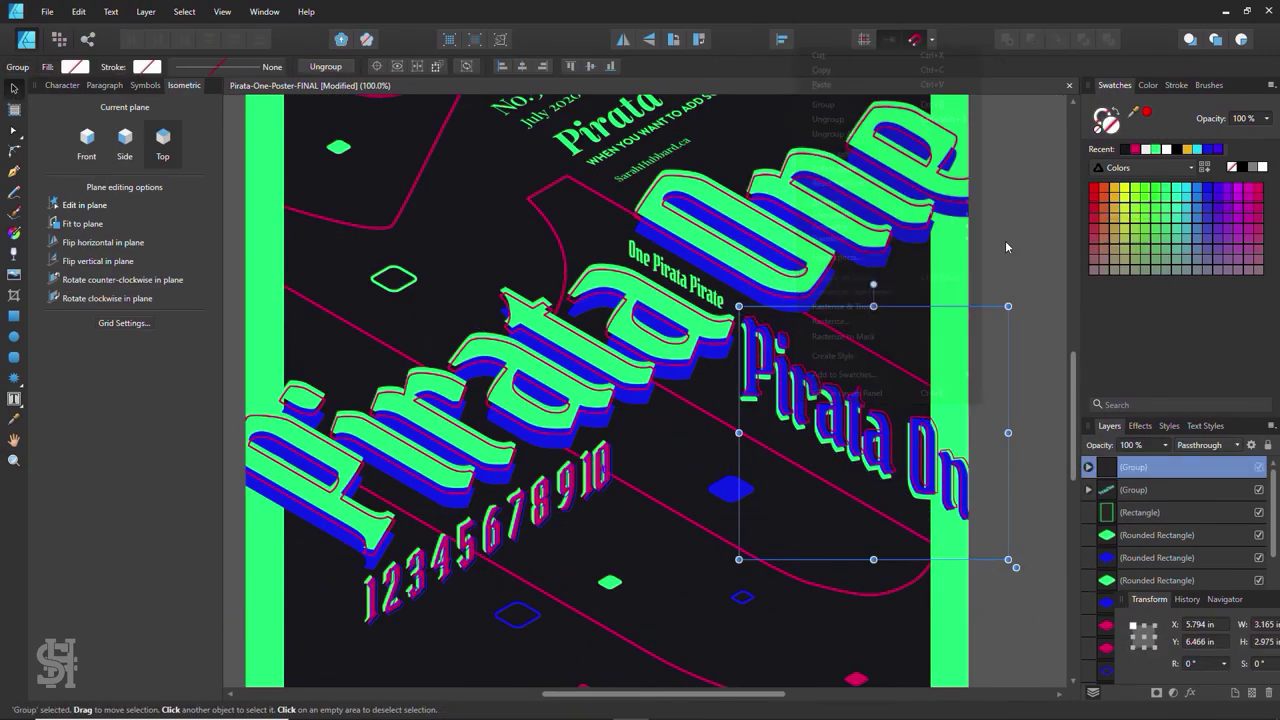
pyautogui.hotkey('ctrl', '-')
pyautogui.click(1016, 270)
# - Set the No.57 line of the title block in the Pirata One font
pyautogui.press('z')
pyautogui.click(675, 284)
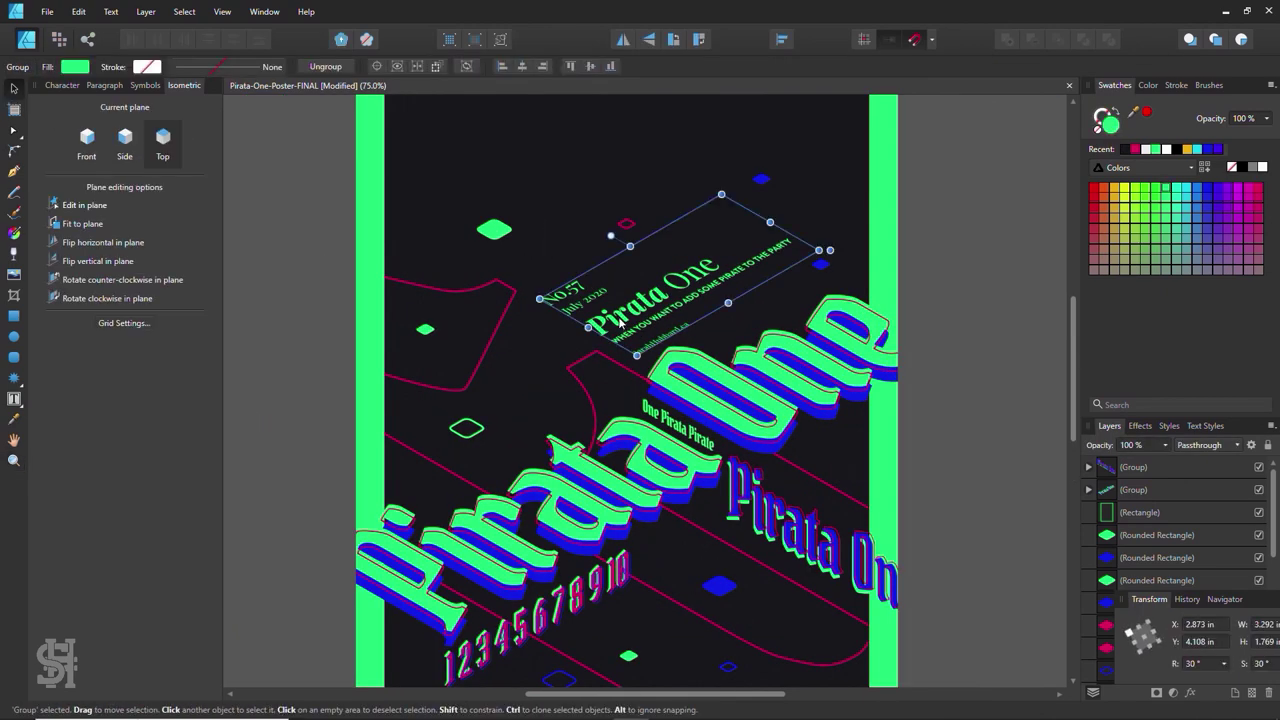
pyautogui.press('t')
pyautogui.doubleClick(600, 245)
pyautogui.click(60, 66)
pyautogui.write('pirata')
pyautogui.click(566, 288)
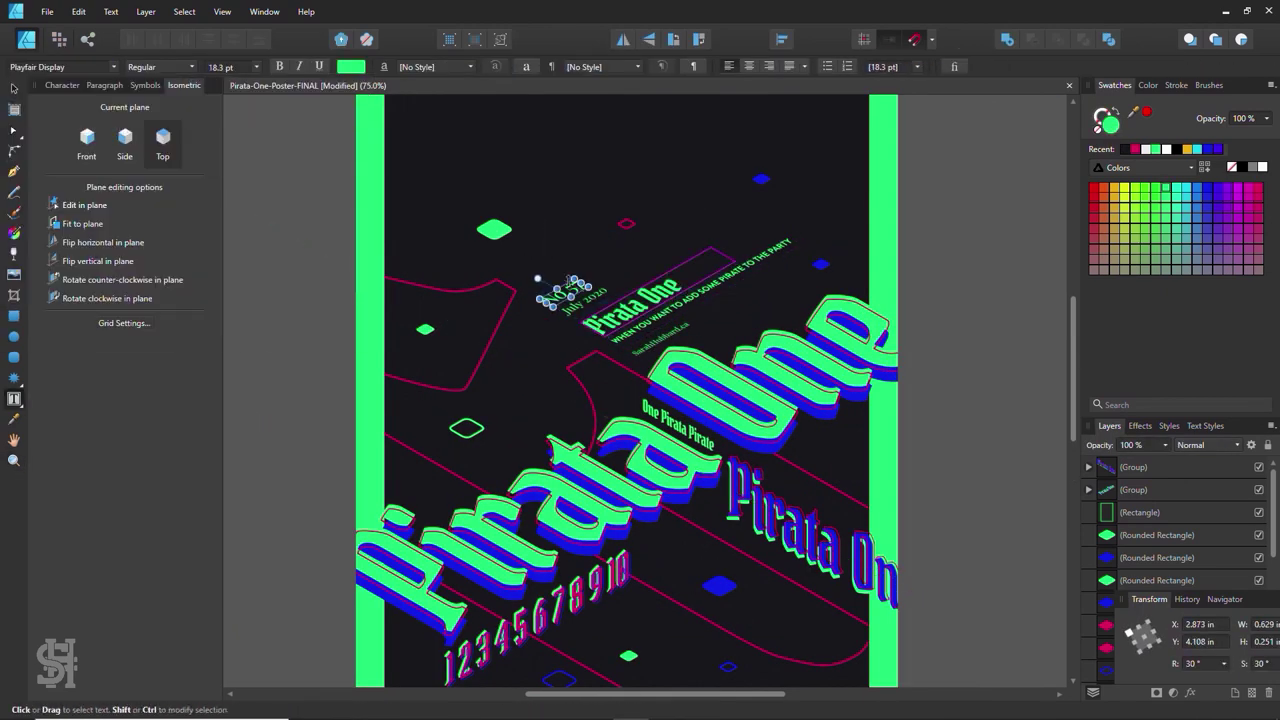
pyautogui.click(113, 66)
pyautogui.click(43, 283)
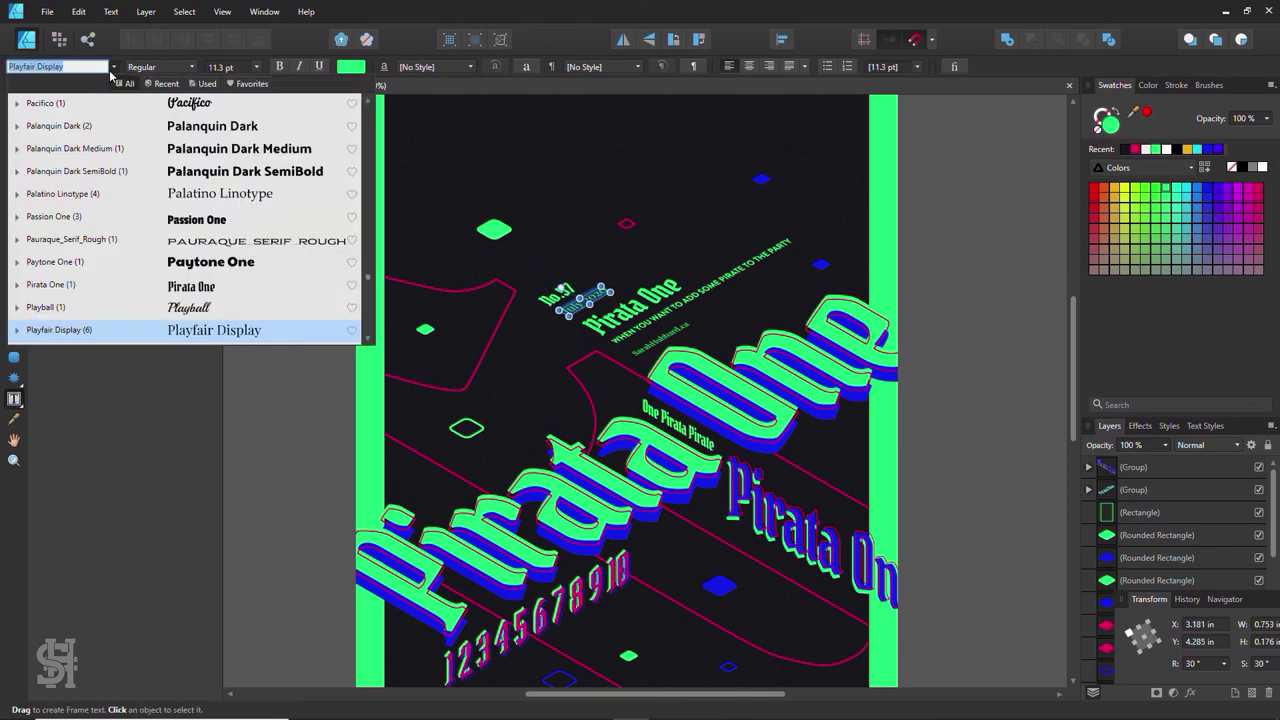
# - Enlarge the No.57 text, fit the poster in view, and select a text item in the title group
pyautogui.press('Escape')
pyautogui.scroll(2, 680, 300)
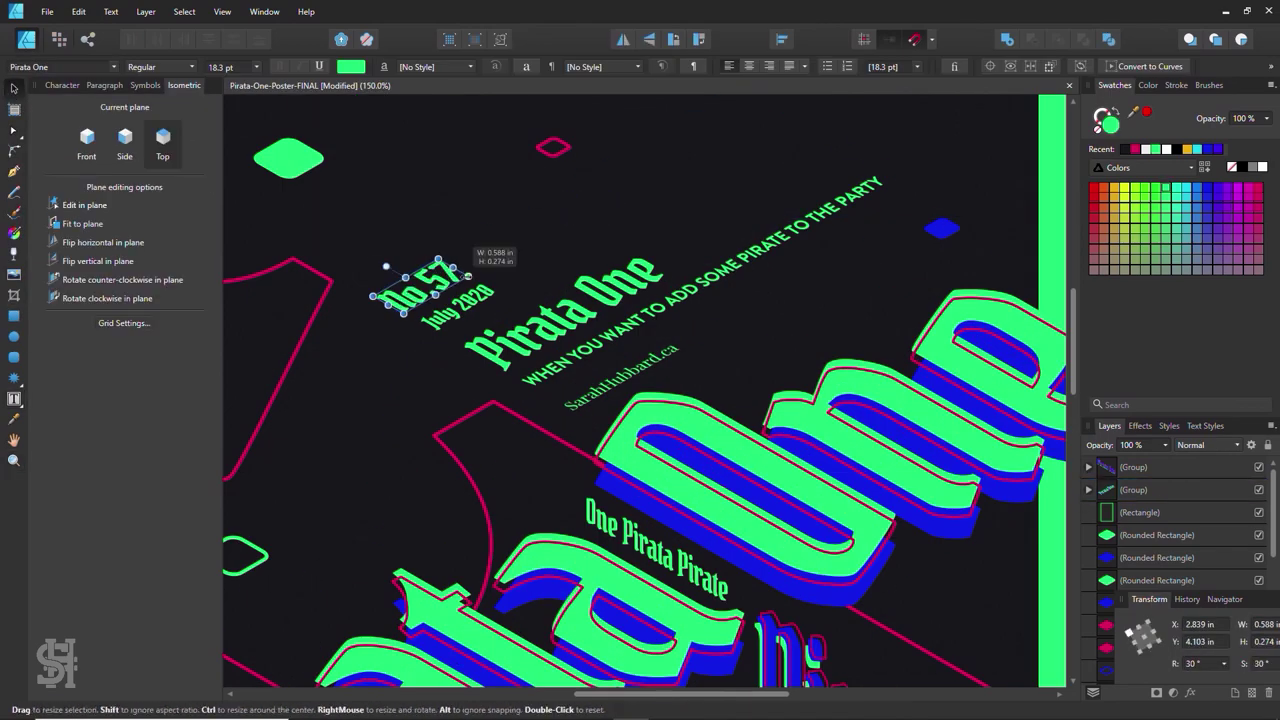
pyautogui.click(430, 278)
pyautogui.hotkey('ctrl', '0')
pyautogui.click(665, 298)
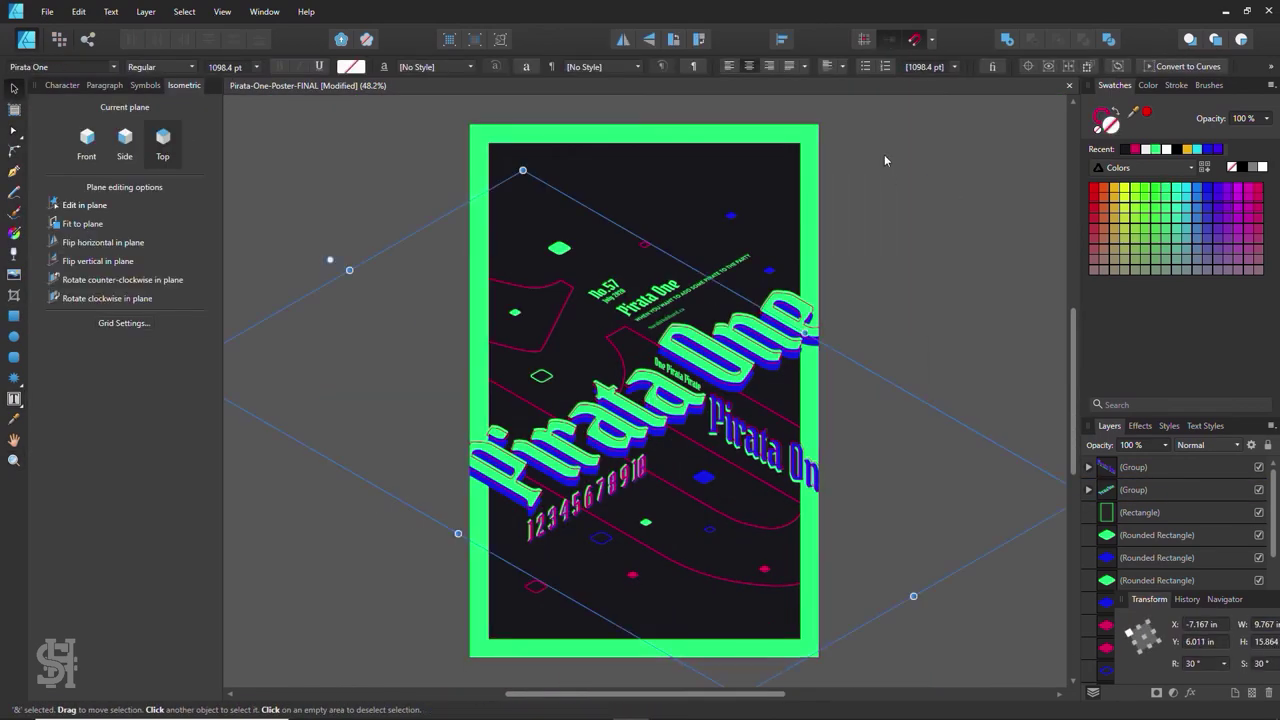
pyautogui.click(665, 298)
pyautogui.click(665, 298)
pyautogui.press('z')
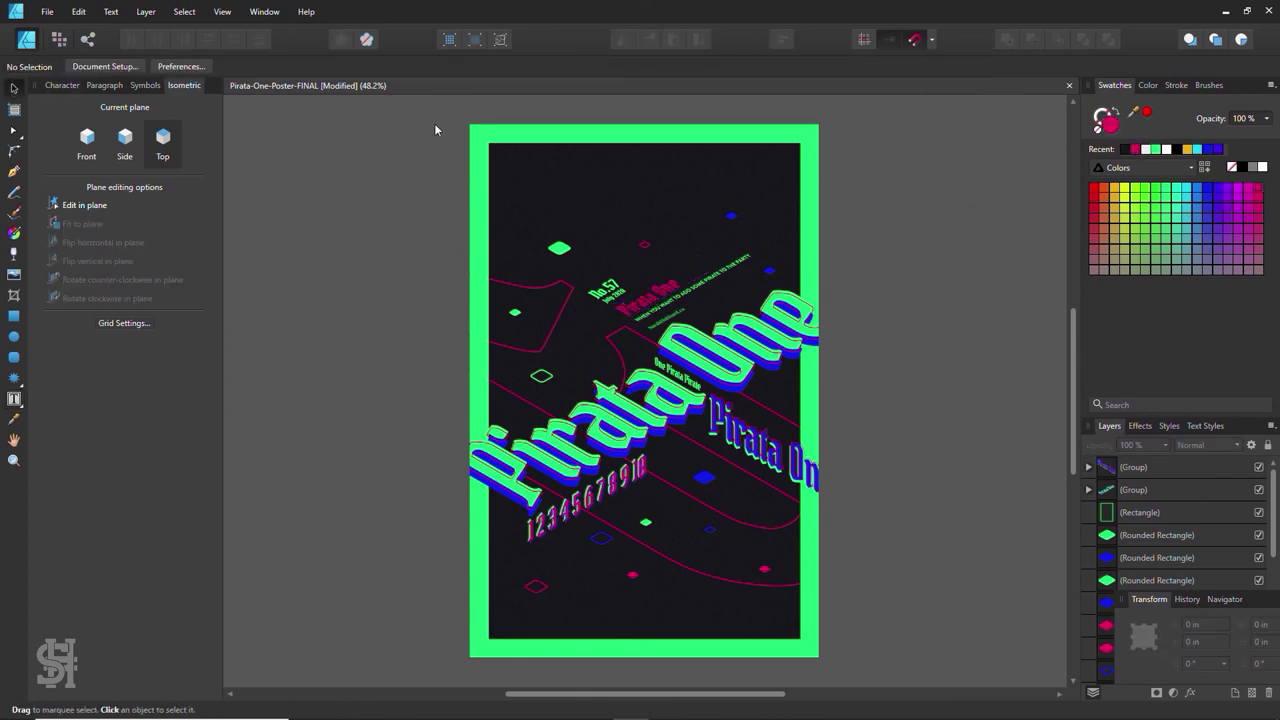
pyautogui.click(14, 88)
pyautogui.click(642, 325)
pyautogui.click(642, 325)
pyautogui.click(642, 325)
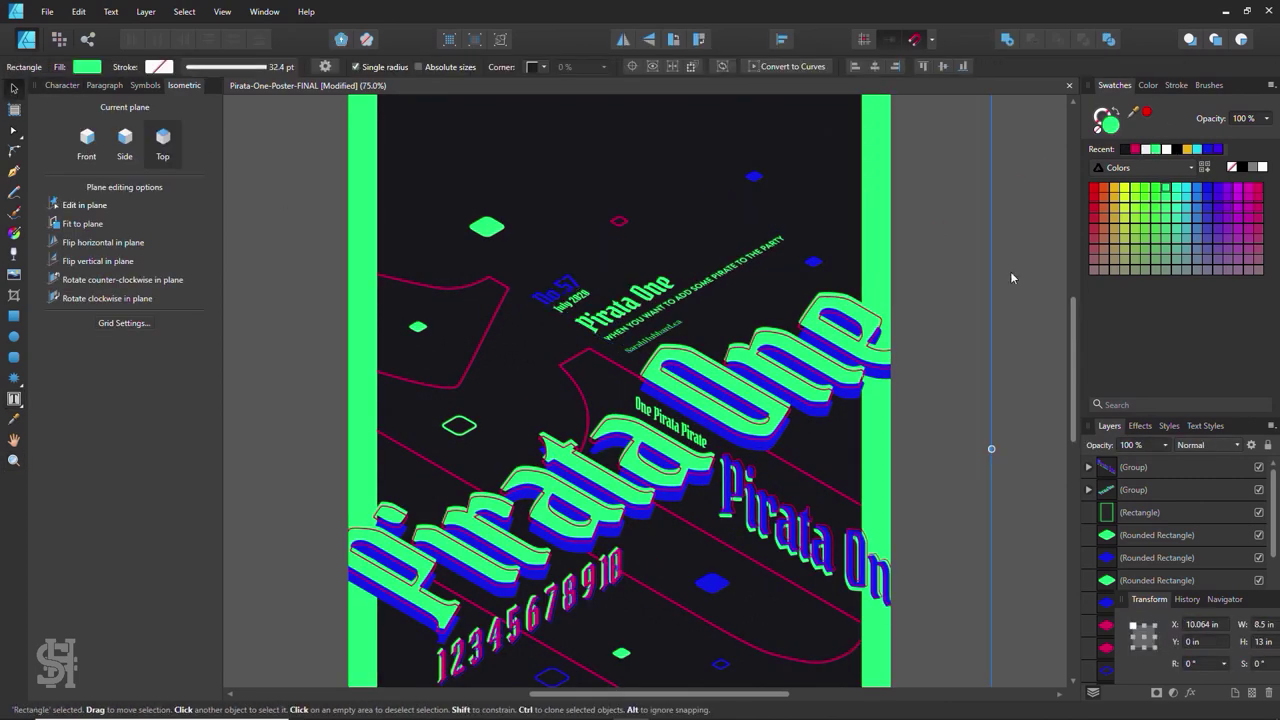
pyautogui.click(642, 325)
pyautogui.press('z')
pyautogui.keyDown('alt'); pyautogui.click(770, 300); pyautogui.keyUp('alt')
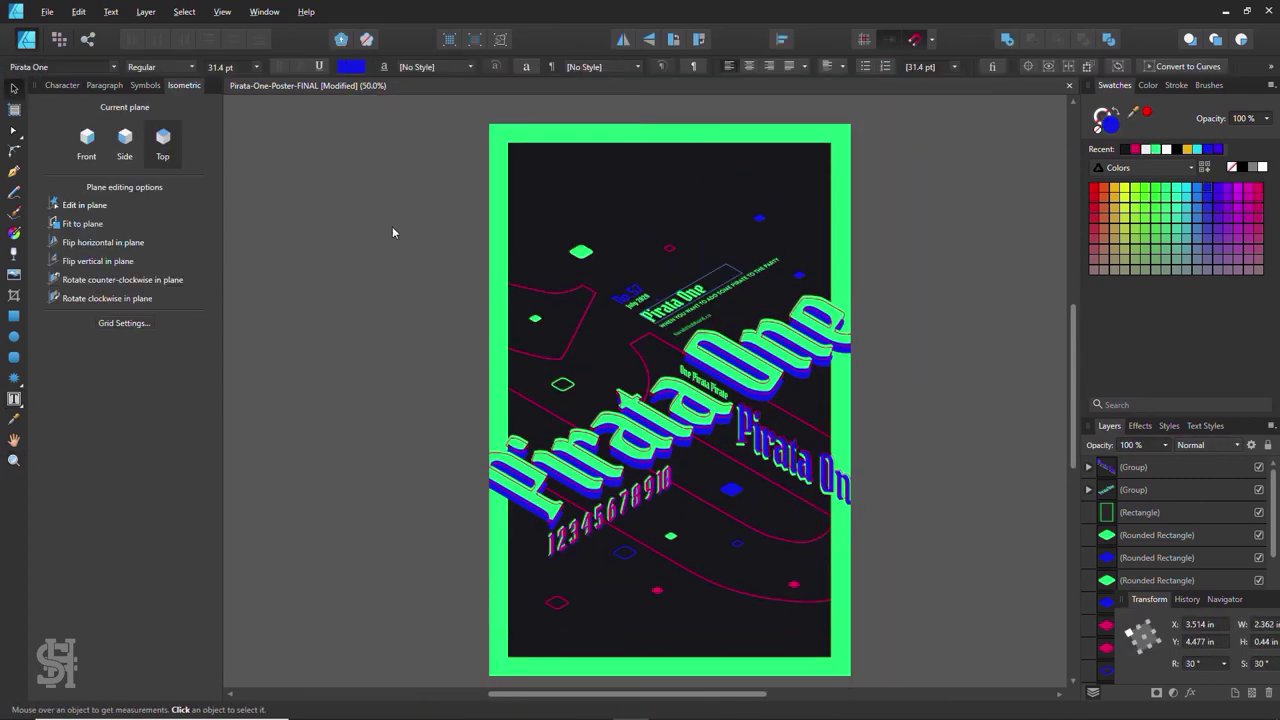
pyautogui.press('v')
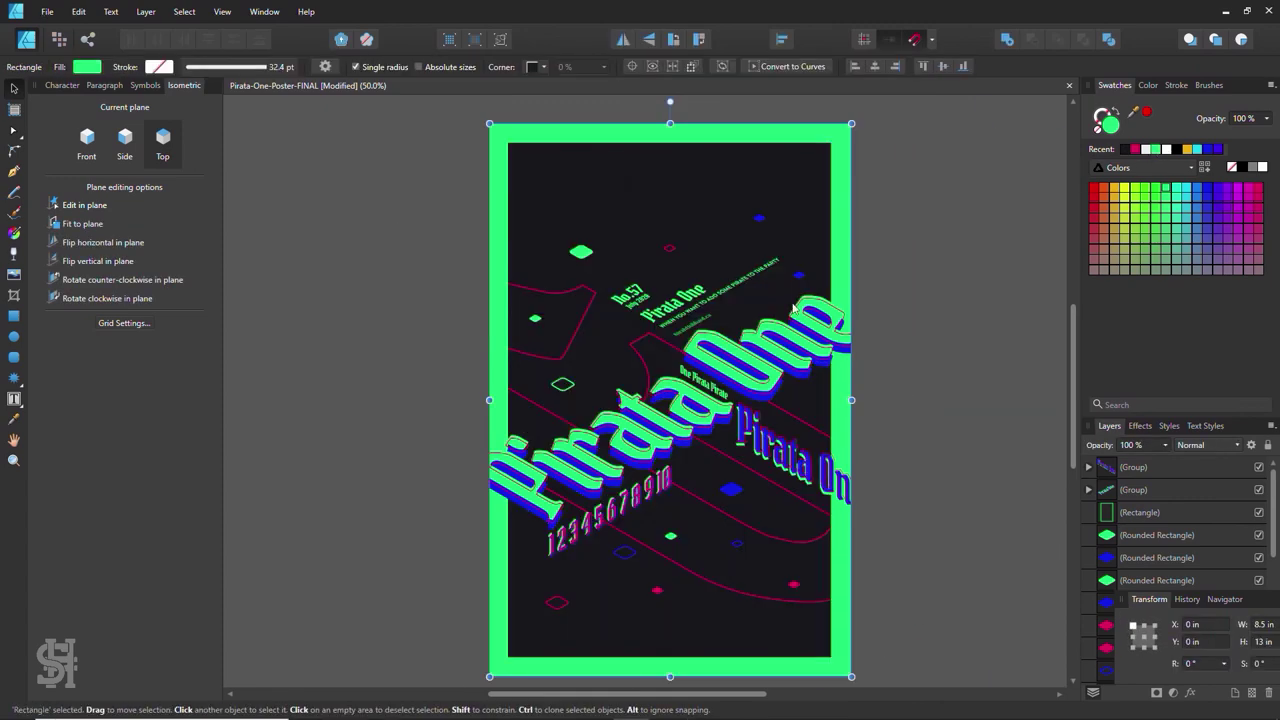